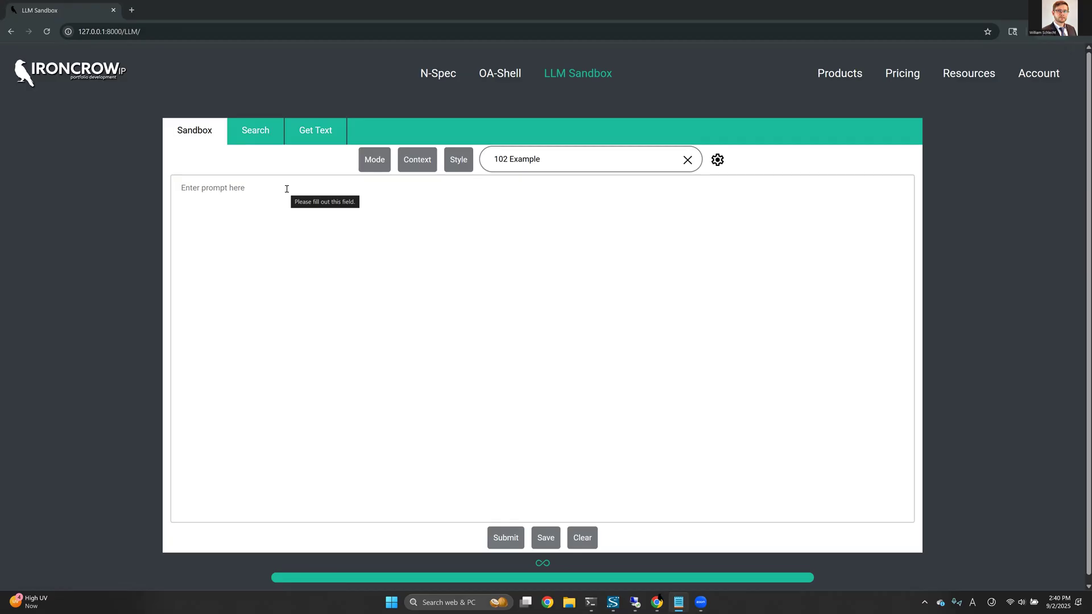
Review the files and knowledge bases available as prompt context.
{"action": "left_click", "coordinate": [430, 166]}
{"action": "mouse_move", "coordinate": [417, 170]}
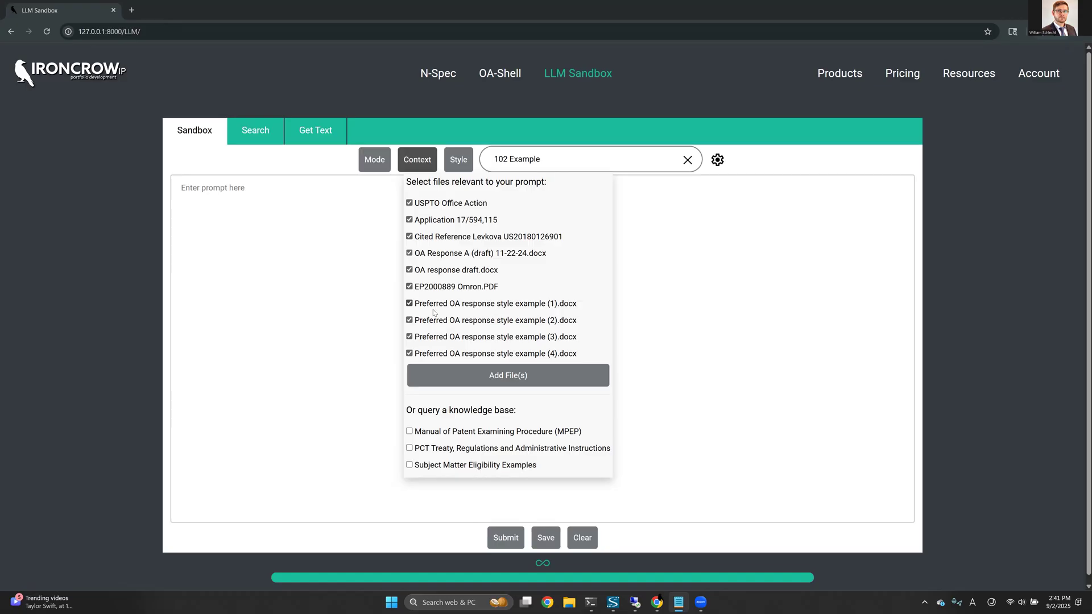
{"action": "left_click", "coordinate": [755, 335]}
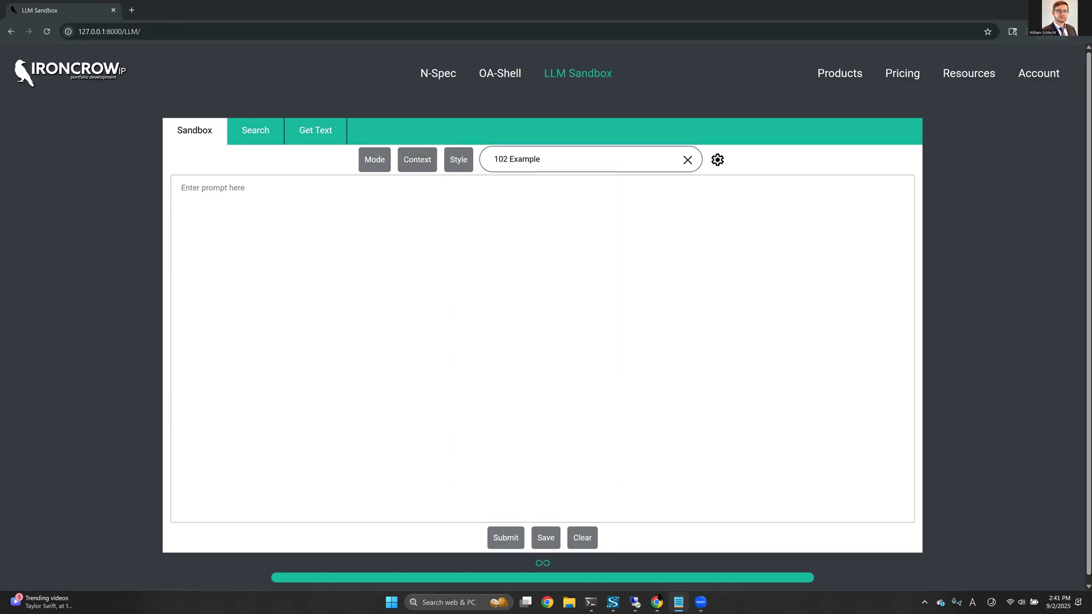
Submit the prompt "Please summarize each substantive issue or rejection in the provided Office Action." with only the USPTO Office Action as context.
{"action": "left_click", "coordinate": [279, 266]}
{"action": "type", "text": "Please summarize each substantive issue or rejection in the provided Office Action."}
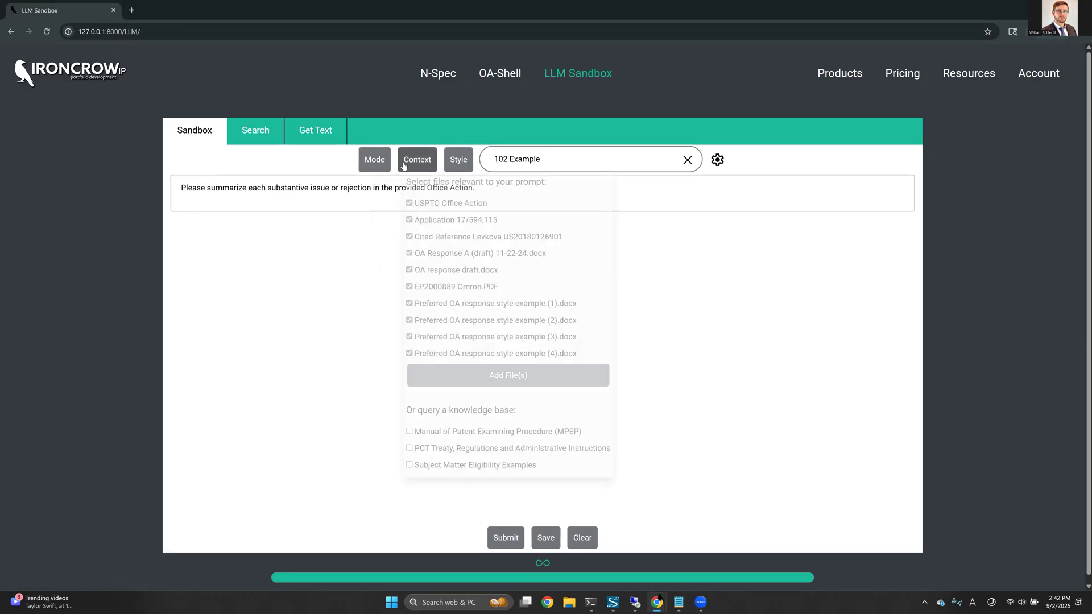
{"action": "left_click", "coordinate": [435, 432]}
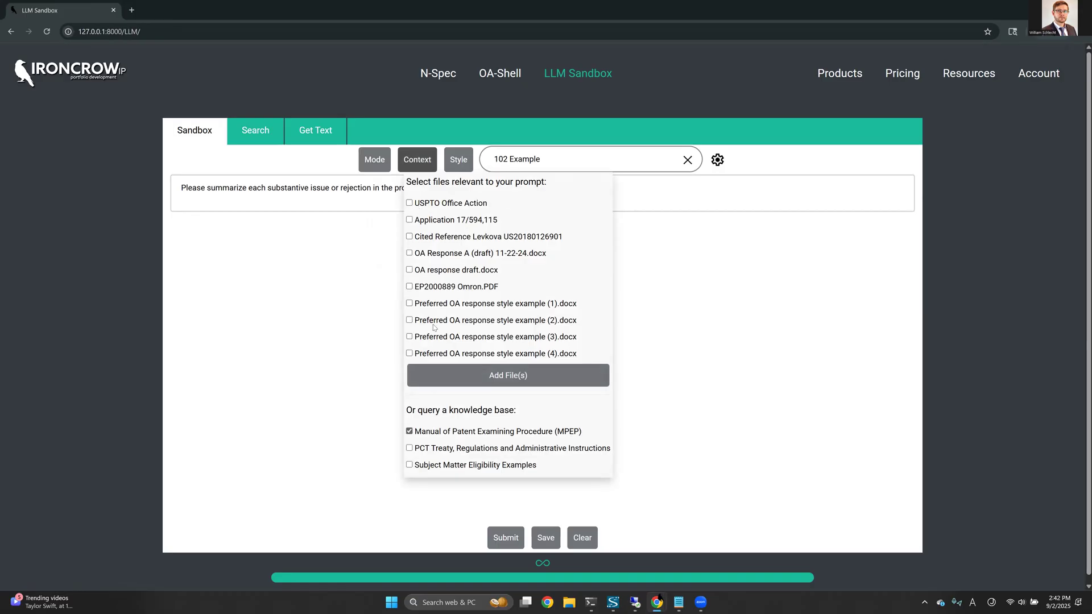
{"action": "left_click", "coordinate": [430, 203]}
{"action": "left_click", "coordinate": [357, 295]}
{"action": "left_click", "coordinate": [512, 538]}
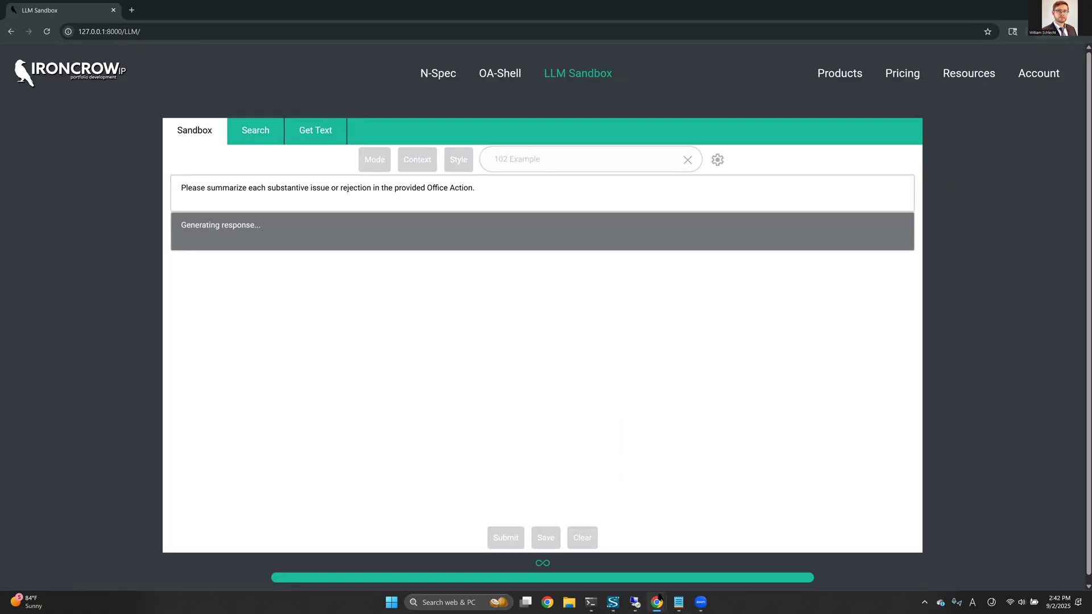
Read through the generated summary of the Office Action's 101, 102 and 103 issues.
{"action": "key", "text": "alt+Tab"}
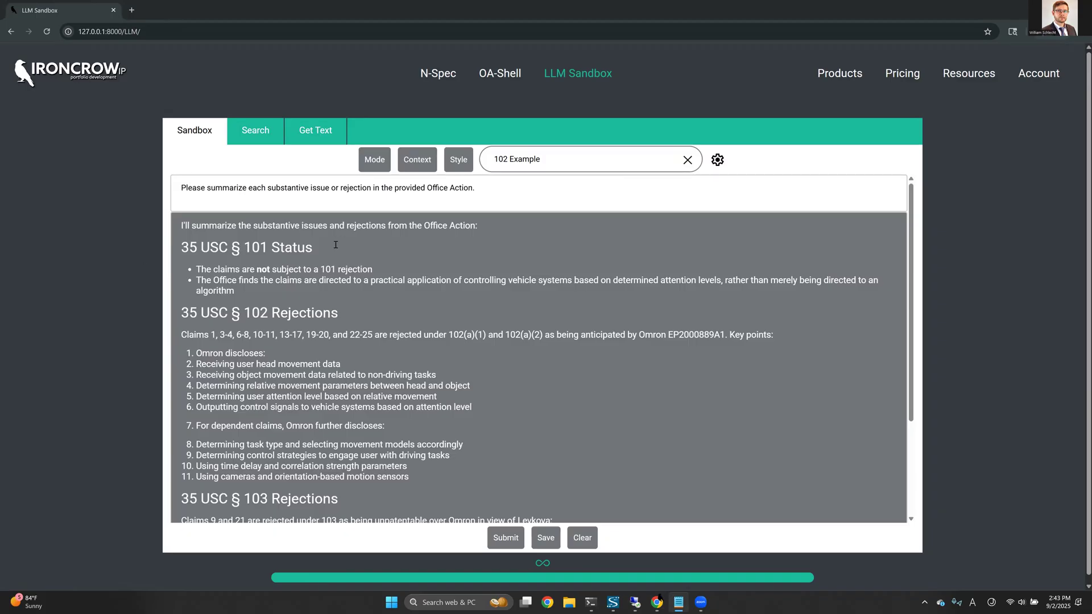
{"action": "scroll", "coordinate": [278, 235], "scroll_direction": "down", "scroll_amount": 1}
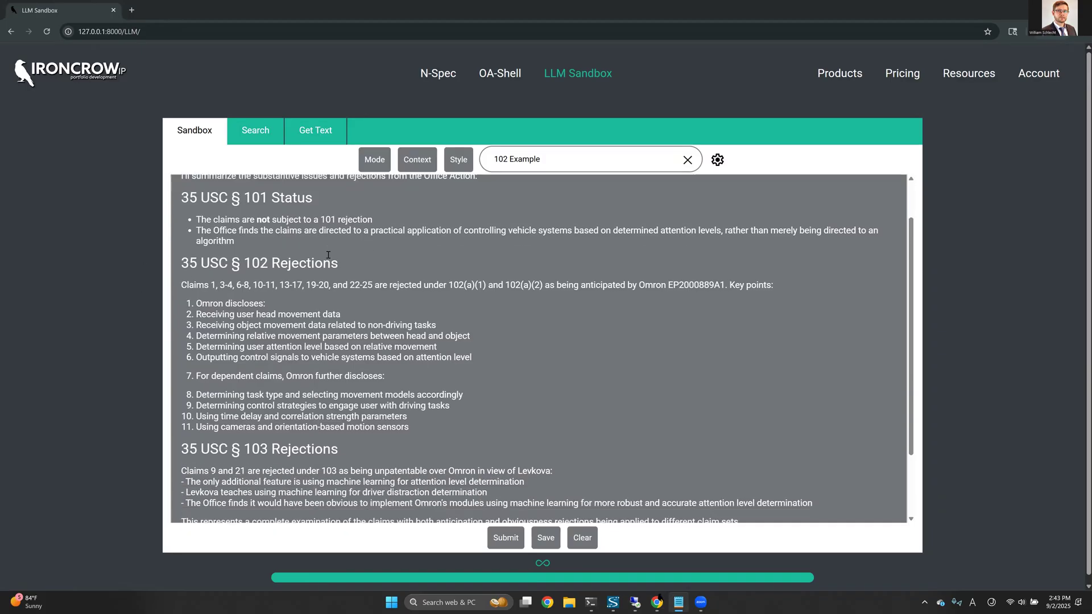
{"action": "scroll", "coordinate": [226, 450], "scroll_direction": "up", "scroll_amount": 1}
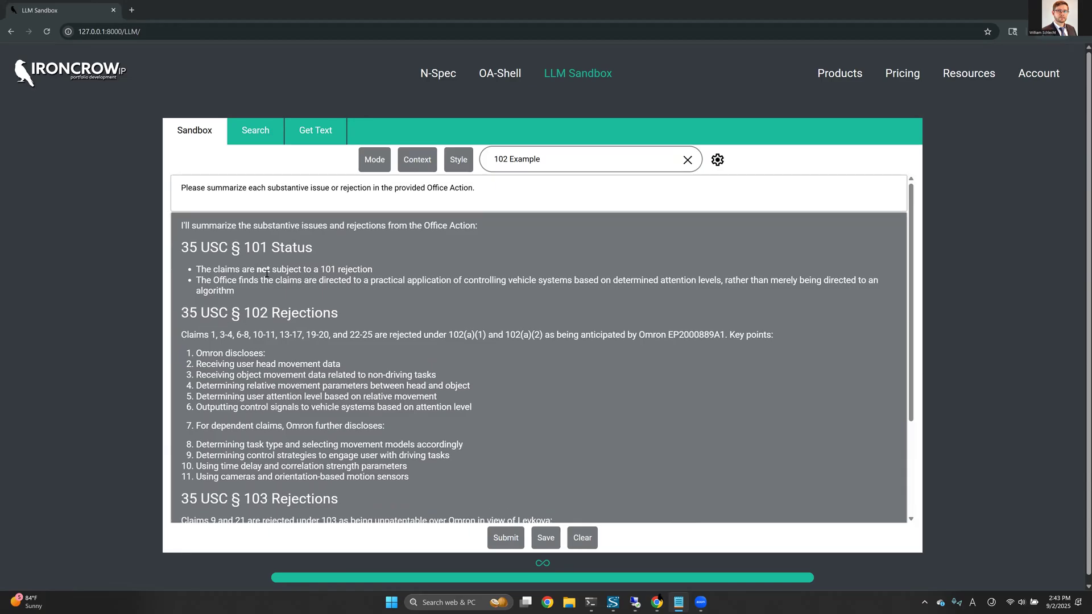
{"action": "scroll", "coordinate": [193, 250], "scroll_direction": "down", "scroll_amount": 1}
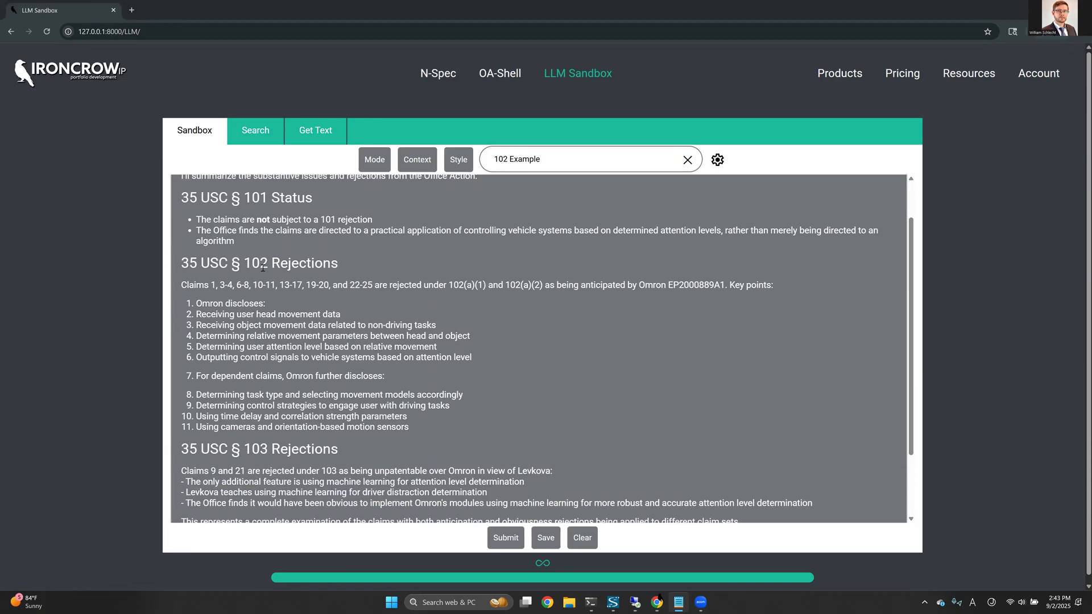
{"action": "scroll", "coordinate": [240, 281], "scroll_direction": "down", "scroll_amount": 1}
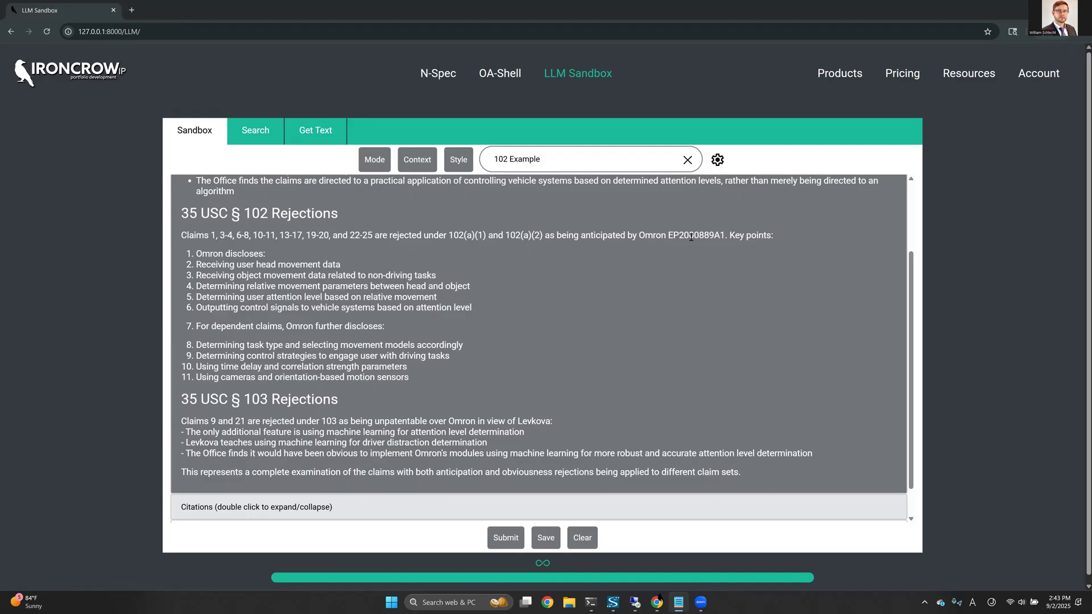
{"action": "scroll", "coordinate": [318, 352], "scroll_direction": "down", "scroll_amount": 2}
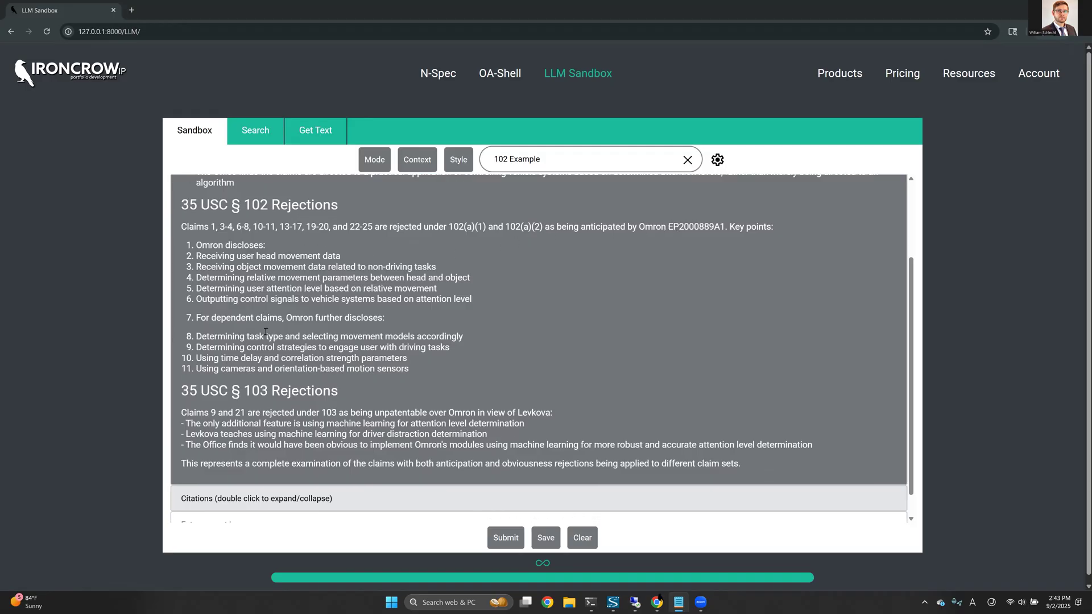
Using the USPTO Office Action as context, request a more detailed 102 rejection summary, with a table mapping the cited reference to each limitation of claim 1.
{"action": "left_click", "coordinate": [275, 493]}
{"action": "type", "text": "Please provide a more detailed summary of the 102 rejection raised in the Office Action, including how the examiner maps the cited reference onto the claims of the subject application. Put the claim mapping in the form of a table, showing what portion of the cited reference is mapped to each limitation of claim 1."}
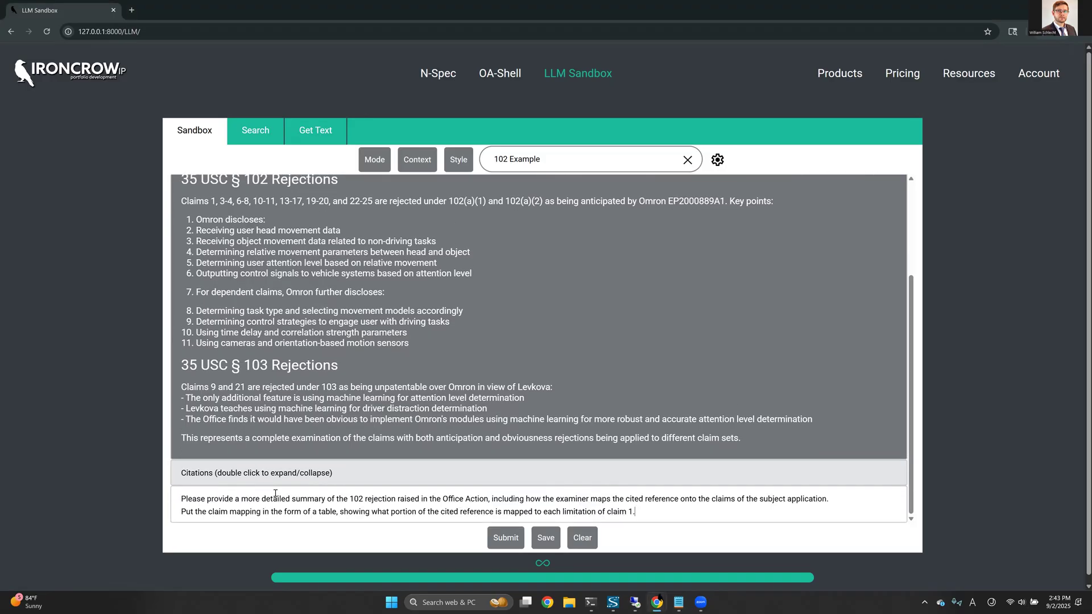
{"action": "scroll", "coordinate": [268, 507], "scroll_direction": "down", "scroll_amount": 1}
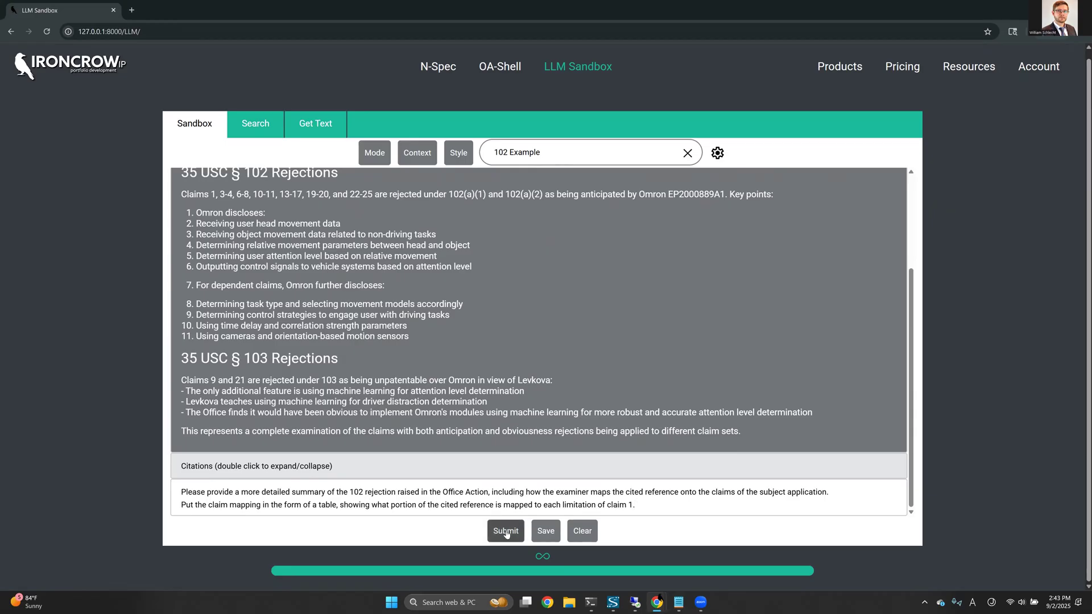
{"action": "left_click", "coordinate": [425, 152]}
{"action": "left_click", "coordinate": [433, 196]}
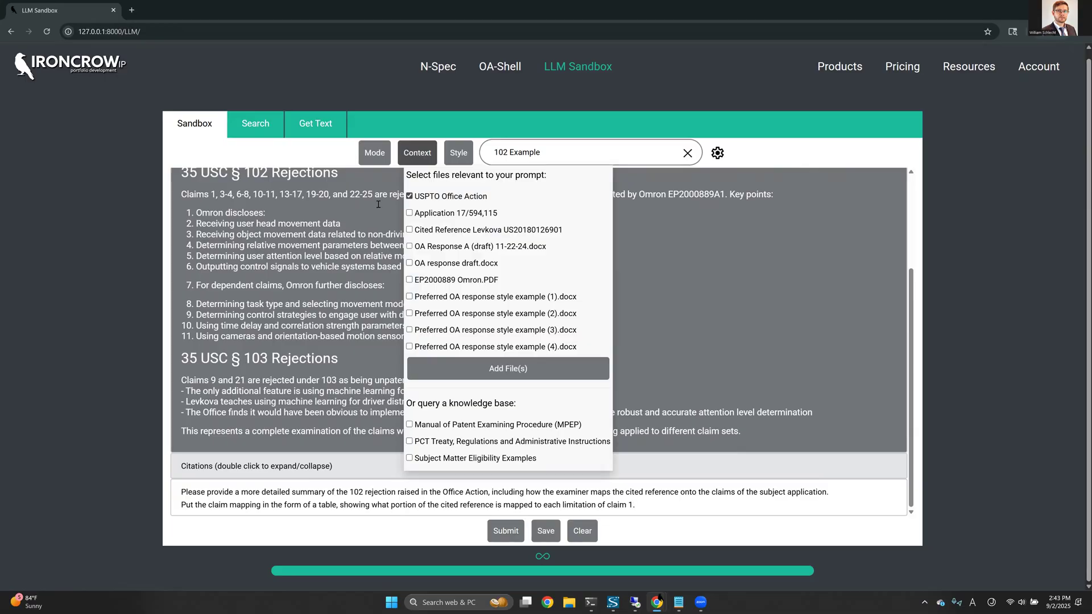
{"action": "left_click", "coordinate": [378, 204]}
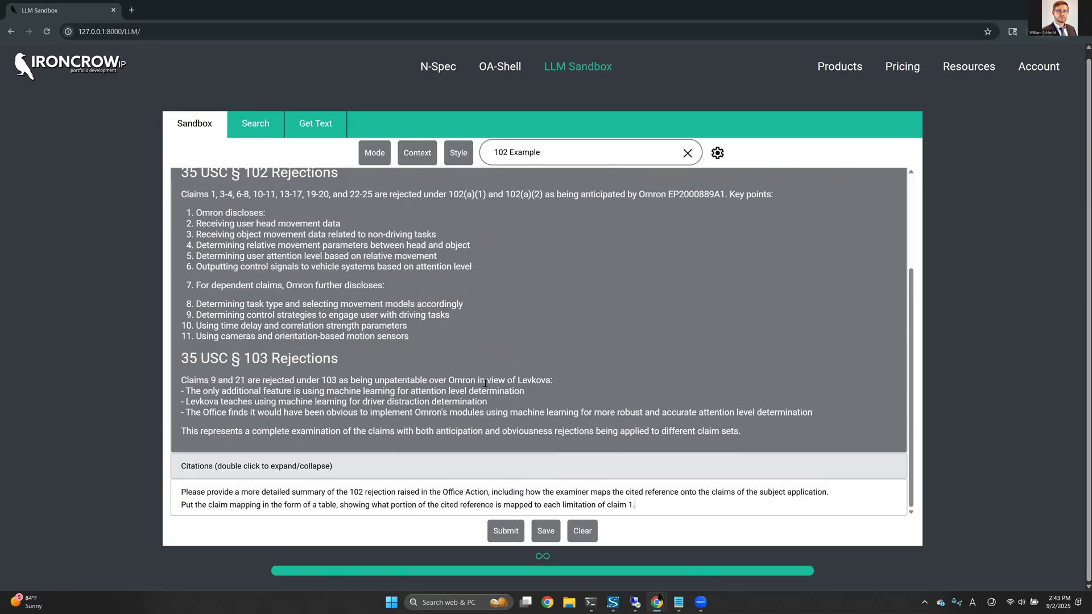
{"action": "left_click", "coordinate": [503, 531]}
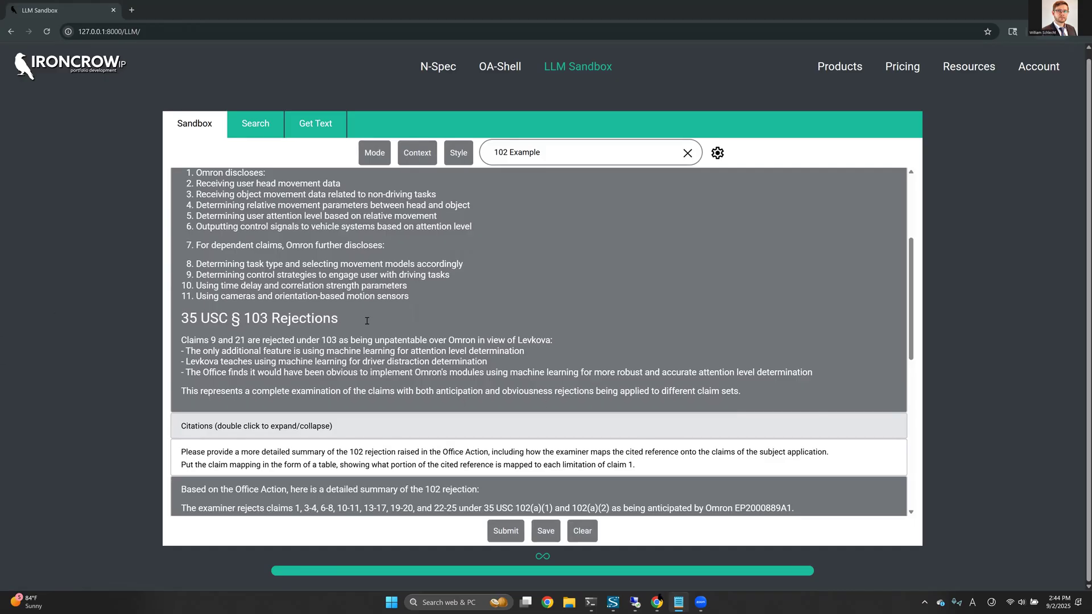
Examine the detailed 102 rejection summary, including the claim 1 mapping table and the notes on the dependent claims.
{"action": "scroll", "coordinate": [365, 323], "scroll_direction": "down", "scroll_amount": 2}
{"action": "scroll", "coordinate": [367, 322], "scroll_direction": "down", "scroll_amount": 1}
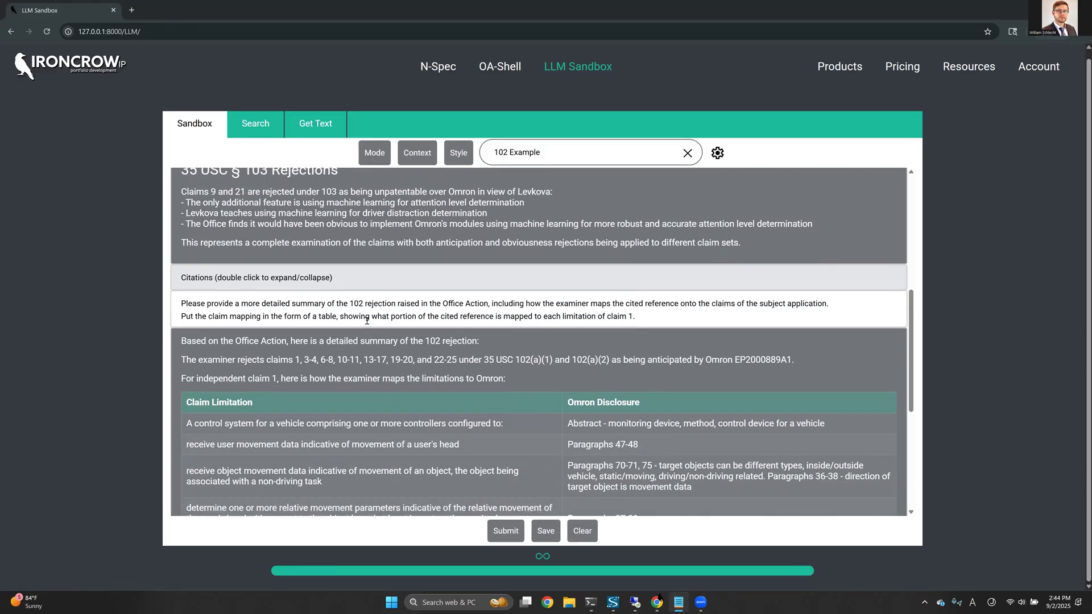
{"action": "scroll", "coordinate": [367, 321], "scroll_direction": "down", "scroll_amount": 1}
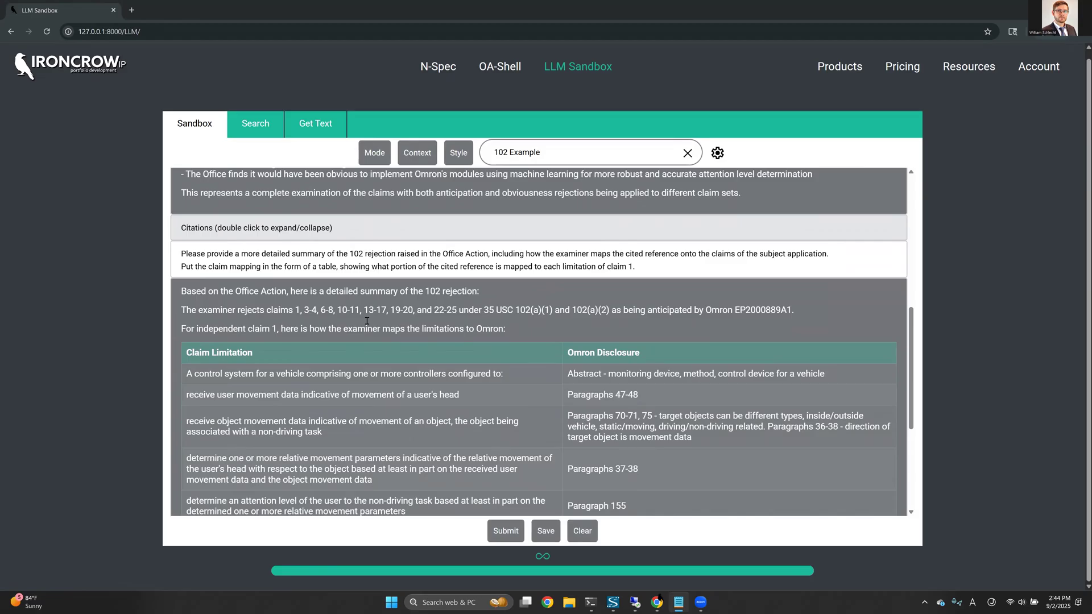
{"action": "scroll", "coordinate": [367, 321], "scroll_direction": "down", "scroll_amount": 1}
{"action": "scroll", "coordinate": [359, 330], "scroll_direction": "down", "scroll_amount": 1}
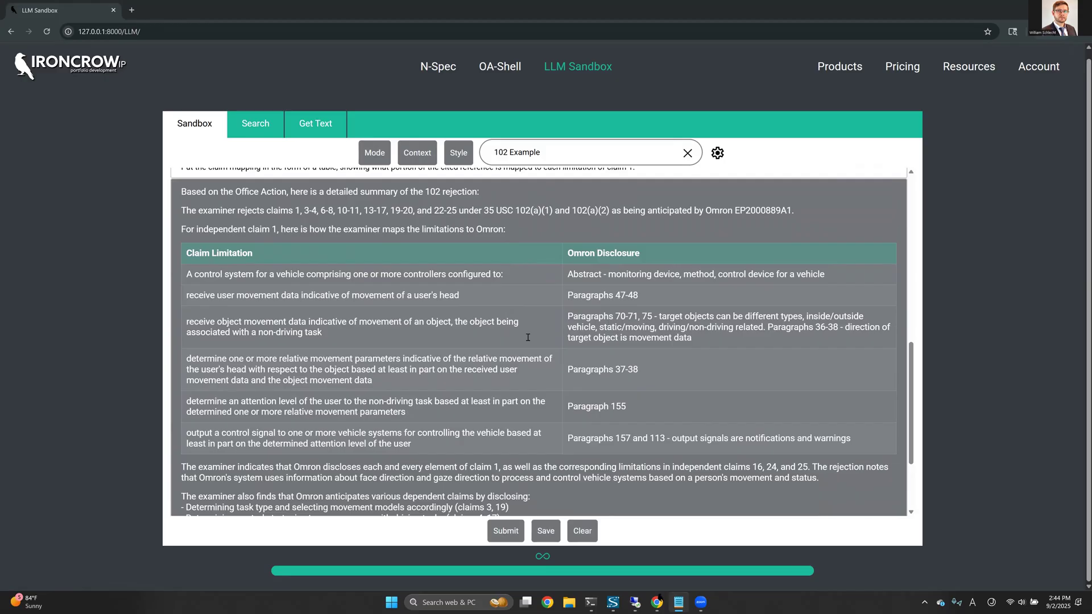
{"action": "scroll", "coordinate": [184, 242], "scroll_direction": "up", "scroll_amount": 1}
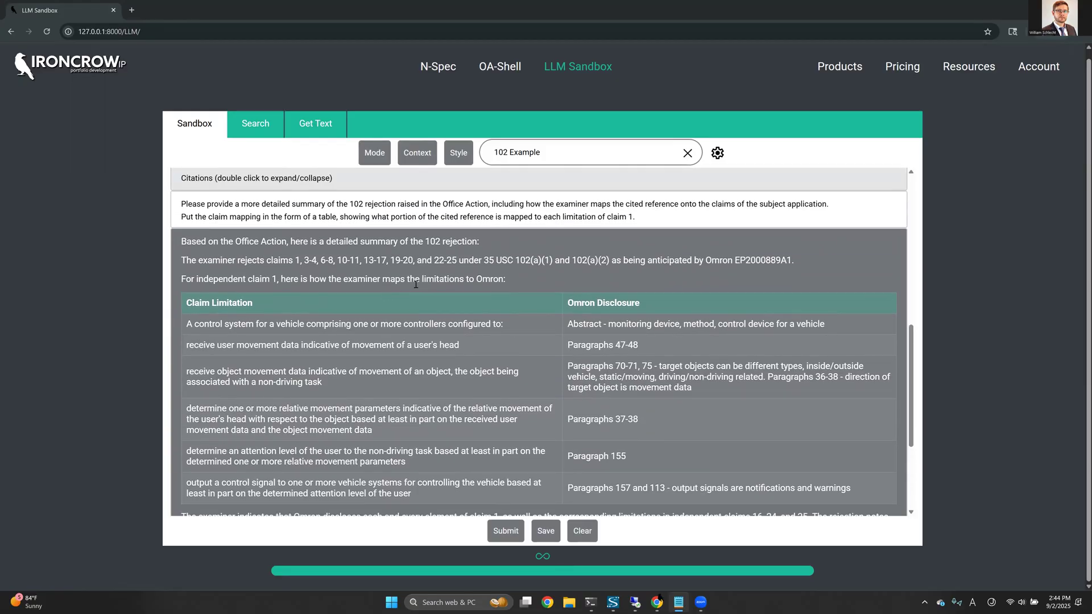
{"action": "scroll", "coordinate": [436, 284], "scroll_direction": "down", "scroll_amount": 1}
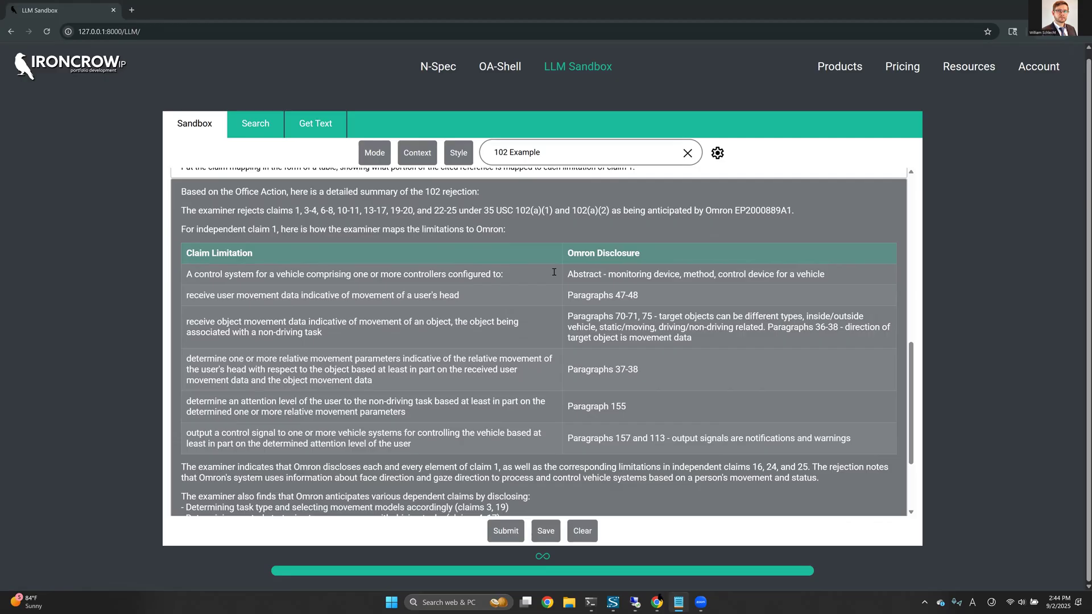
{"action": "scroll", "coordinate": [521, 309], "scroll_direction": "down", "scroll_amount": 1}
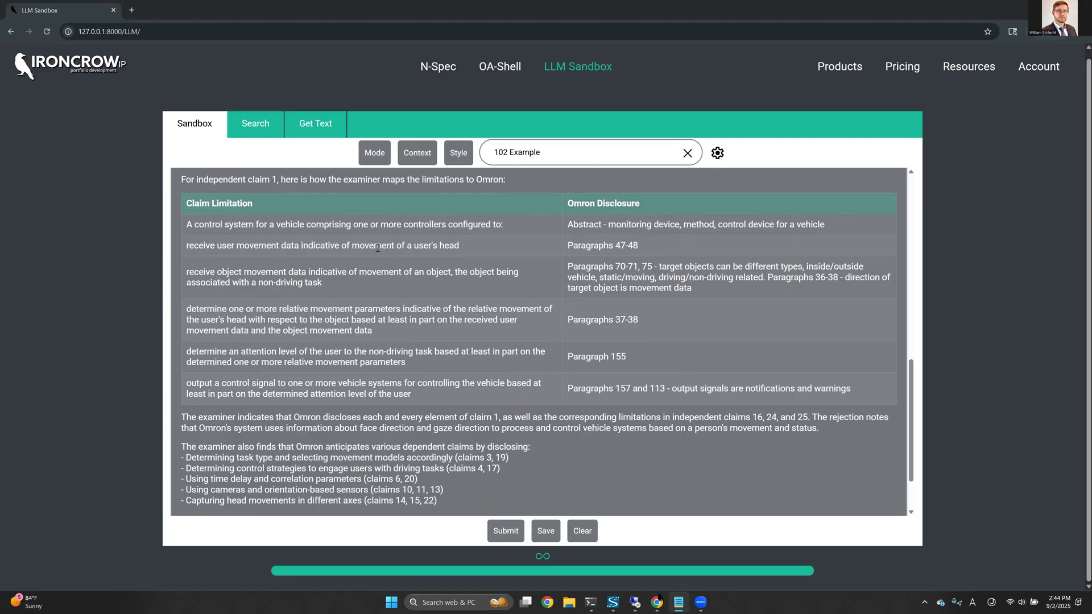
{"action": "scroll", "coordinate": [338, 359], "scroll_direction": "down", "scroll_amount": 1}
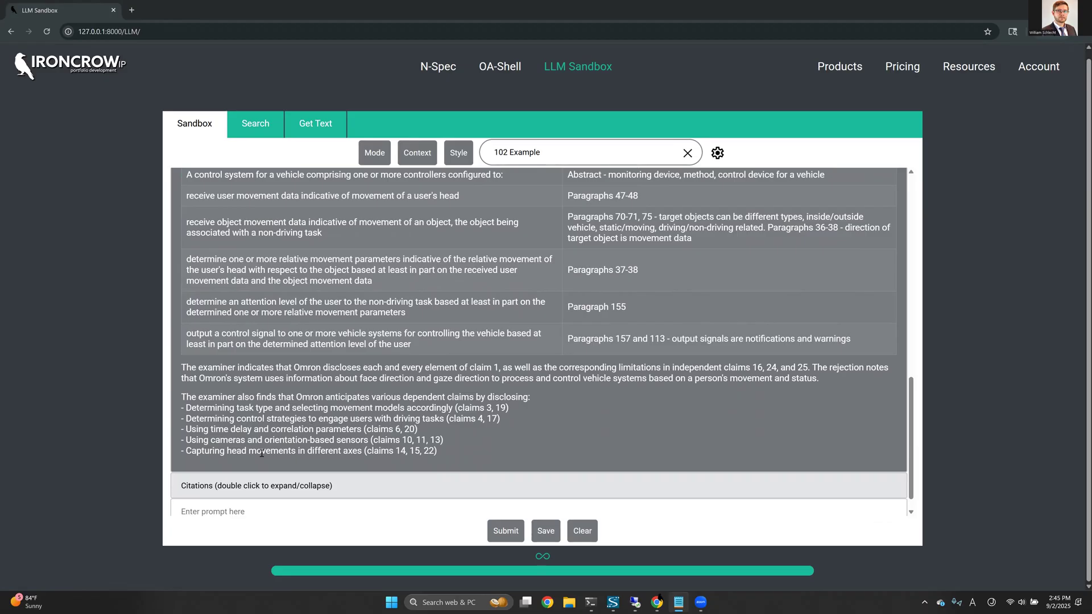
Submit the prompt "Please recite claim 1 of the subject application, which is included in the provided document." with the USPTO Office Action as context.
{"action": "left_click", "coordinate": [254, 508]}
{"action": "type", "text": "Please recite claim 1 of the subject application, which is included in the provided document."}
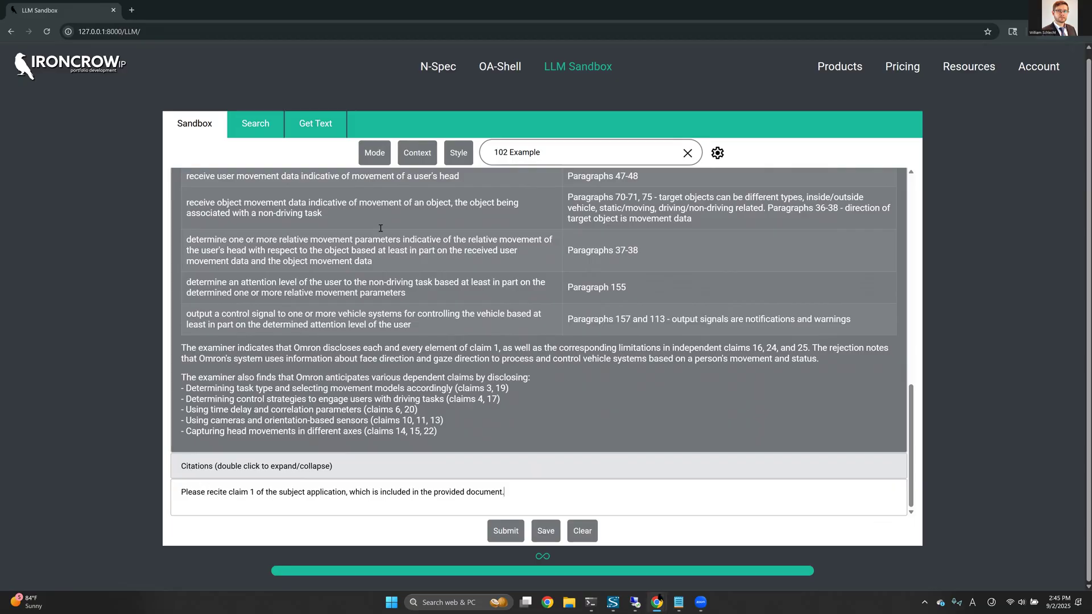
{"action": "left_click", "coordinate": [406, 153]}
{"action": "left_click", "coordinate": [423, 199]}
{"action": "left_click", "coordinate": [511, 535]}
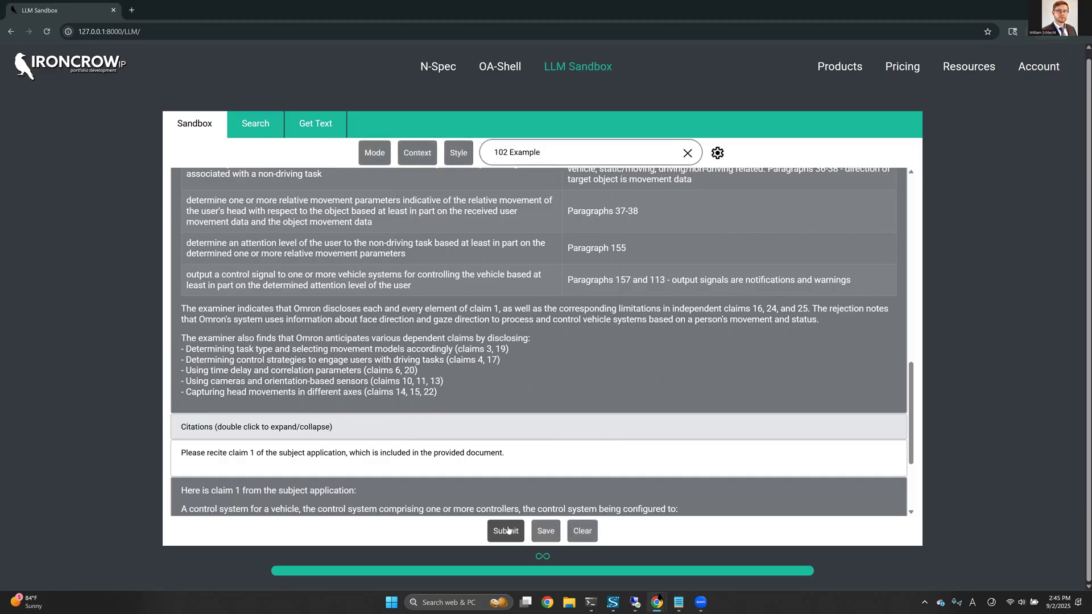
Review the recited claim 1, highlighting the limitations on object movement data, the non-driving task and the relative movement of the user's head.
{"action": "scroll", "coordinate": [477, 450], "scroll_direction": "down", "scroll_amount": 3}
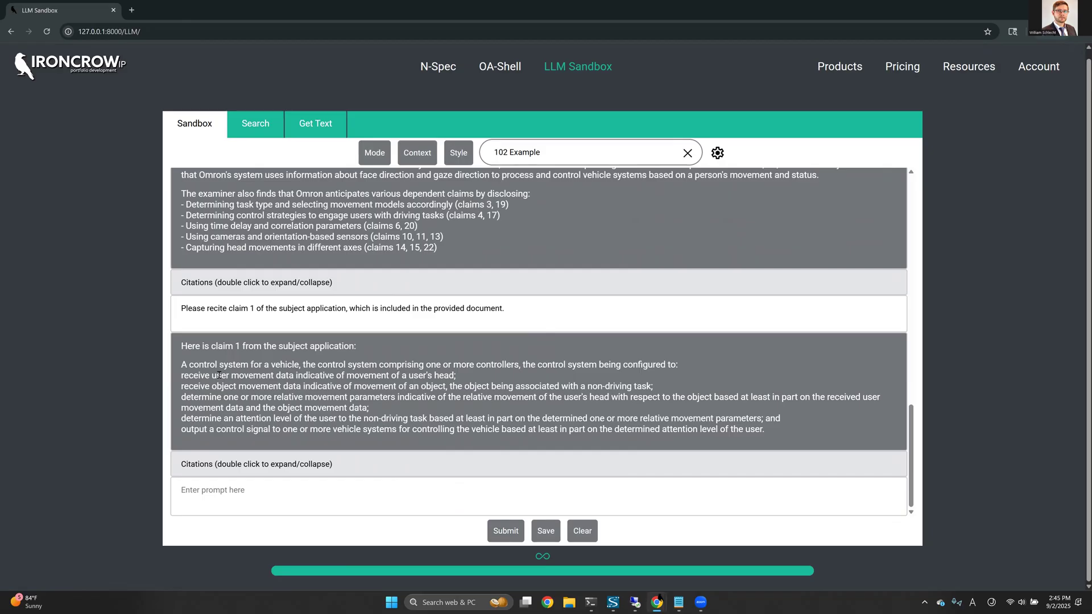
{"action": "left_click_drag", "start_coordinate": [219, 388], "coordinate": [337, 392]}
{"action": "left_click", "coordinate": [338, 394]}
{"action": "left_click_drag", "start_coordinate": [182, 387], "coordinate": [335, 385]}
{"action": "left_click", "coordinate": [335, 386]}
{"action": "left_click_drag", "start_coordinate": [553, 385], "coordinate": [653, 384]}
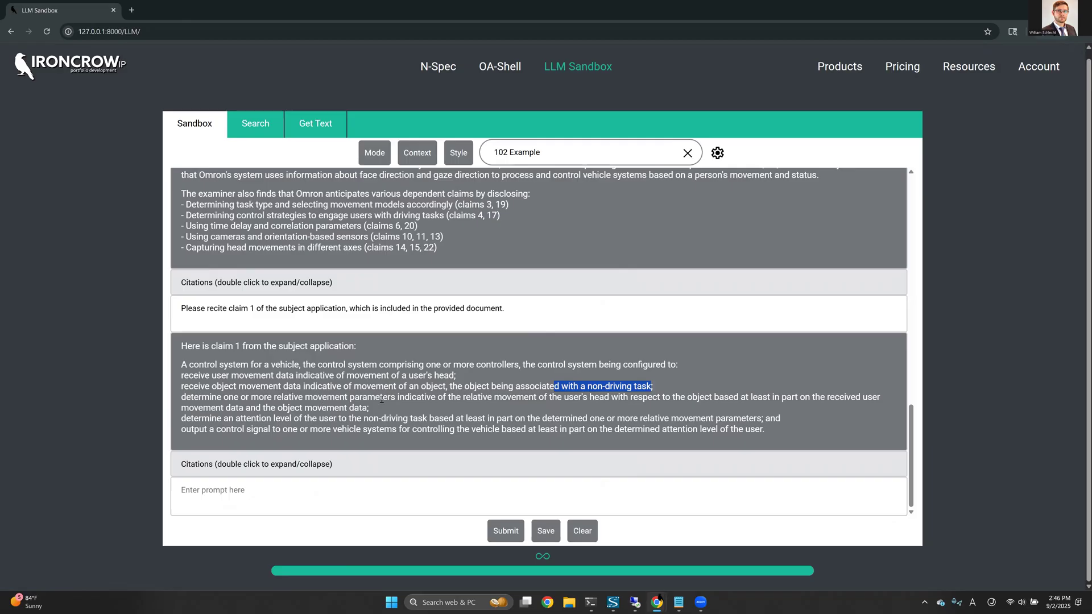
{"action": "left_click_drag", "start_coordinate": [380, 397], "coordinate": [614, 396]}
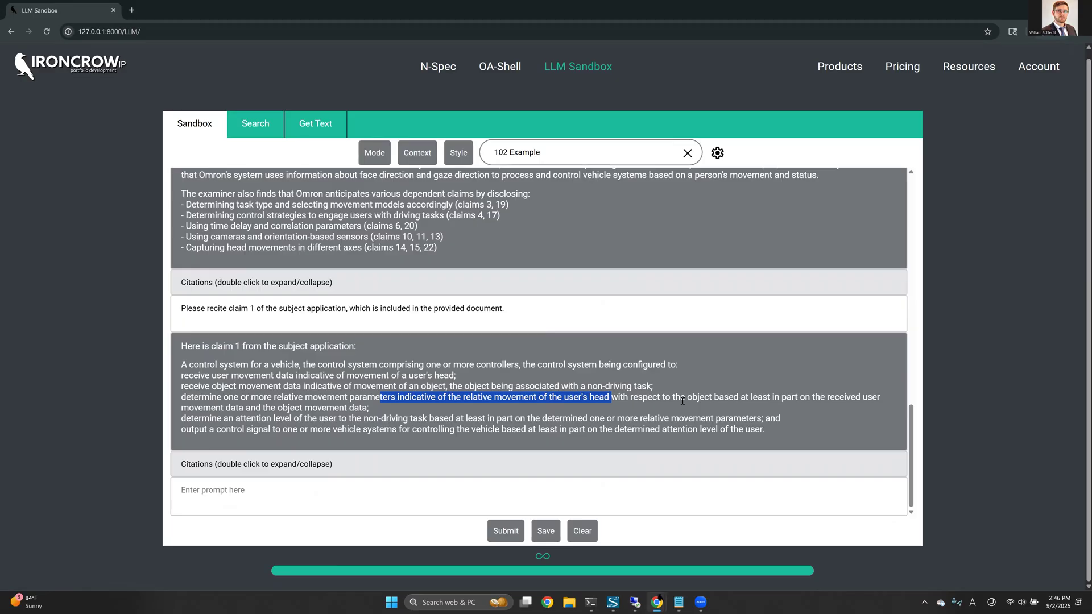
{"action": "left_click", "coordinate": [328, 374]}
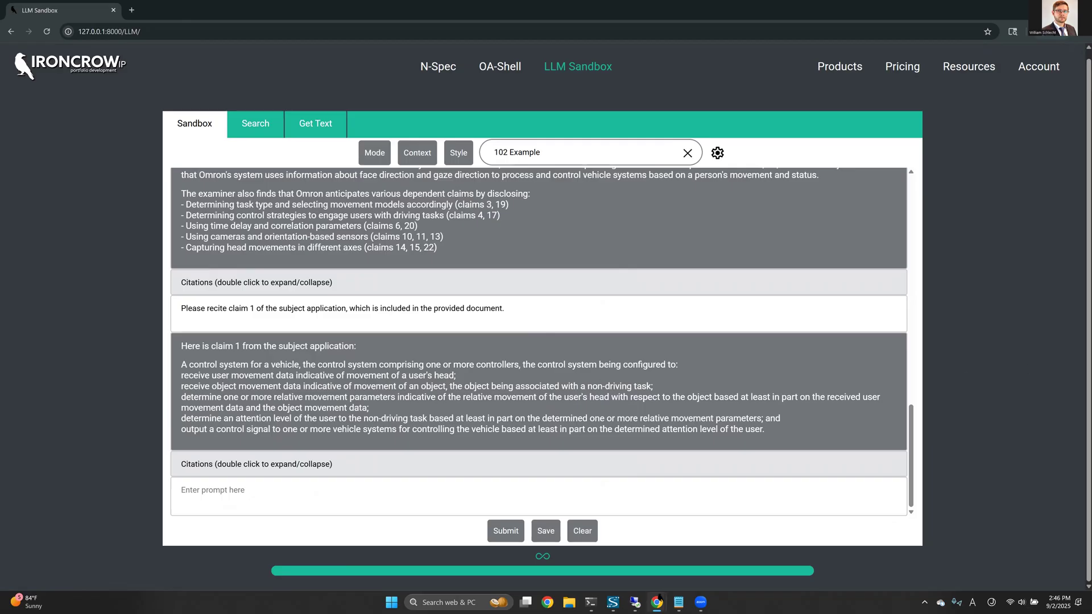
Submit a prompt requesting a detailed summary of the originally filed patent application to contextualize the concepts and limitations of the claim.
{"action": "key", "text": "alt+Tab"}
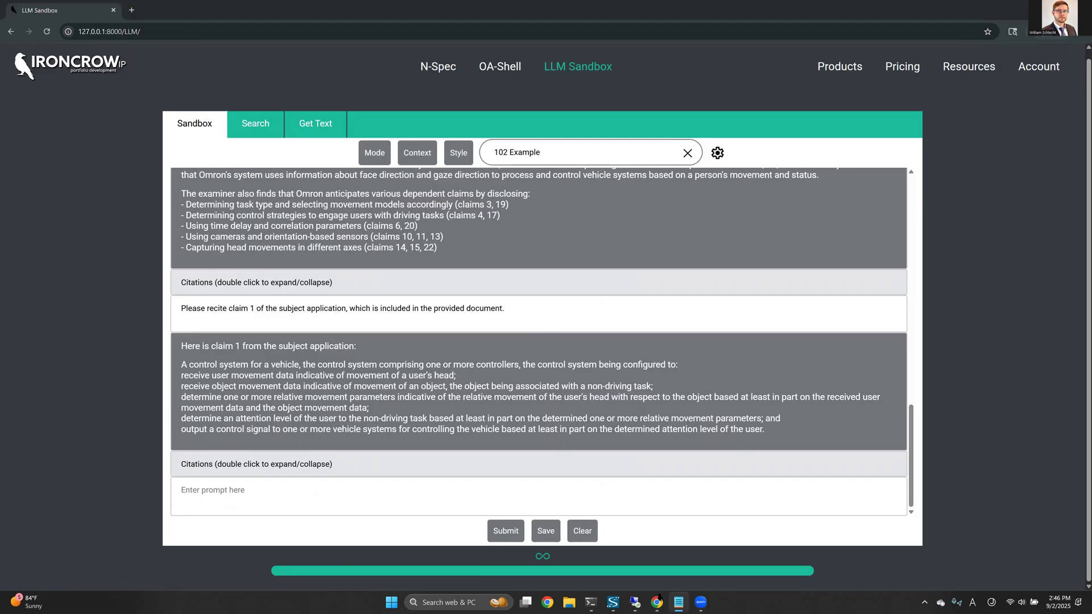
{"action": "left_click", "coordinate": [411, 510]}
{"action": "type", "text": "I have provided the full originally filed patent application from which claim 1 (above) originates. Please provide a detailed summary of this patent application, in order to contextualize the concepts and limitations of claim"}
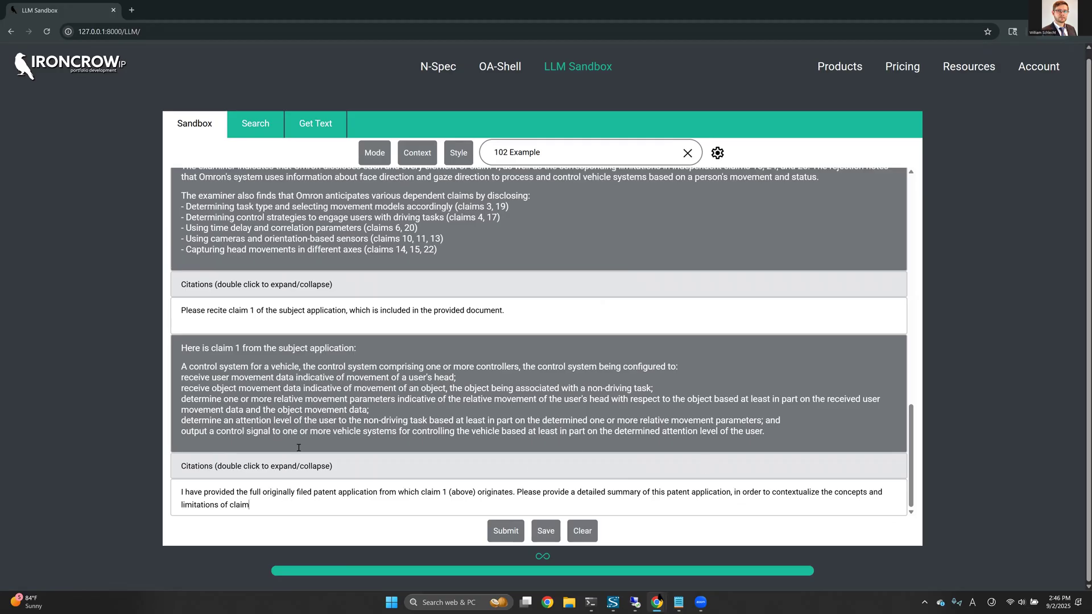
{"action": "left_click", "coordinate": [417, 152]}
{"action": "mouse_move", "coordinate": [424, 165]}
{"action": "left_click", "coordinate": [523, 531]}
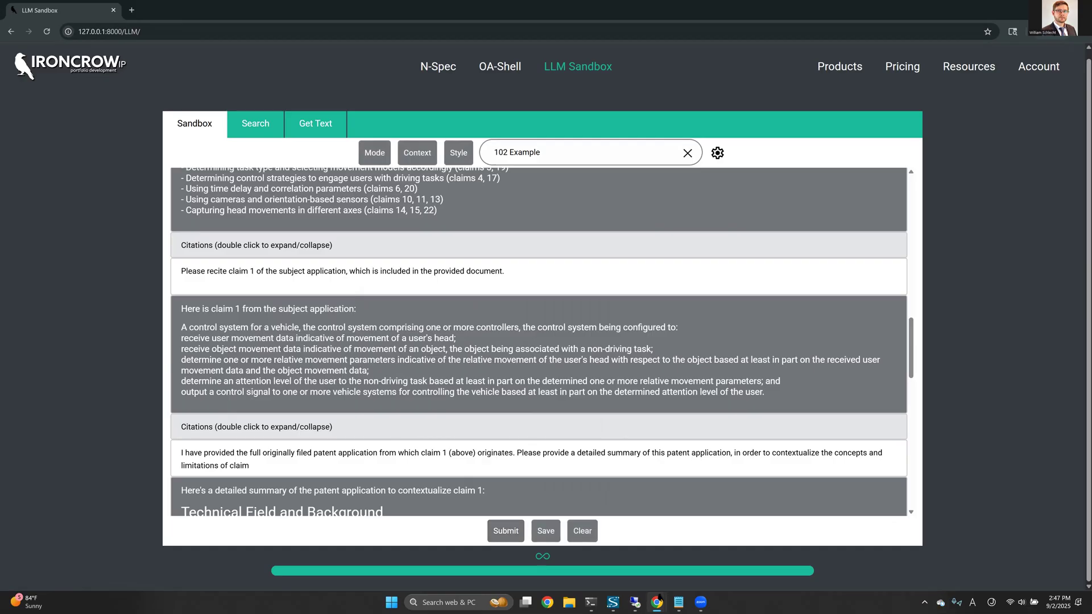
Examine the patent application summary, from the technical field and core innovation to the technical implementation and key features.
{"action": "key", "text": "alt+Tab"}
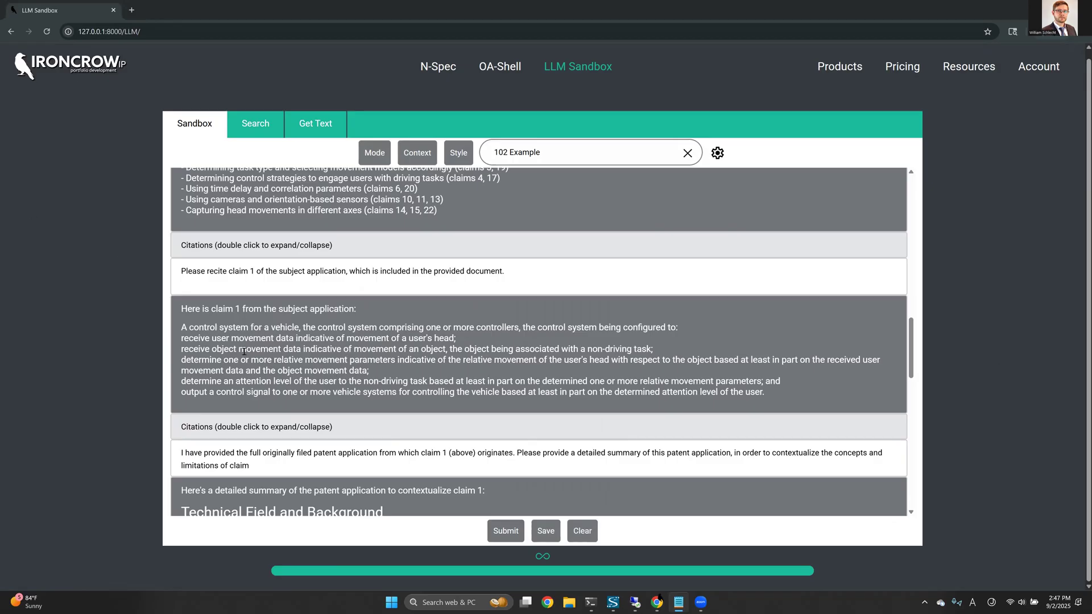
{"action": "scroll", "coordinate": [290, 356], "scroll_direction": "down", "scroll_amount": 5}
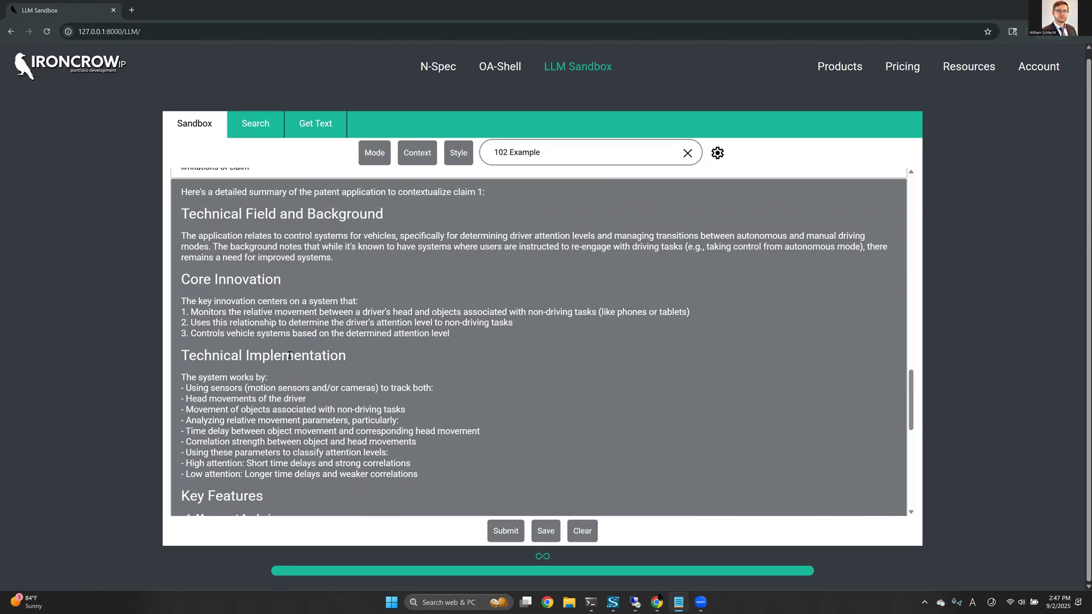
{"action": "scroll", "coordinate": [290, 355], "scroll_direction": "down", "scroll_amount": 1}
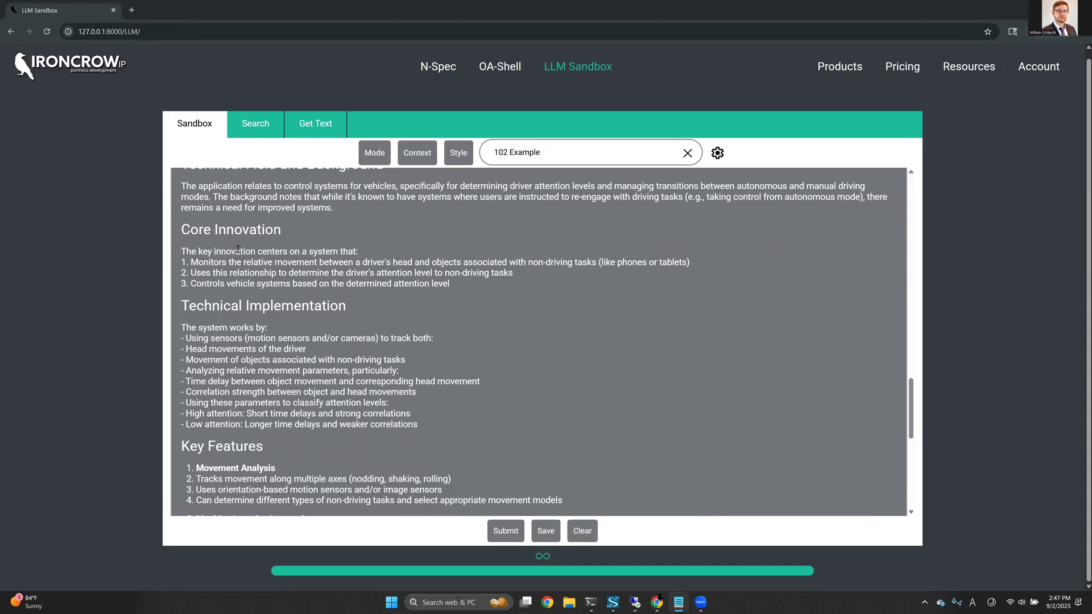
{"action": "scroll", "coordinate": [227, 240], "scroll_direction": "down", "scroll_amount": 1}
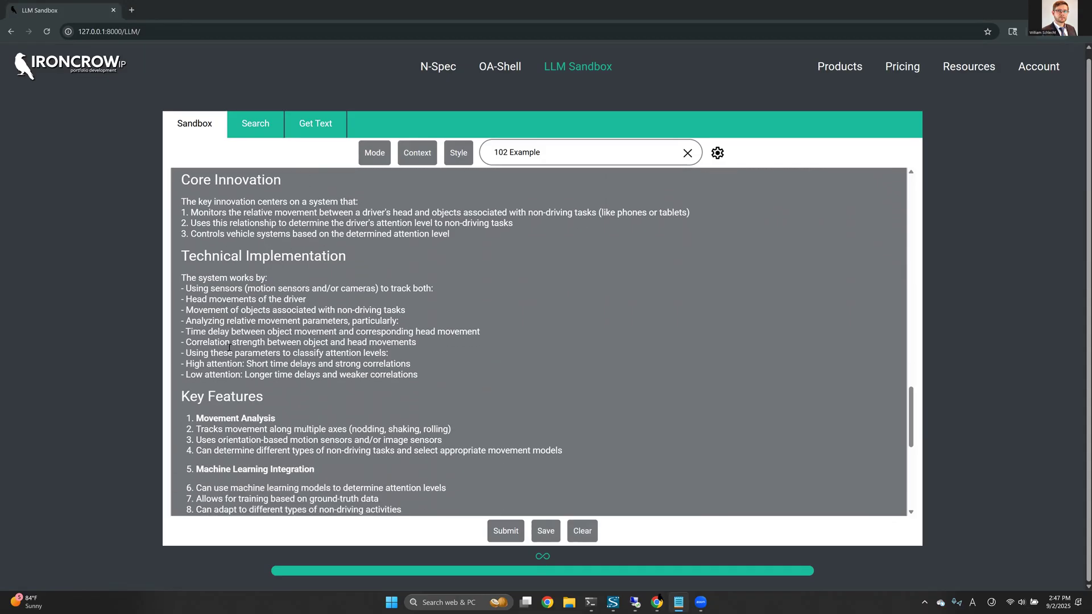
{"action": "scroll", "coordinate": [230, 347], "scroll_direction": "down", "scroll_amount": 2}
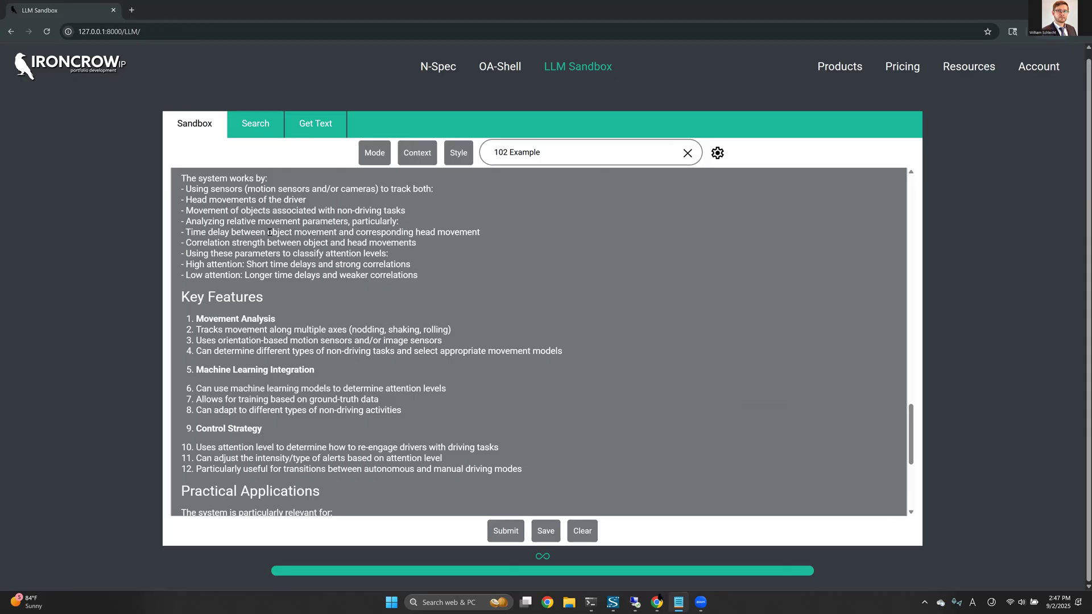
{"action": "scroll", "coordinate": [256, 228], "scroll_direction": "down", "scroll_amount": 2}
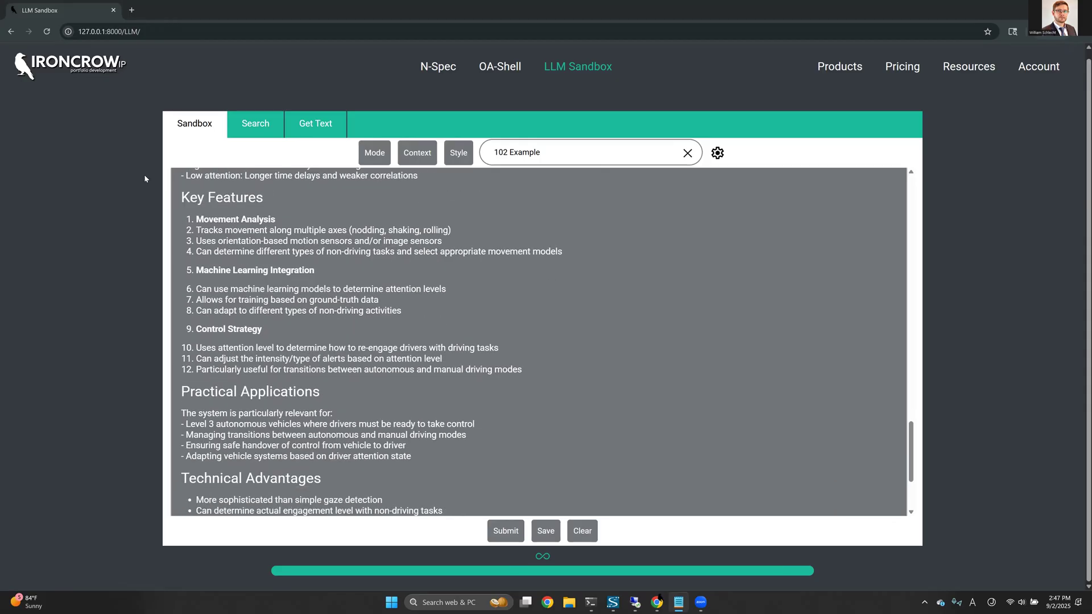
{"action": "scroll", "coordinate": [247, 223], "scroll_direction": "down", "scroll_amount": 1}
{"action": "scroll", "coordinate": [222, 209], "scroll_direction": "up", "scroll_amount": 1}
Review the key features, highlighting the movement analysis points, and read on through the practical applications and technical advantages.
{"action": "left_click_drag", "start_coordinate": [195, 223], "coordinate": [292, 226]}
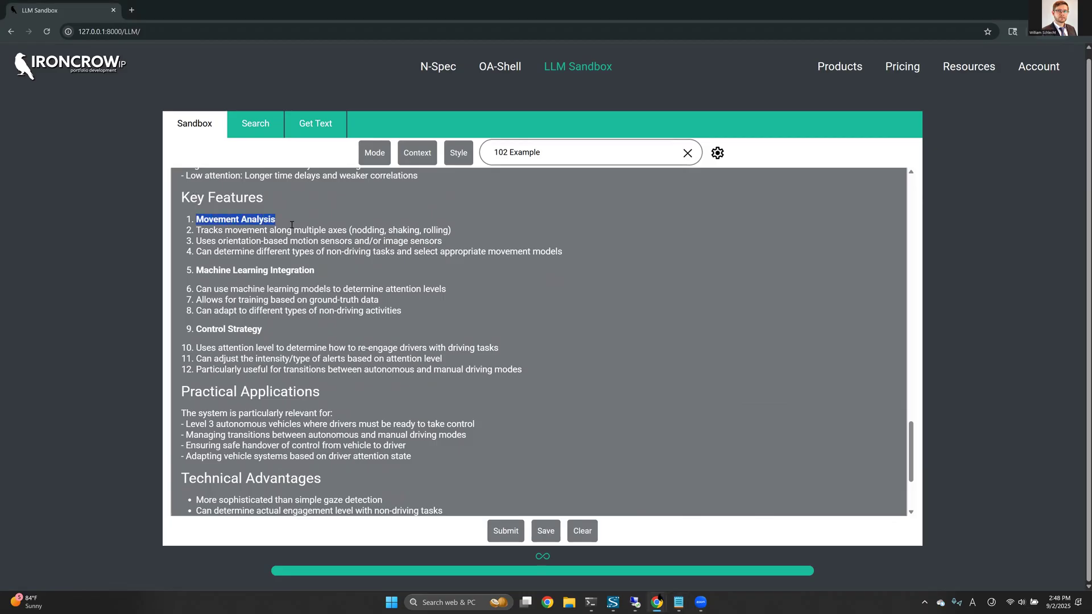
{"action": "left_click", "coordinate": [206, 227]}
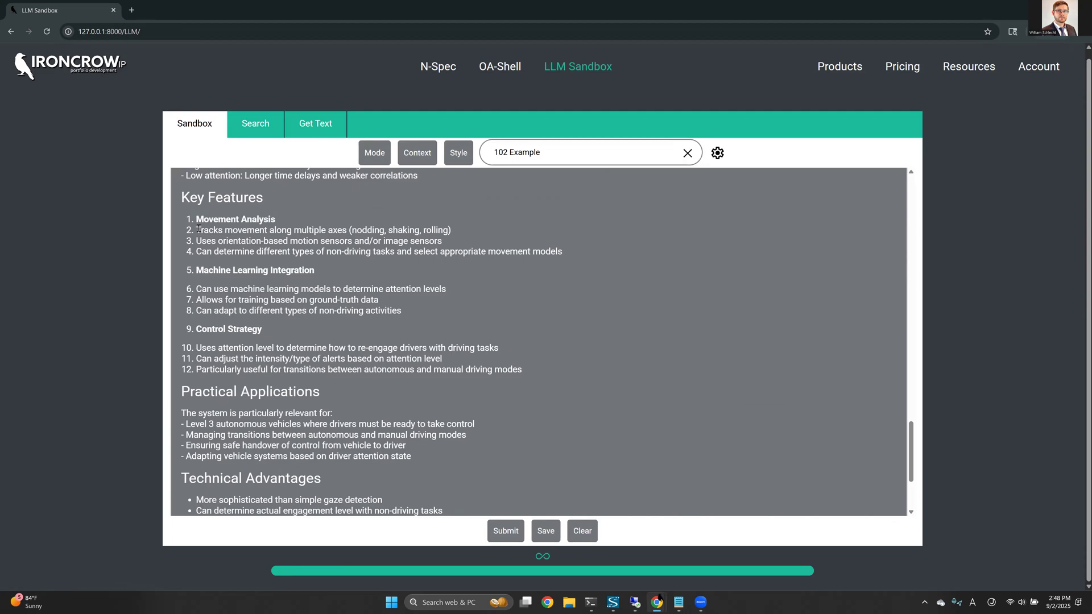
{"action": "left_click_drag", "start_coordinate": [198, 230], "coordinate": [293, 229]}
{"action": "left_click", "coordinate": [307, 230]}
{"action": "left_click_drag", "start_coordinate": [202, 252], "coordinate": [380, 252]}
{"action": "left_click", "coordinate": [313, 250]}
{"action": "left_click_drag", "start_coordinate": [219, 244], "coordinate": [316, 243]}
{"action": "left_click", "coordinate": [316, 242]}
{"action": "scroll", "coordinate": [250, 230], "scroll_direction": "down", "scroll_amount": 2}
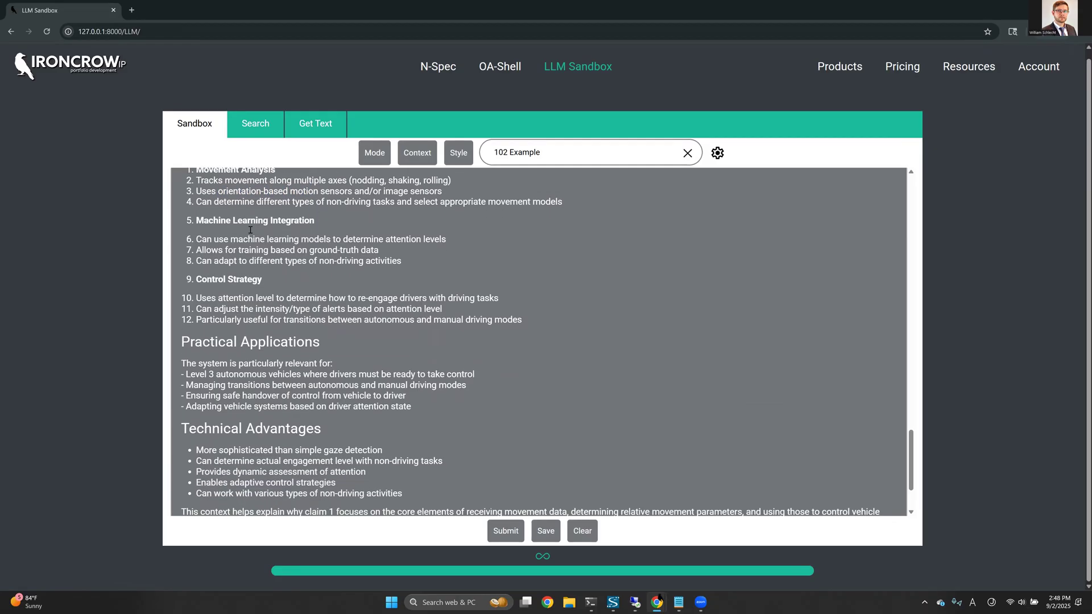
{"action": "scroll", "coordinate": [231, 205], "scroll_direction": "up", "scroll_amount": 1}
{"action": "scroll", "coordinate": [233, 341], "scroll_direction": "down", "scroll_amount": 3}
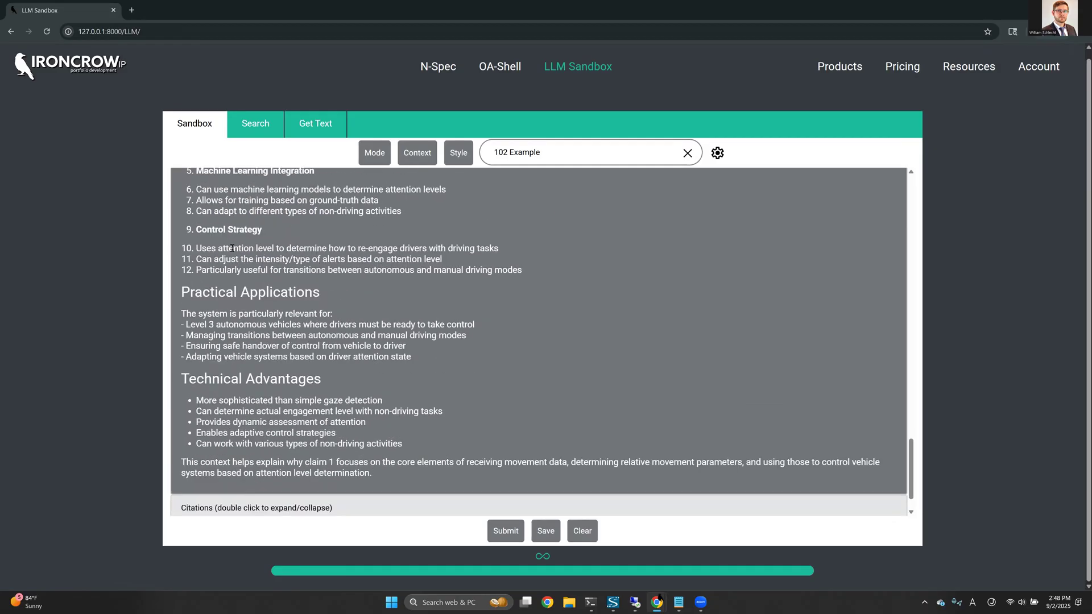
Submit a prompt for a detailed summary of Omron focused on claim 1 rejection errors and distinctions, with only EP2000889 Omron.PDF as context.
{"action": "type", "text": "Perfect, now I would like you to provide a detailed summary of the cited reference Omron (I have provided this document to you). In your summary, pay particular attention to aspects of the Omron reference the Examiner relies upon in their rejection of claim 1, we are trying to find potential errors with the examiner's mapping or distinctions between this reference and our patent application which might serve as the basis for a arguments or amendment to overcome the 102 rejection."}
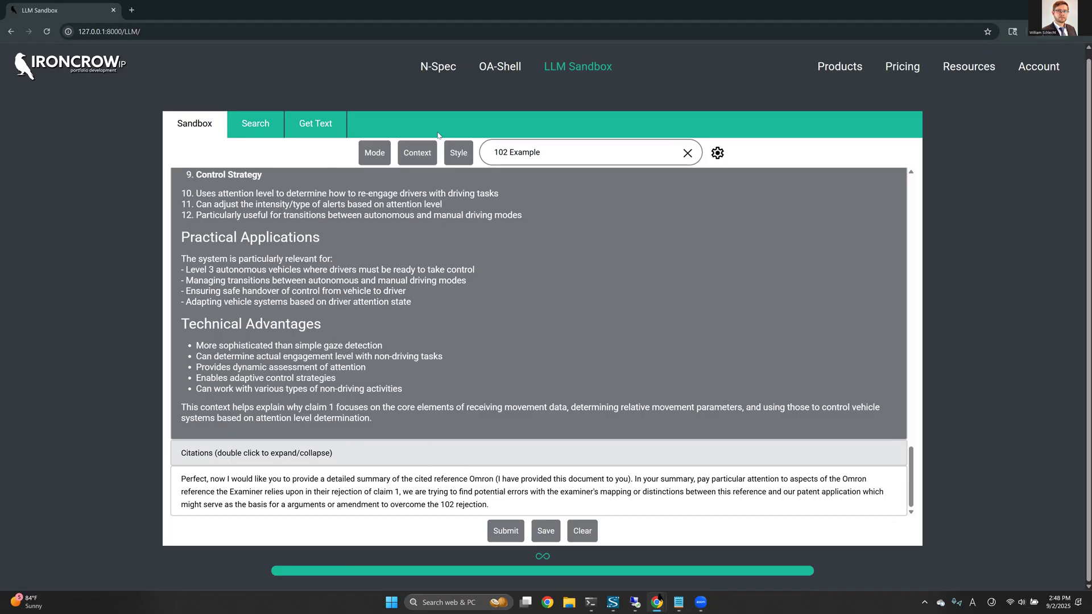
{"action": "left_click", "coordinate": [429, 154]}
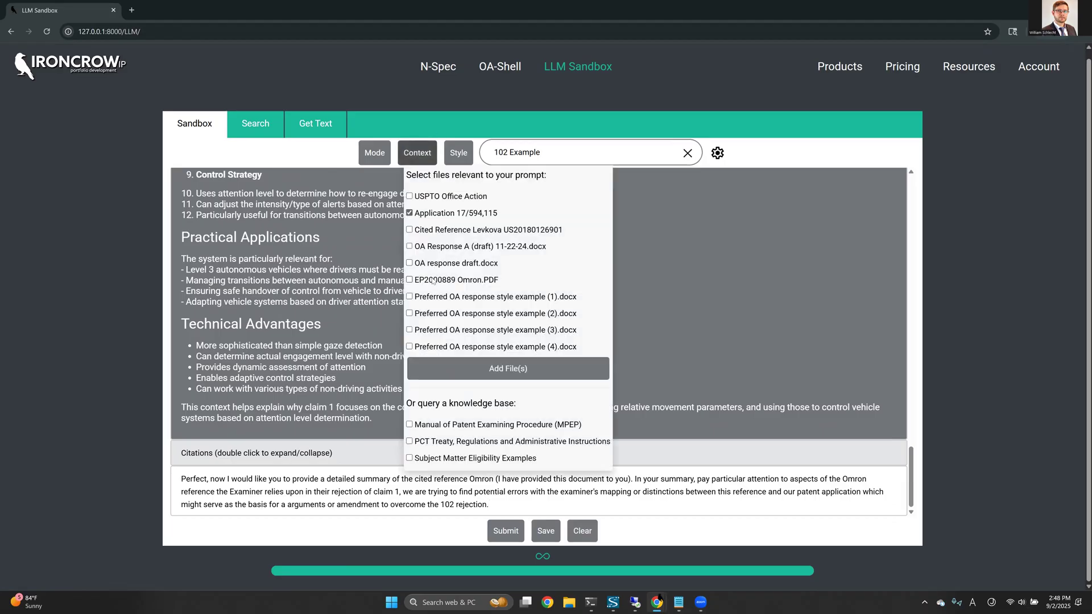
{"action": "left_click", "coordinate": [428, 215]}
{"action": "left_click", "coordinate": [429, 280]}
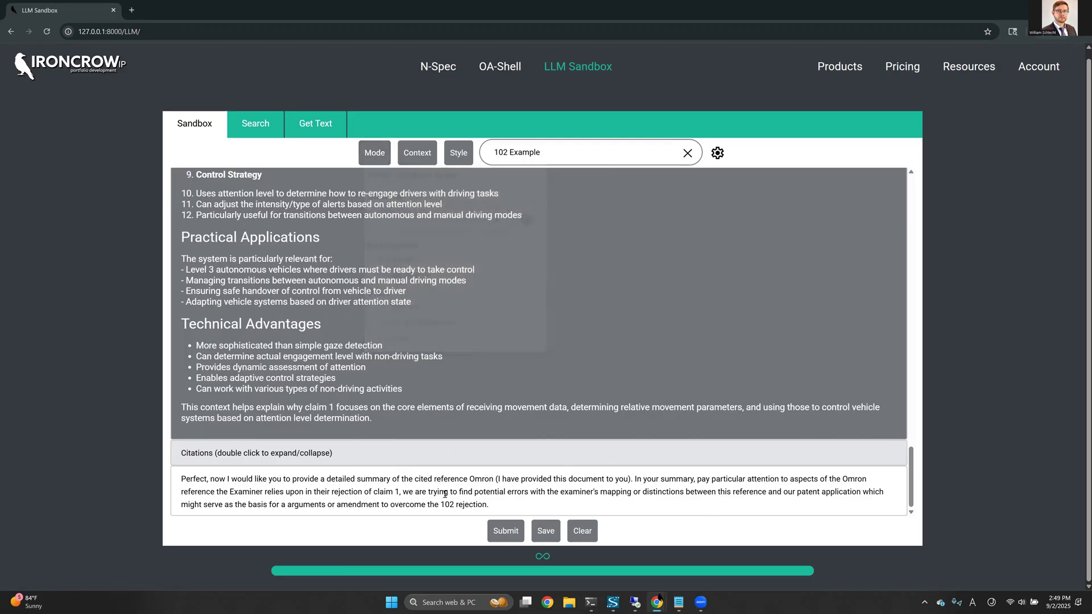
{"action": "left_click", "coordinate": [494, 532]}
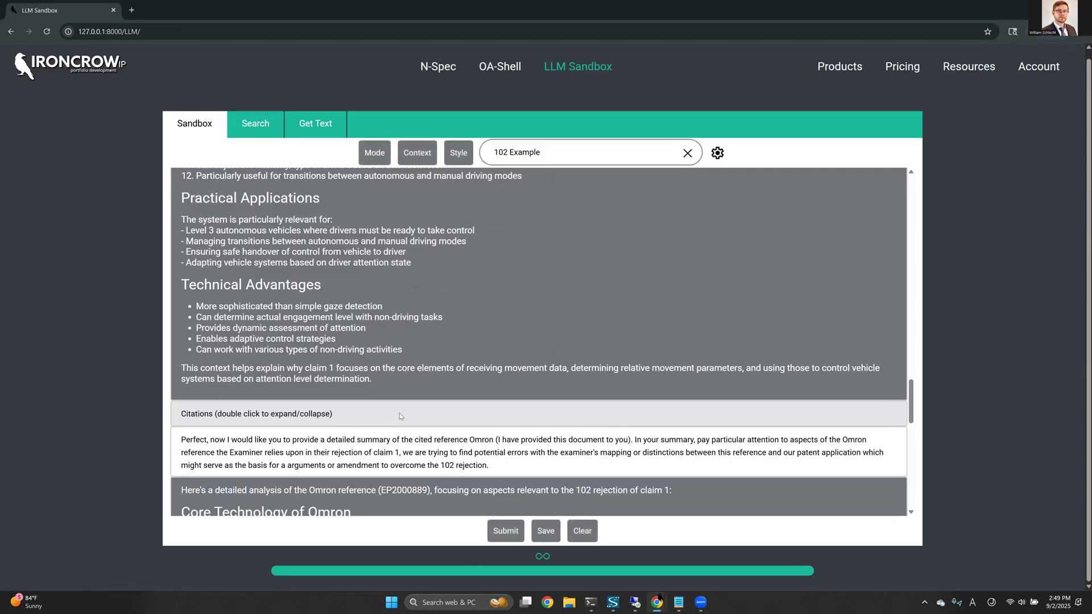
Check the selected context file and the available operation modes above the Omron analysis.
{"action": "scroll", "coordinate": [399, 415], "scroll_direction": "down", "scroll_amount": 4}
{"action": "left_click", "coordinate": [407, 162]}
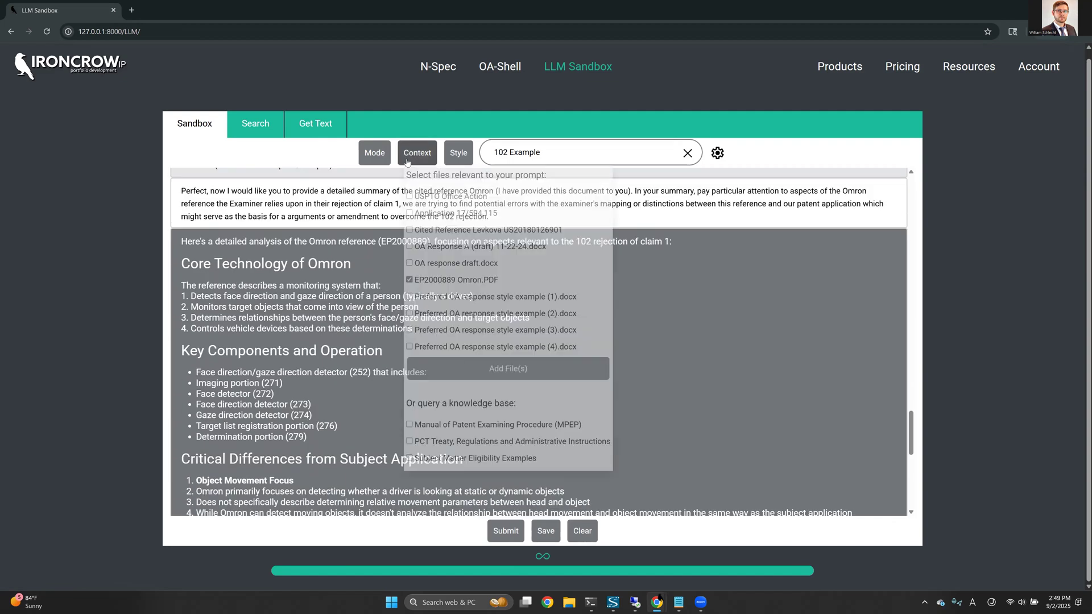
{"action": "left_click", "coordinate": [372, 157]}
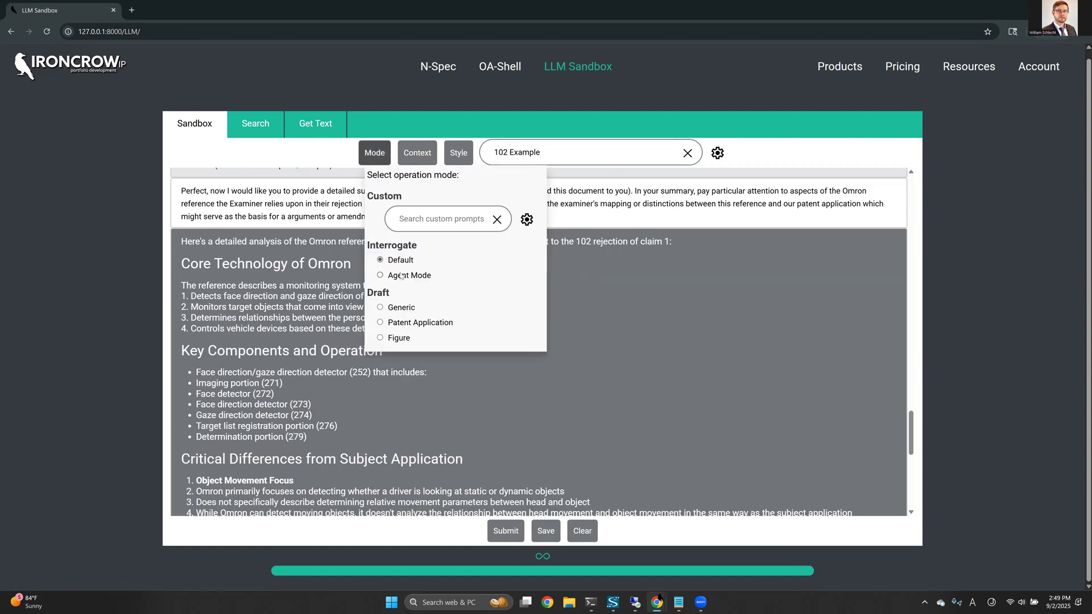
{"action": "left_click", "coordinate": [315, 295]}
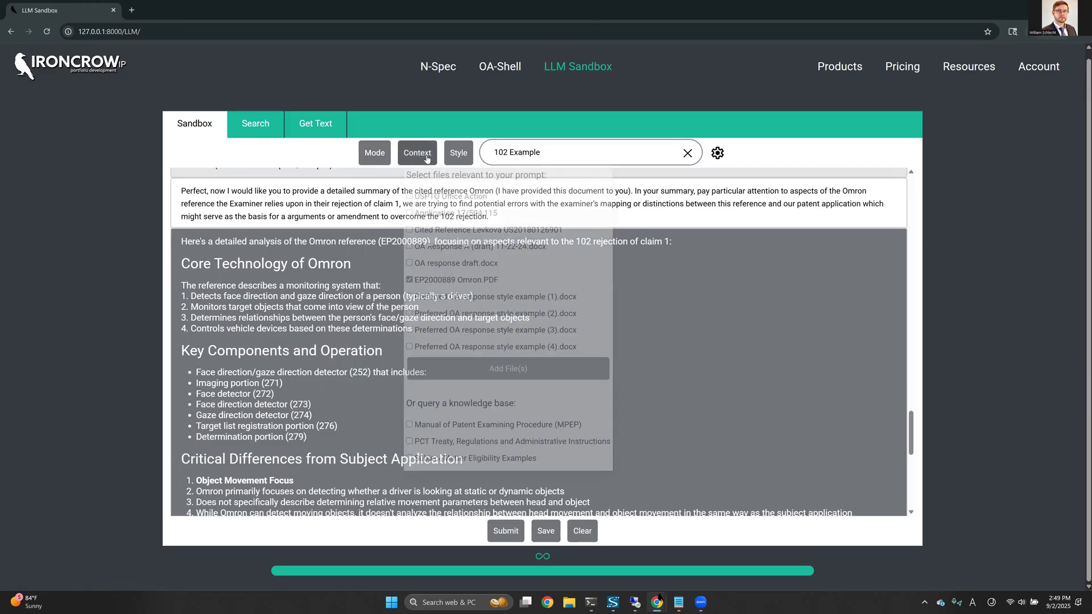
{"action": "mouse_move", "coordinate": [382, 167]}
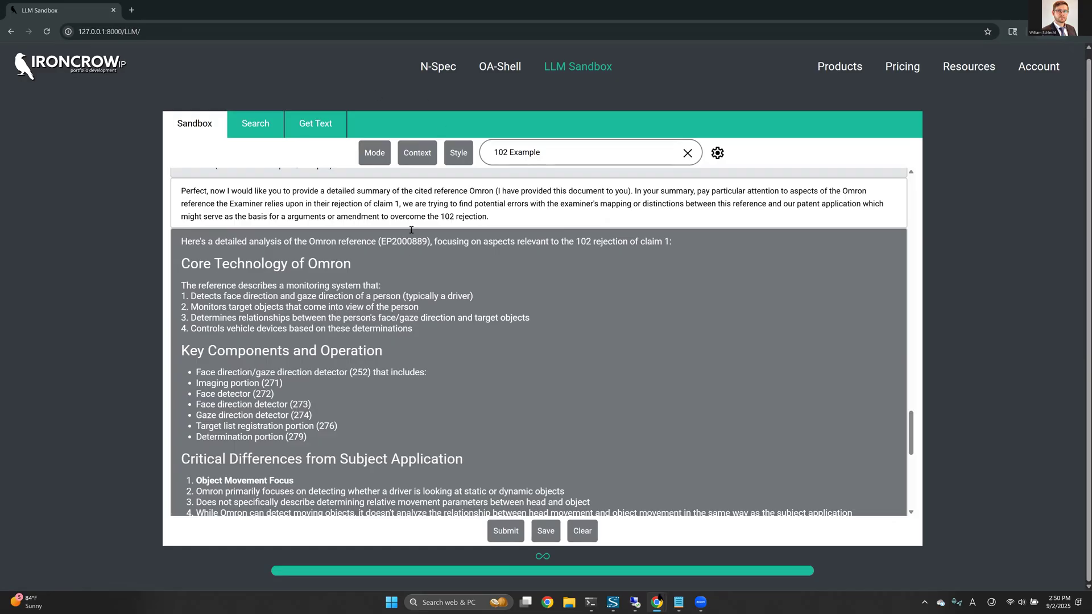
Examine the Omron analysis, including its components, differences from the subject application, potential 102 arguments and suggested amendment strategy.
{"action": "scroll", "coordinate": [379, 300], "scroll_direction": "down", "scroll_amount": 1}
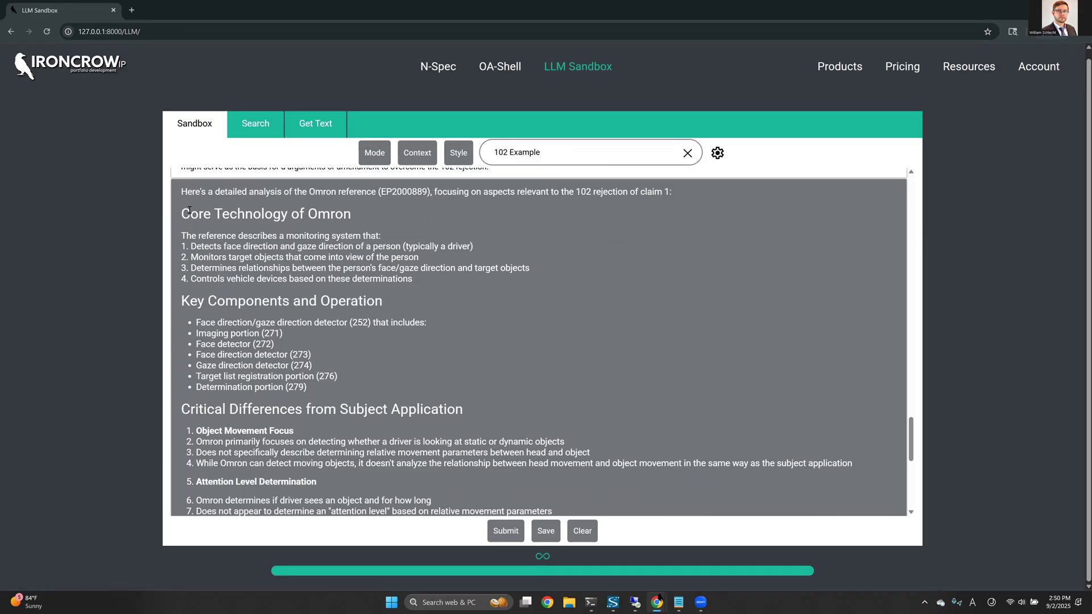
{"action": "scroll", "coordinate": [212, 221], "scroll_direction": "down", "scroll_amount": 2}
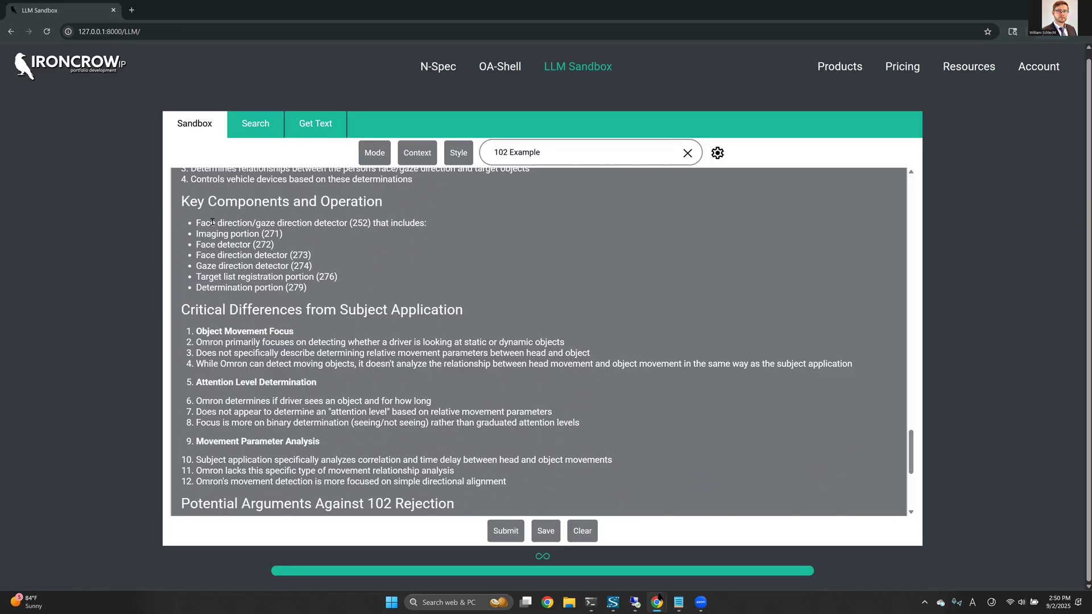
{"action": "scroll", "coordinate": [212, 221], "scroll_direction": "down", "scroll_amount": 2}
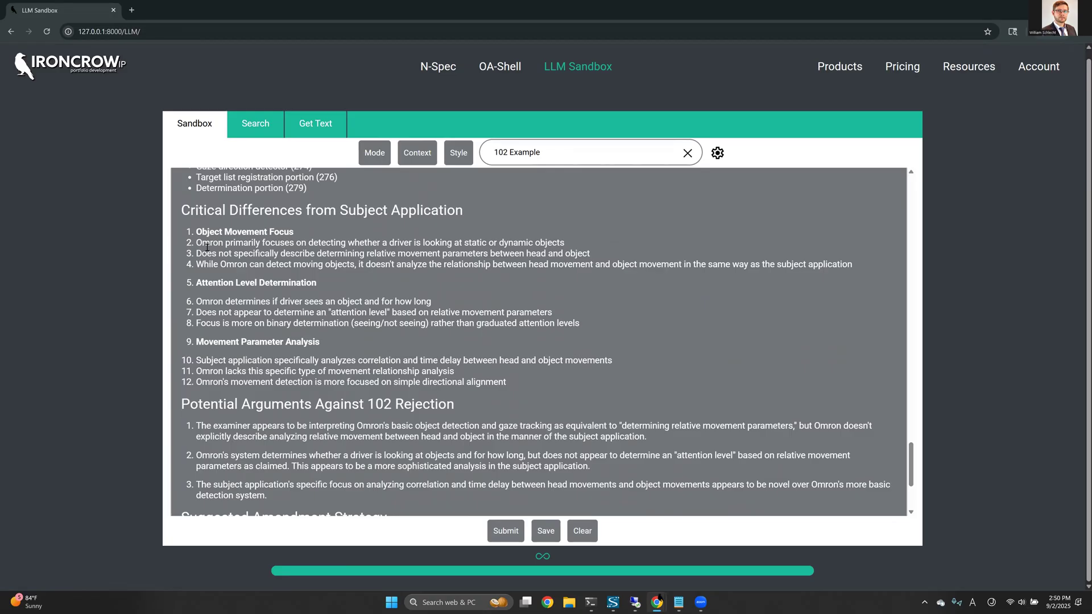
{"action": "scroll", "coordinate": [235, 247], "scroll_direction": "down", "scroll_amount": 1}
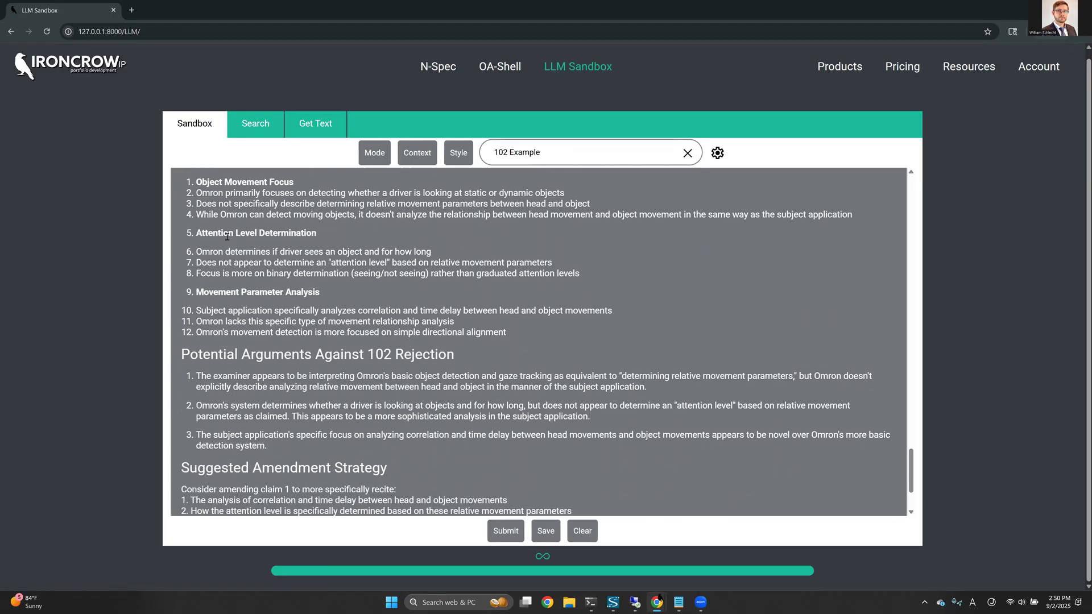
{"action": "scroll", "coordinate": [226, 236], "scroll_direction": "down", "scroll_amount": 1}
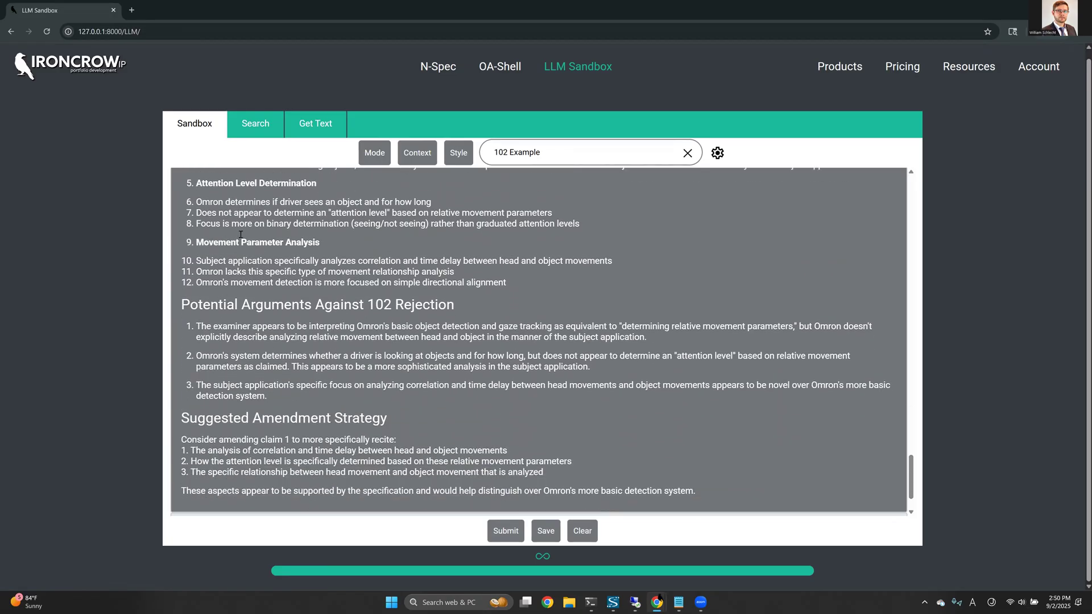
{"action": "scroll", "coordinate": [199, 244], "scroll_direction": "down", "scroll_amount": 1}
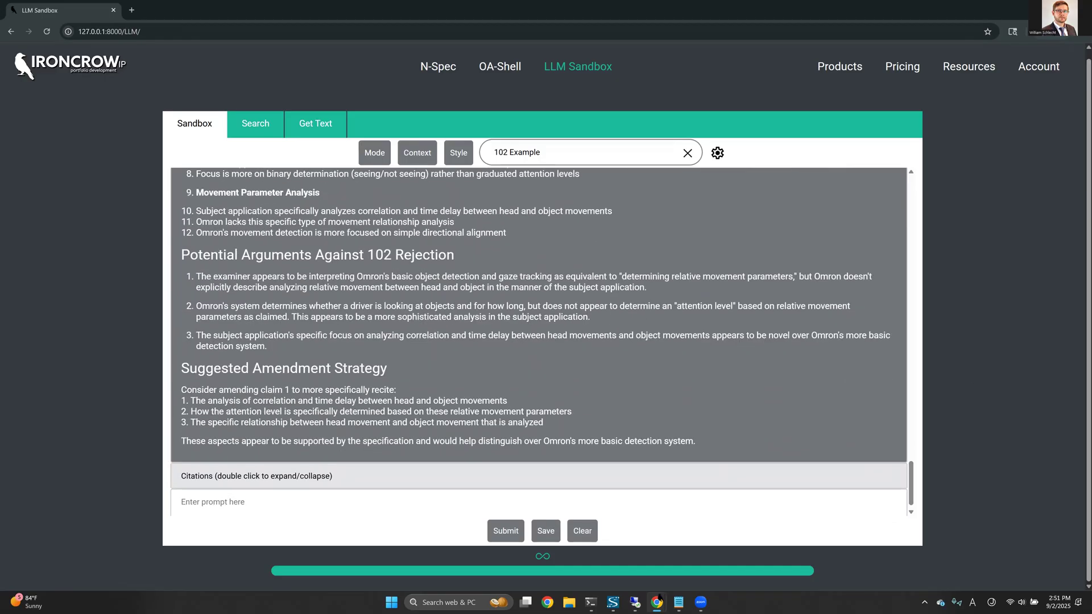
Enter a prompt to re-review the originally filed application to bolster or adjust the arguments/amendments, and highlight the suggested correlation and time delay amendment.
{"action": "key", "text": "alt+Tab"}
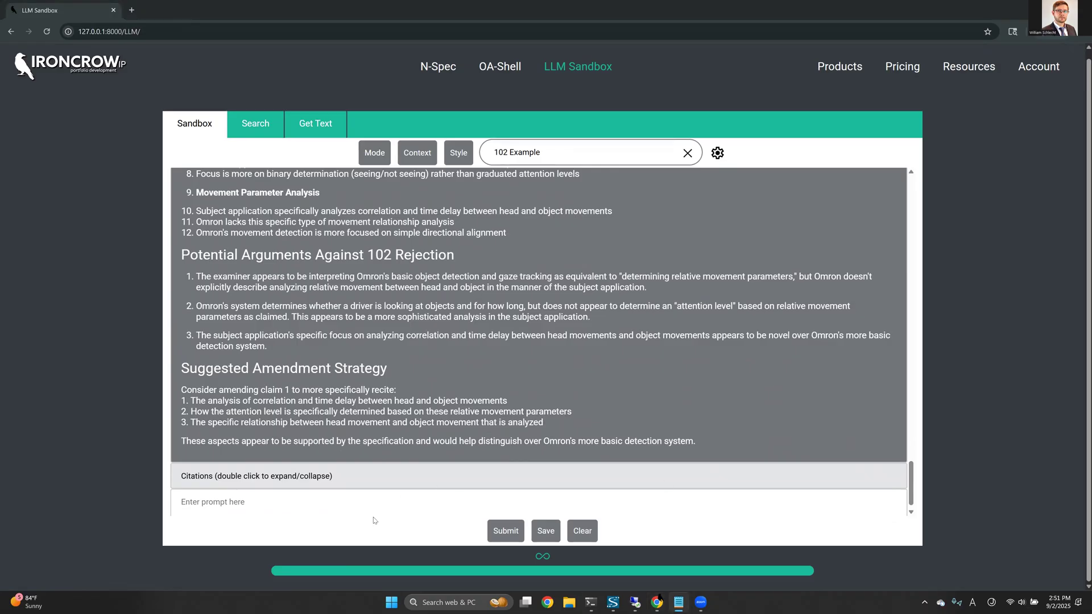
{"action": "left_click", "coordinate": [372, 501]}
{"action": "type", "text": "That's a good initial analysis, I would like you to review the originally filed patent application once more, to further bolster or adjust these potential arguments/amendments."}
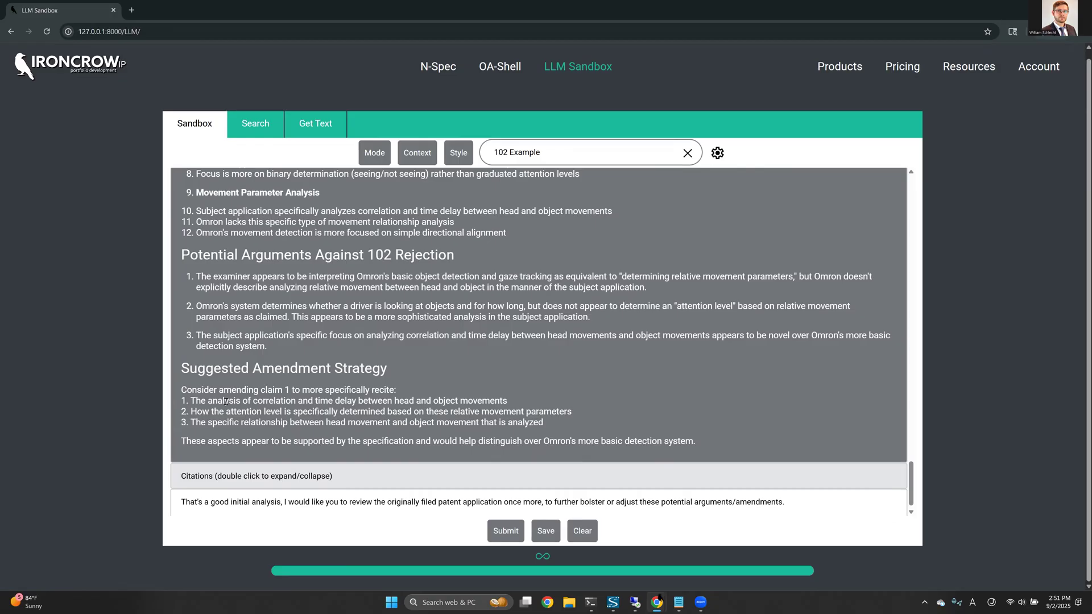
{"action": "double_click", "coordinate": [246, 401]}
{"action": "left_click_drag", "start_coordinate": [281, 401], "coordinate": [510, 403]}
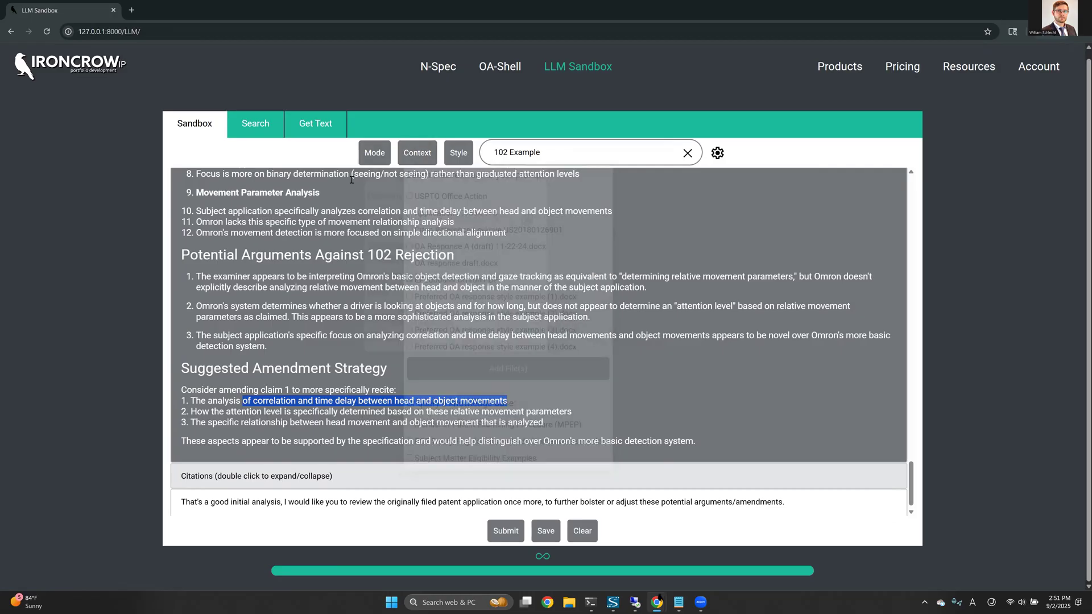
Replace the Omron reference with Application 17/594,115 as context and submit the prompt.
{"action": "mouse_move", "coordinate": [416, 153]}
{"action": "left_click", "coordinate": [426, 214]}
{"action": "left_click", "coordinate": [426, 279]}
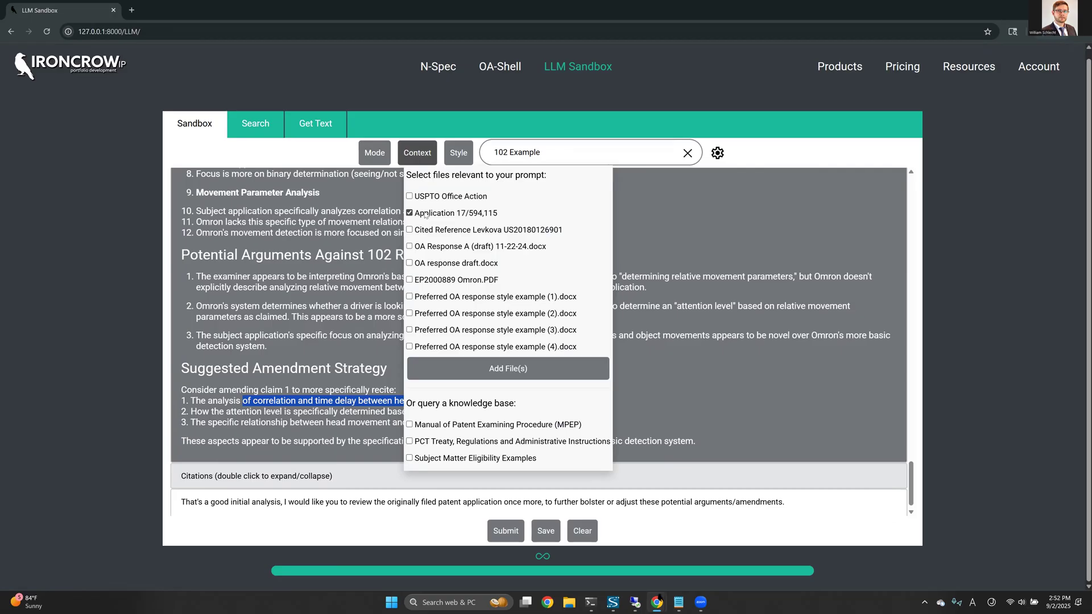
{"action": "left_click", "coordinate": [505, 532]}
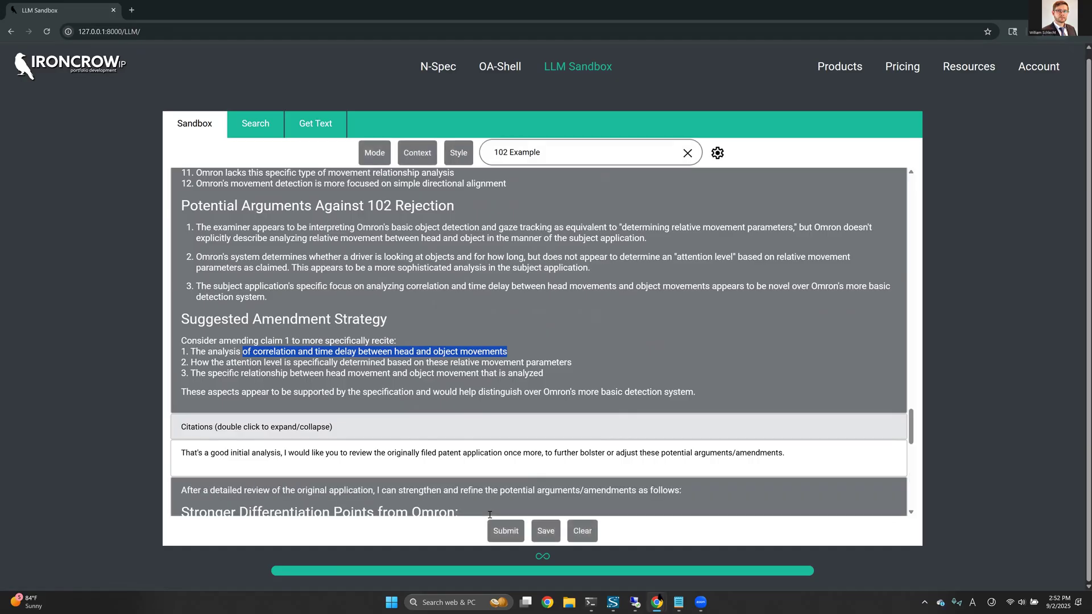
Review the refined differentiation points from Omron and the suggested amendment strategies, highlighting the supporting paragraphs [0067]-[0073].
{"action": "scroll", "coordinate": [374, 404], "scroll_direction": "down", "scroll_amount": 3}
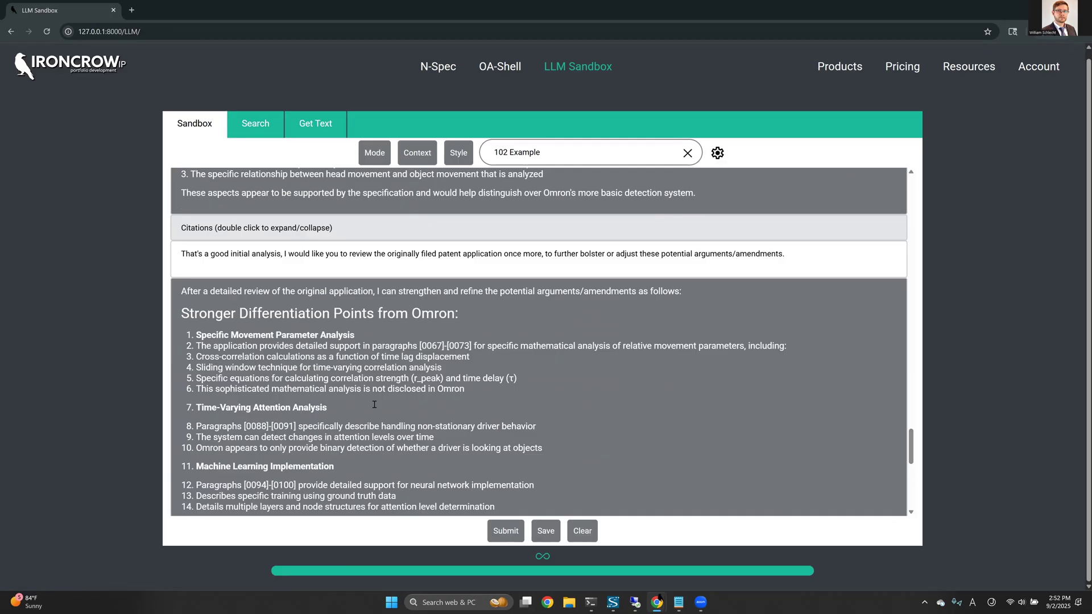
{"action": "scroll", "coordinate": [374, 405], "scroll_direction": "down", "scroll_amount": 2}
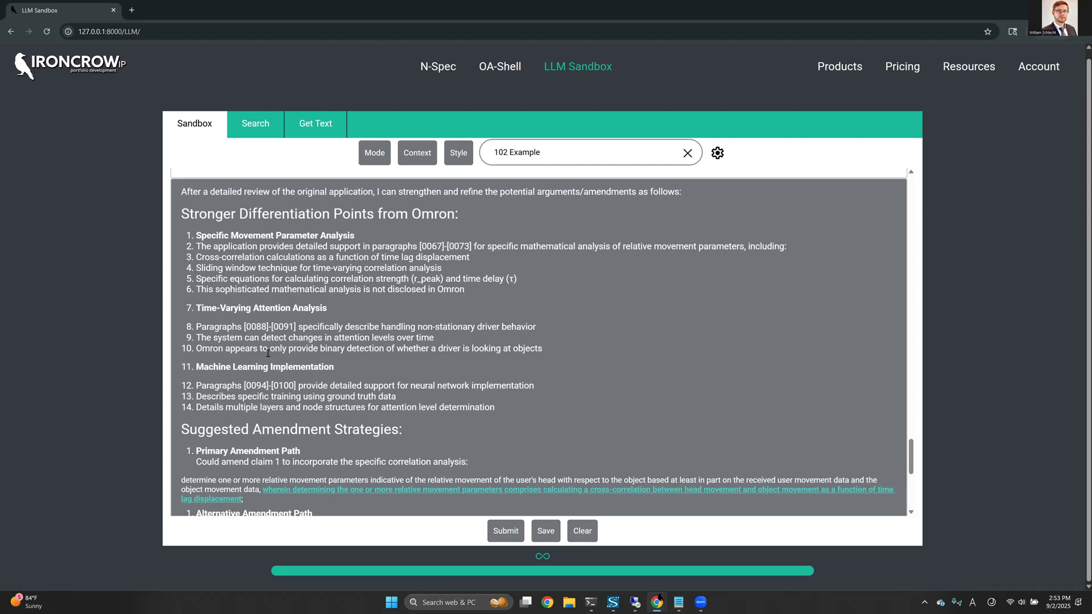
{"action": "scroll", "coordinate": [276, 344], "scroll_direction": "down", "scroll_amount": 2}
{"action": "scroll", "coordinate": [284, 342], "scroll_direction": "up", "scroll_amount": 2}
{"action": "scroll", "coordinate": [293, 341], "scroll_direction": "down", "scroll_amount": 1}
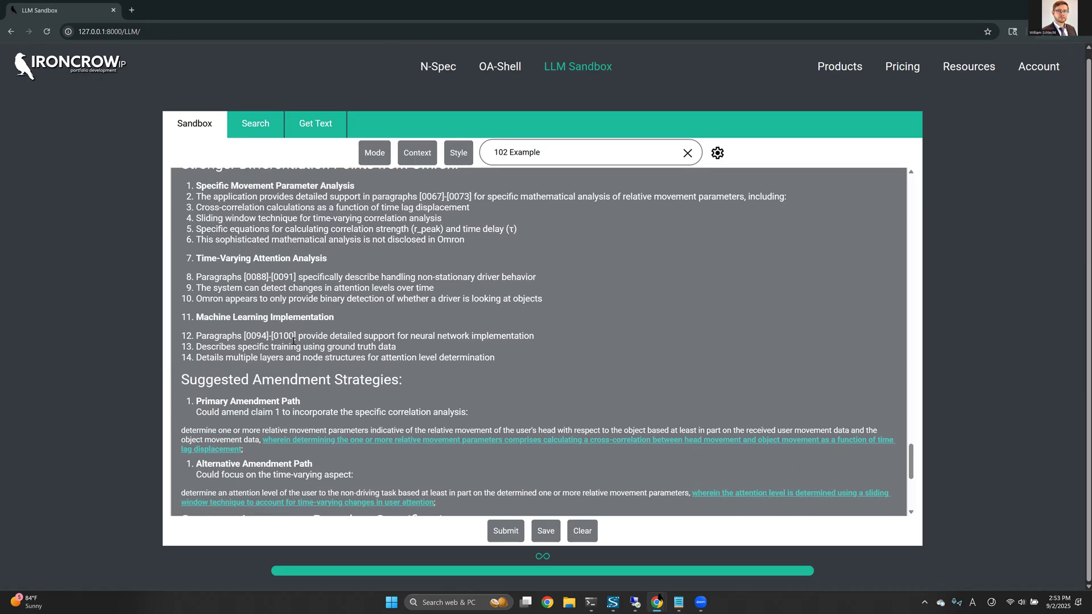
{"action": "scroll", "coordinate": [203, 240], "scroll_direction": "up", "scroll_amount": 1}
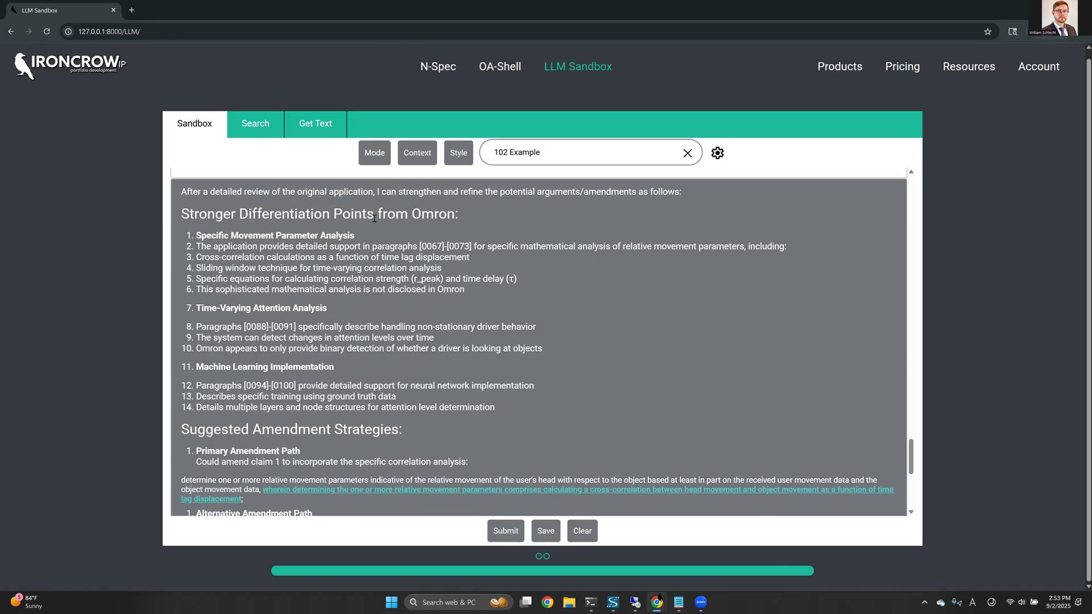
{"action": "scroll", "coordinate": [233, 191], "scroll_direction": "down", "scroll_amount": 1}
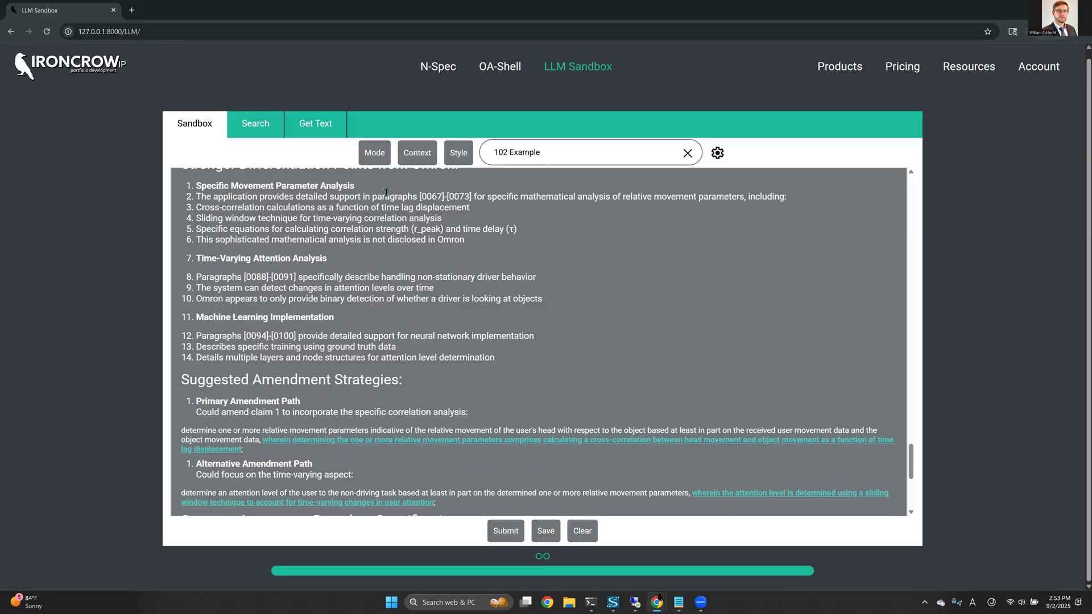
{"action": "left_click_drag", "start_coordinate": [419, 197], "coordinate": [475, 197]}
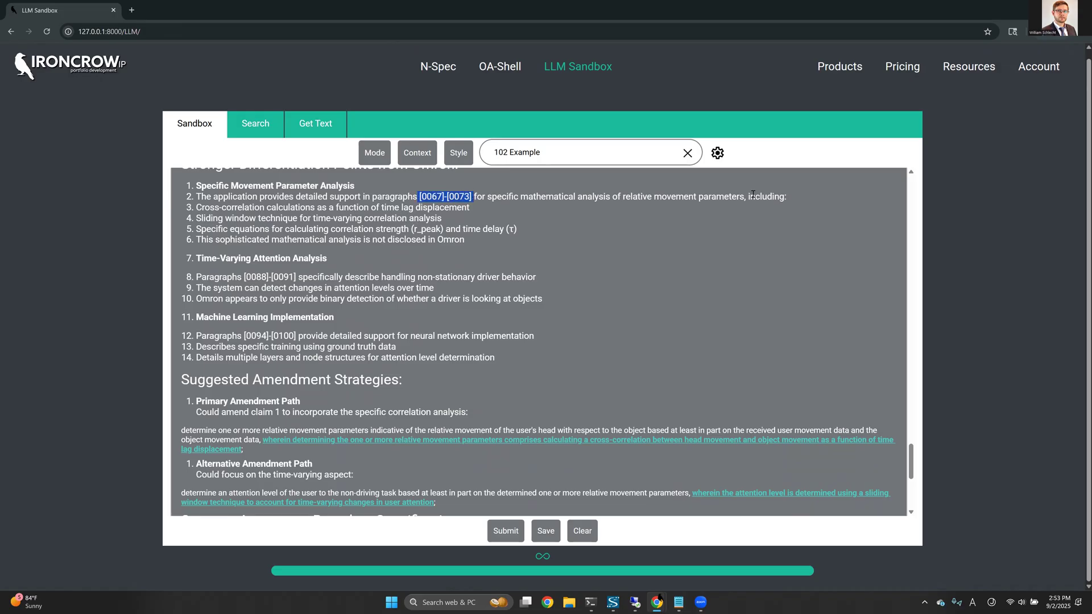
Review the time-varying attention and machine learning points, the primary and alternative amendment paths, and the stronger arguments based on the specification.
{"action": "scroll", "coordinate": [234, 252], "scroll_direction": "down", "scroll_amount": 1}
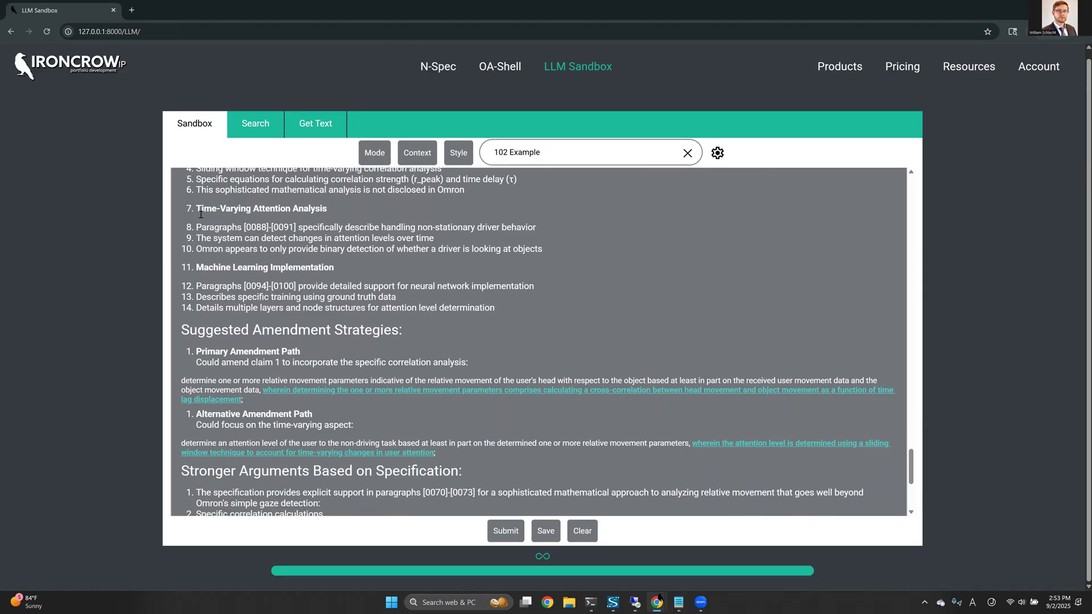
{"action": "scroll", "coordinate": [203, 236], "scroll_direction": "down", "scroll_amount": 2}
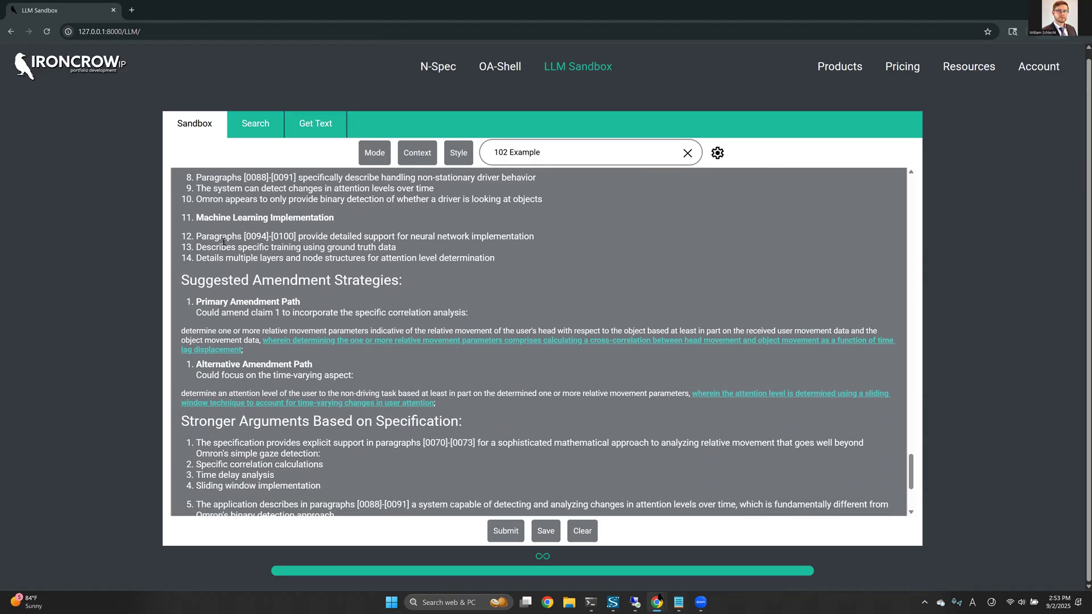
{"action": "scroll", "coordinate": [208, 233], "scroll_direction": "down", "scroll_amount": 1}
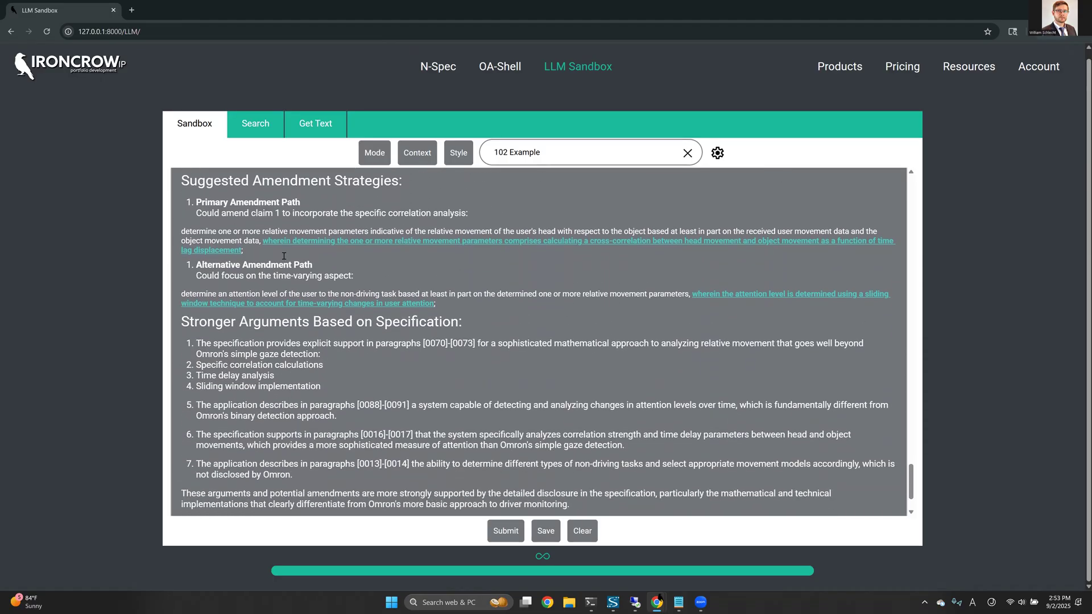
{"action": "scroll", "coordinate": [255, 235], "scroll_direction": "up", "scroll_amount": 2}
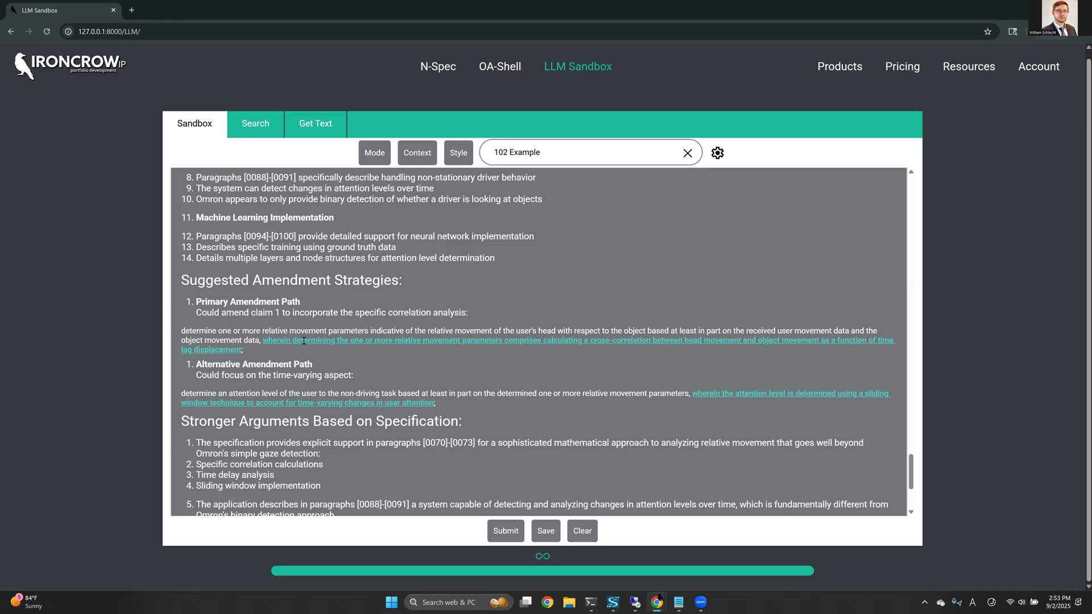
{"action": "scroll", "coordinate": [331, 347], "scroll_direction": "down", "scroll_amount": 1}
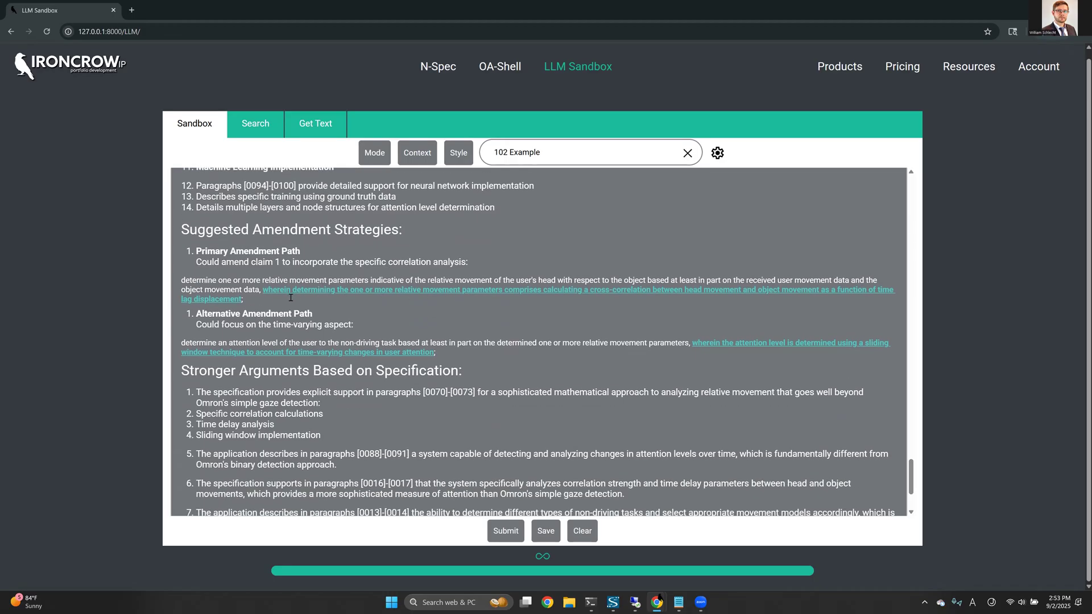
{"action": "scroll", "coordinate": [291, 296], "scroll_direction": "down", "scroll_amount": 3}
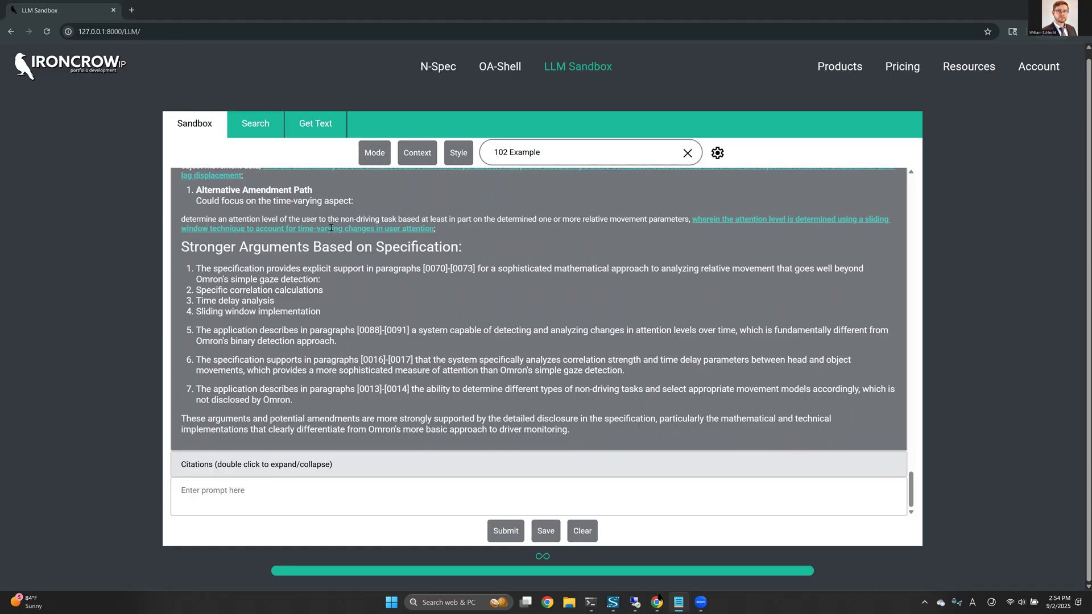
Submit a prompt to re-review Omron and further strengthen or refine the amendments/arguments, with EP2000889 Omron.PDF replacing Application 17/594,115 as context.
{"action": "left_click", "coordinate": [277, 502]}
{"action": "type", "text": "That's great, now I want you to review the Omron reference once more, keeping your proposed arguments and amendments in mind. Based on the provided Omron reference, can you further strengthen or refine any of your amendments/arguments?"}
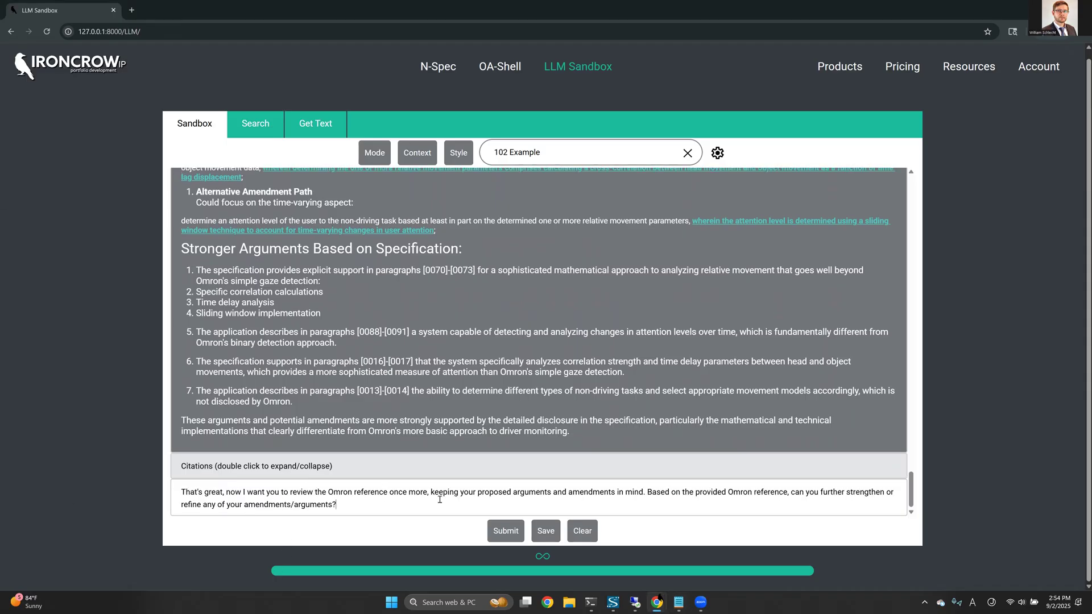
{"action": "left_click", "coordinate": [417, 154]}
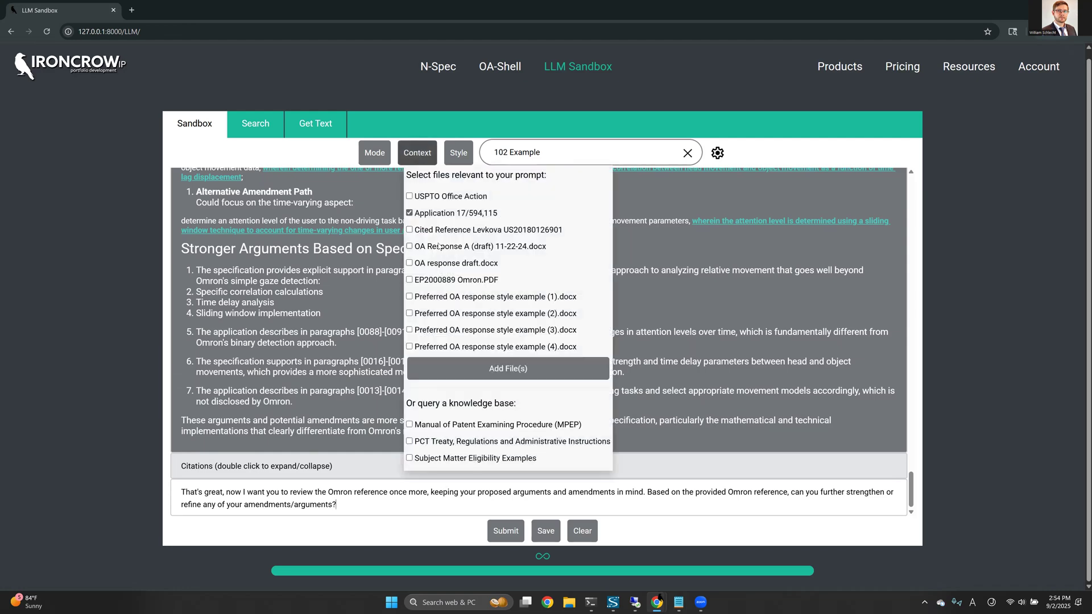
{"action": "left_click", "coordinate": [439, 278]}
{"action": "left_click", "coordinate": [438, 213]}
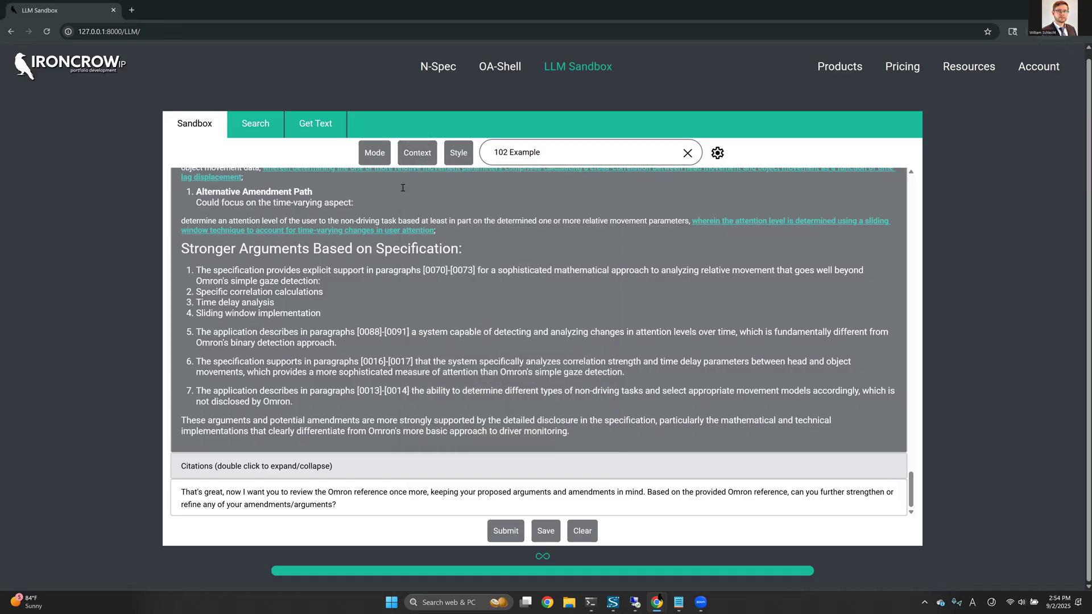
{"action": "mouse_move", "coordinate": [428, 162]}
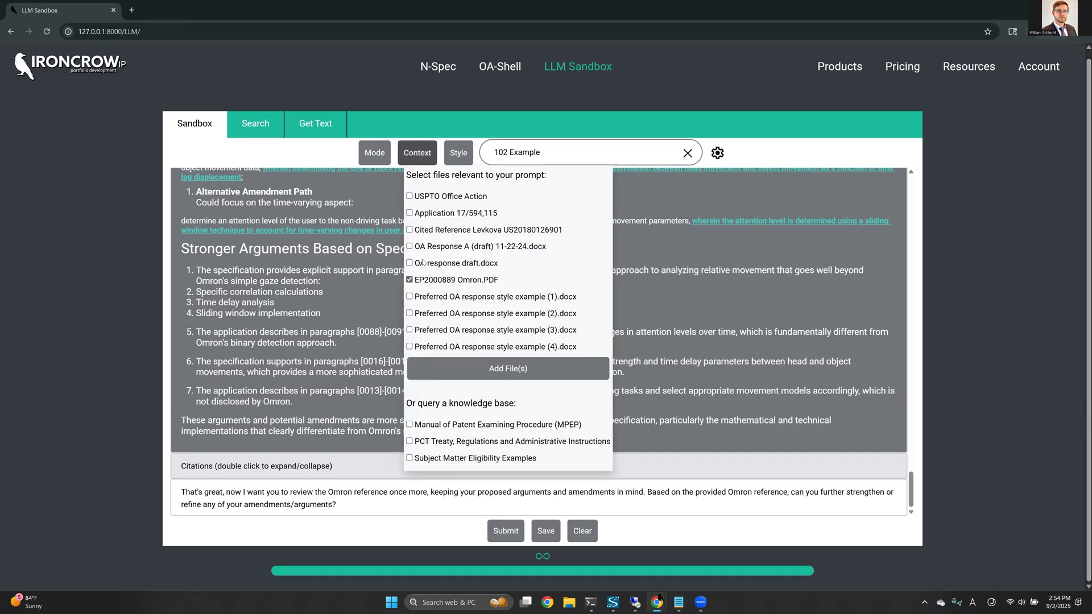
{"action": "left_click", "coordinate": [504, 533]}
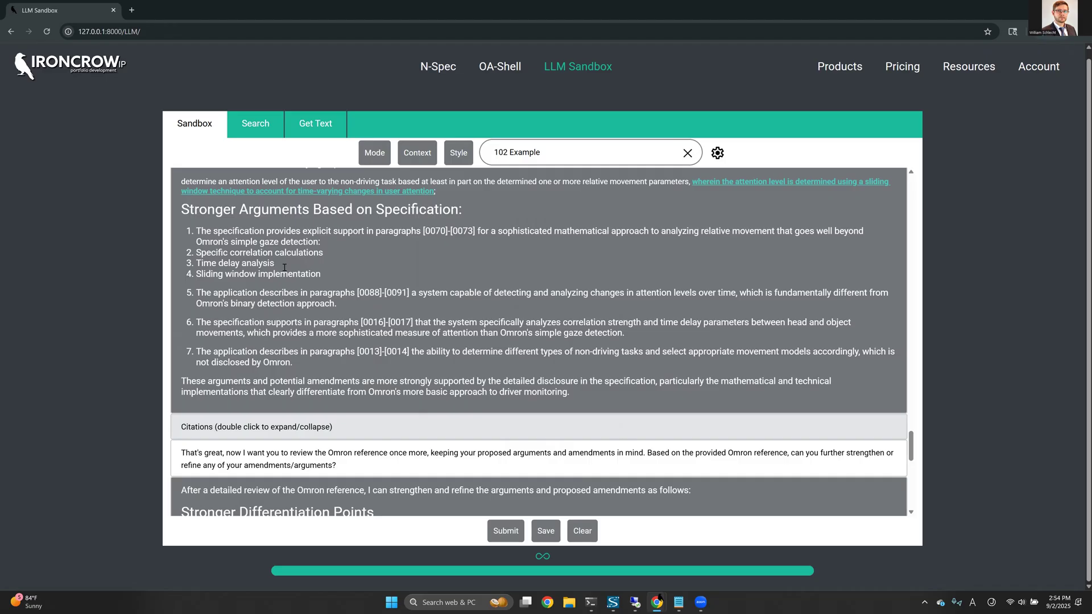
Review the response's stronger differentiation points, refined amendment strategy and stronger arguments against Omron.
{"action": "scroll", "coordinate": [285, 268], "scroll_direction": "down", "scroll_amount": 3}
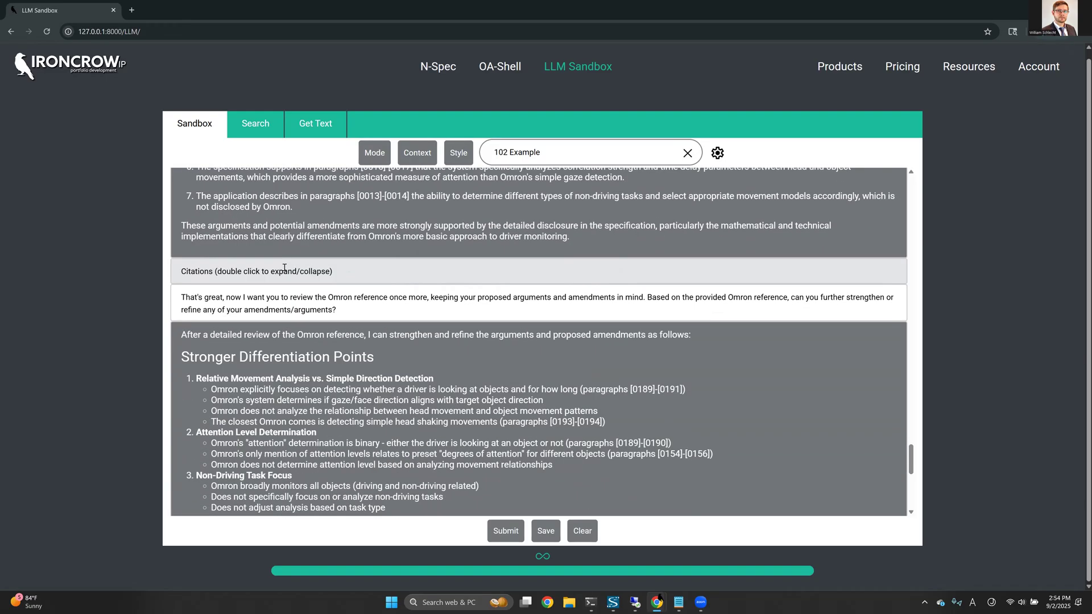
{"action": "scroll", "coordinate": [285, 268], "scroll_direction": "down", "scroll_amount": 1}
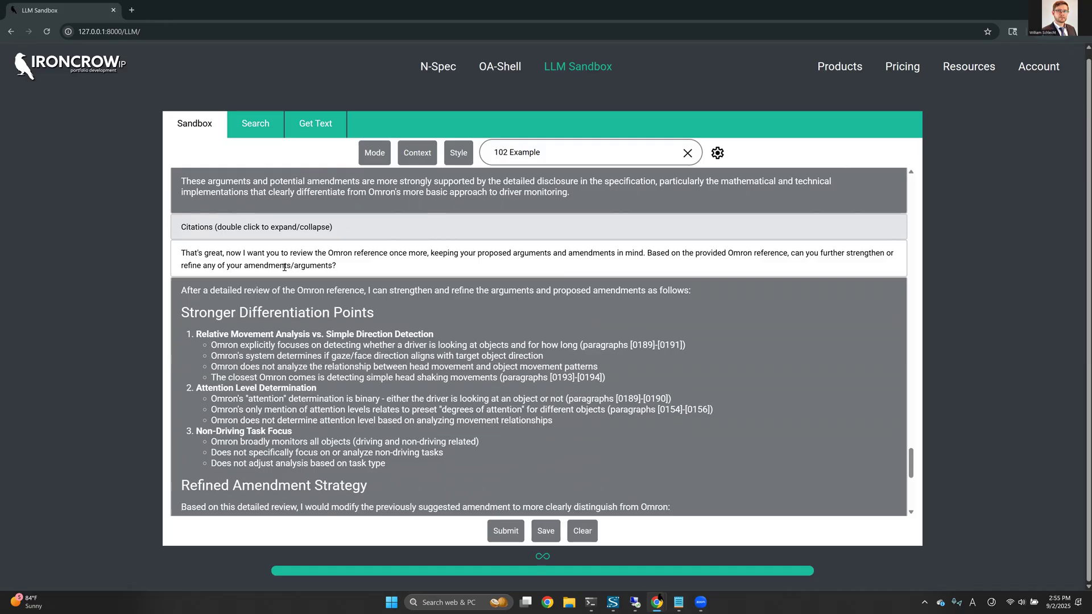
{"action": "scroll", "coordinate": [285, 268], "scroll_direction": "down", "scroll_amount": 2}
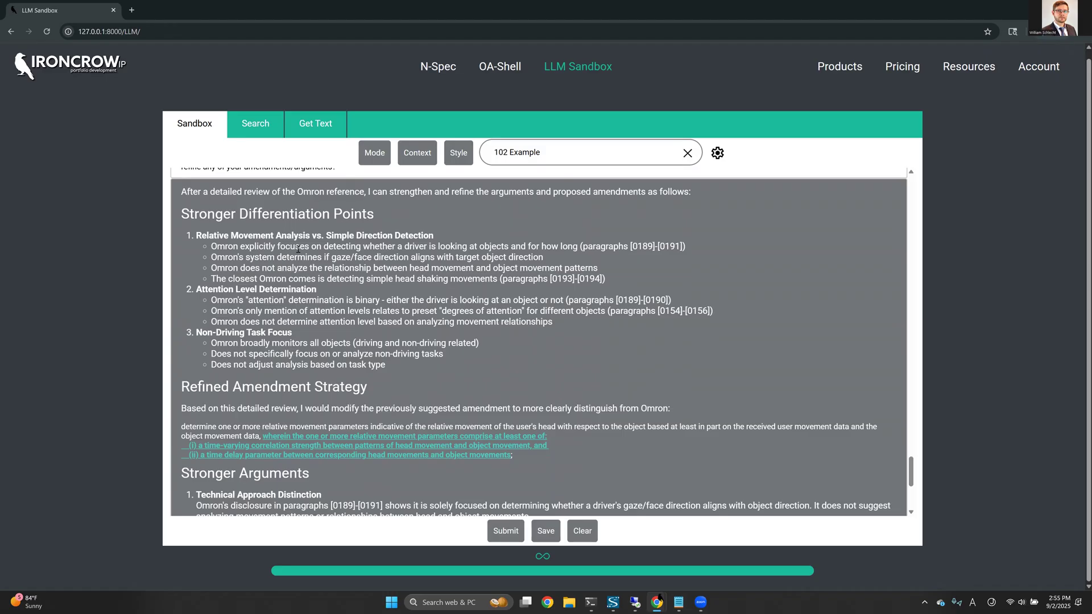
{"action": "scroll", "coordinate": [298, 249], "scroll_direction": "down", "scroll_amount": 1}
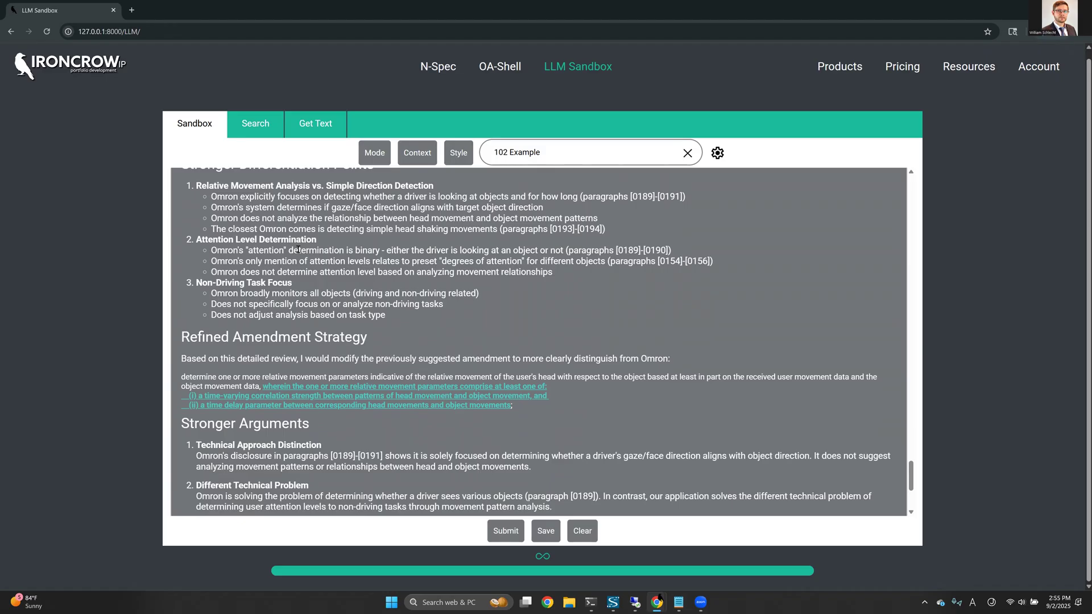
{"action": "scroll", "coordinate": [298, 250], "scroll_direction": "down", "scroll_amount": 4}
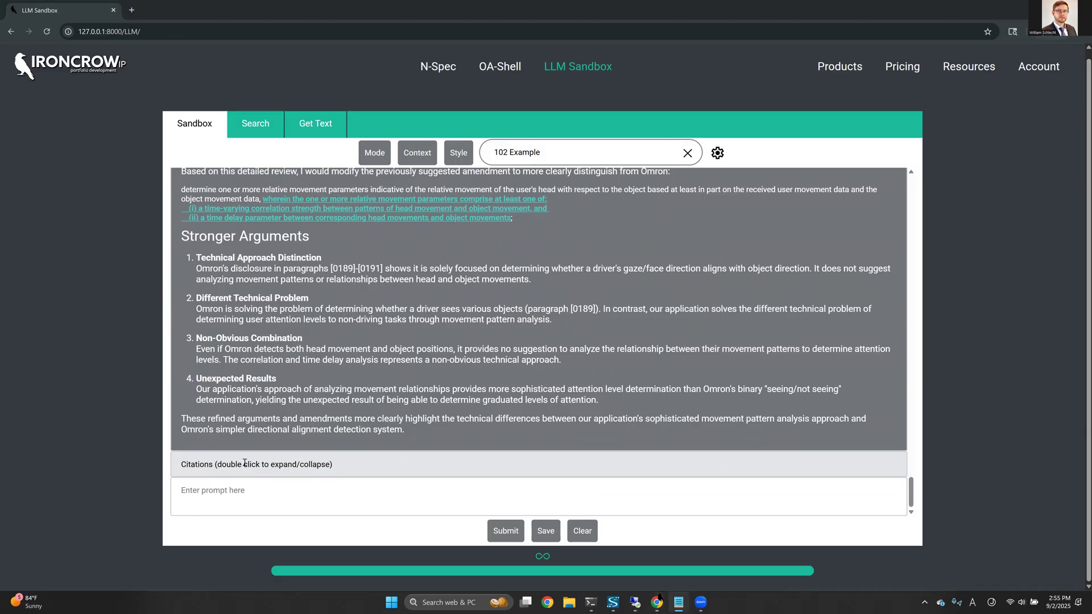
Submit a prompt to select the strongest arguments/amendments retaining the broadest claim scope, with the USPTO Office Action, Application 17/594,115 and EP2000889 Omron.PDF as context.
{"action": "left_click", "coordinate": [251, 487]}
{"action": "type", "text": "That's great, now I would like you to select the strongest arguments/amendments, which retain the broadest claim scope possible while ensuring a reasonable probability of overcoming the current 102 rejections, based on our entire conversation above. If you require any additional information to finalize your arguments/amendments, please let me know."}
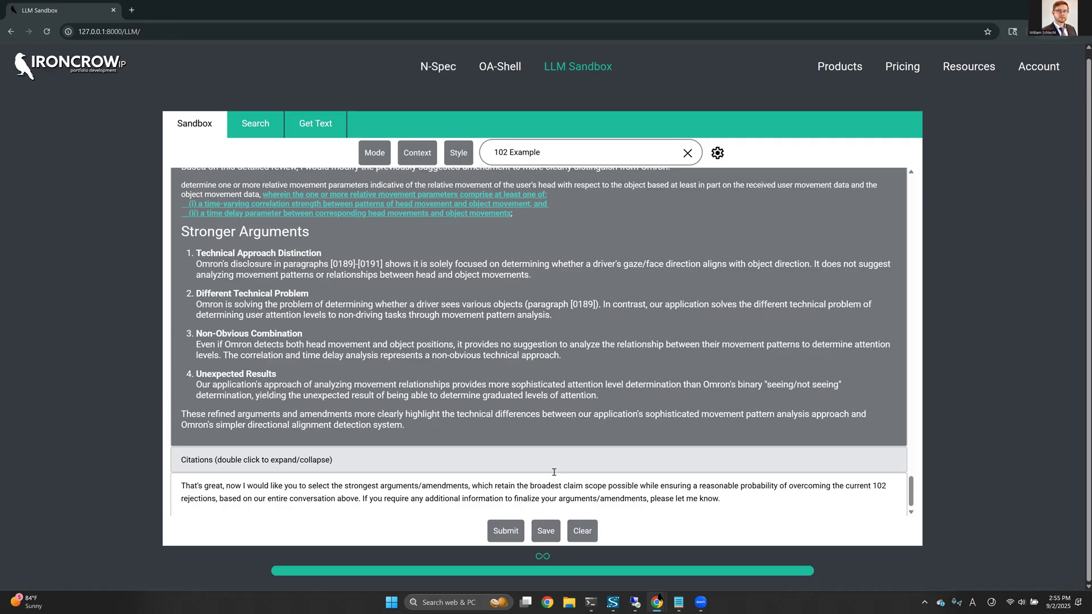
{"action": "left_click", "coordinate": [372, 153]}
{"action": "left_click", "coordinate": [417, 153]}
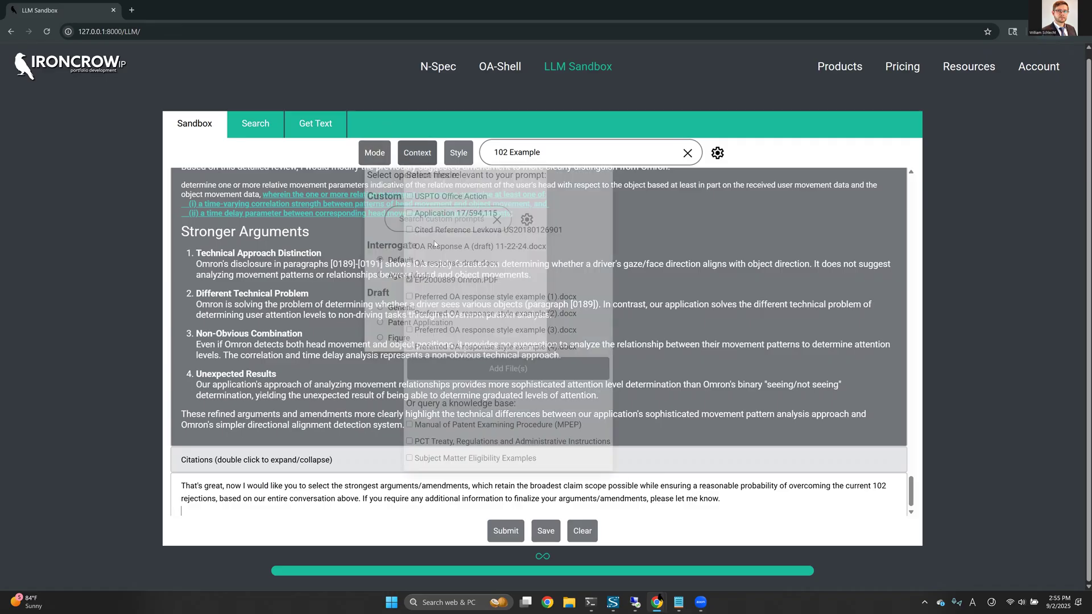
{"action": "left_click", "coordinate": [437, 278]}
{"action": "left_click", "coordinate": [433, 214]}
{"action": "left_click", "coordinate": [431, 198]}
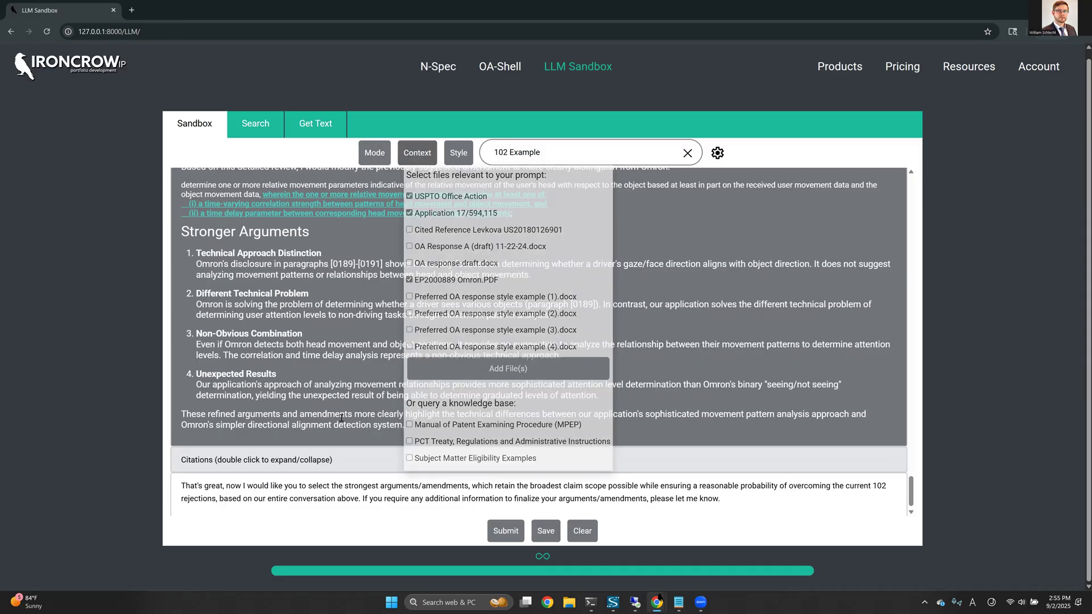
{"action": "left_click", "coordinate": [492, 532]}
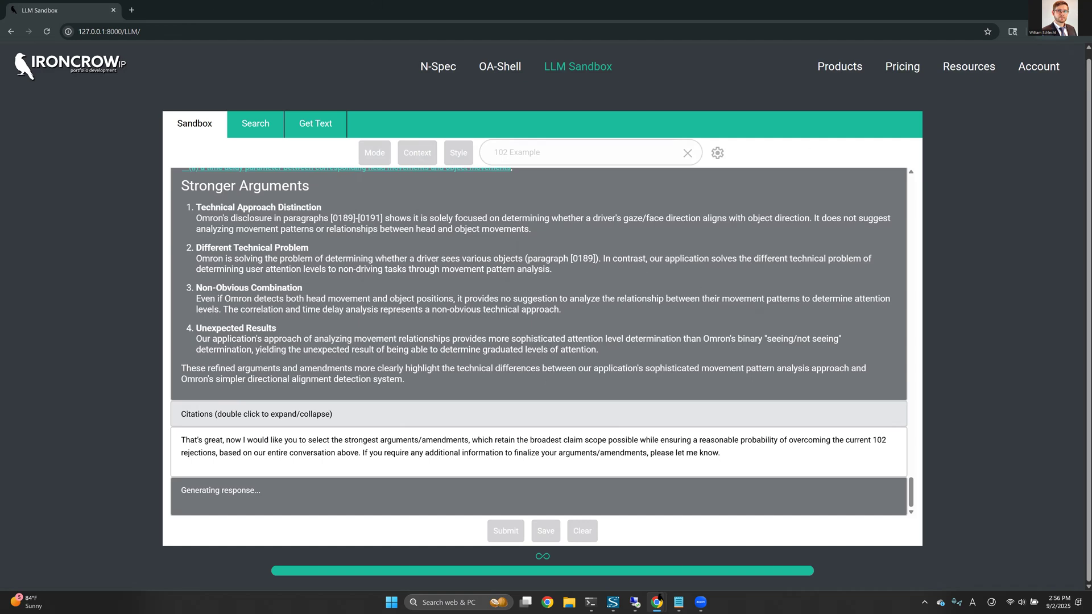
Examine the recommended amendment to claim 1 and the primary arguments, comparing them with the previous response's stronger arguments.
{"action": "key", "text": "alt+Tab"}
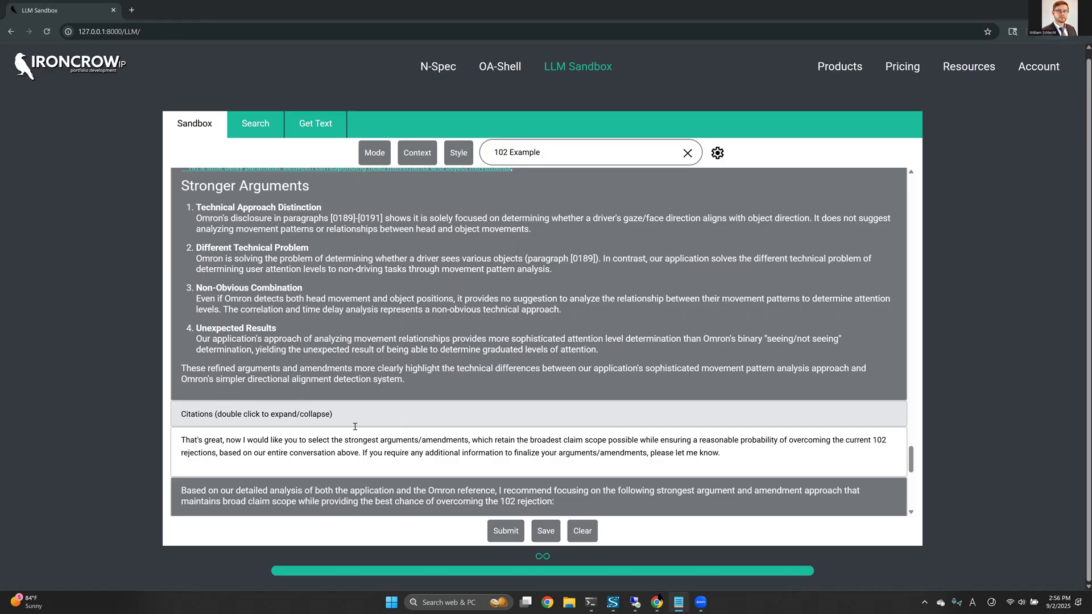
{"action": "scroll", "coordinate": [355, 426], "scroll_direction": "down", "scroll_amount": 1}
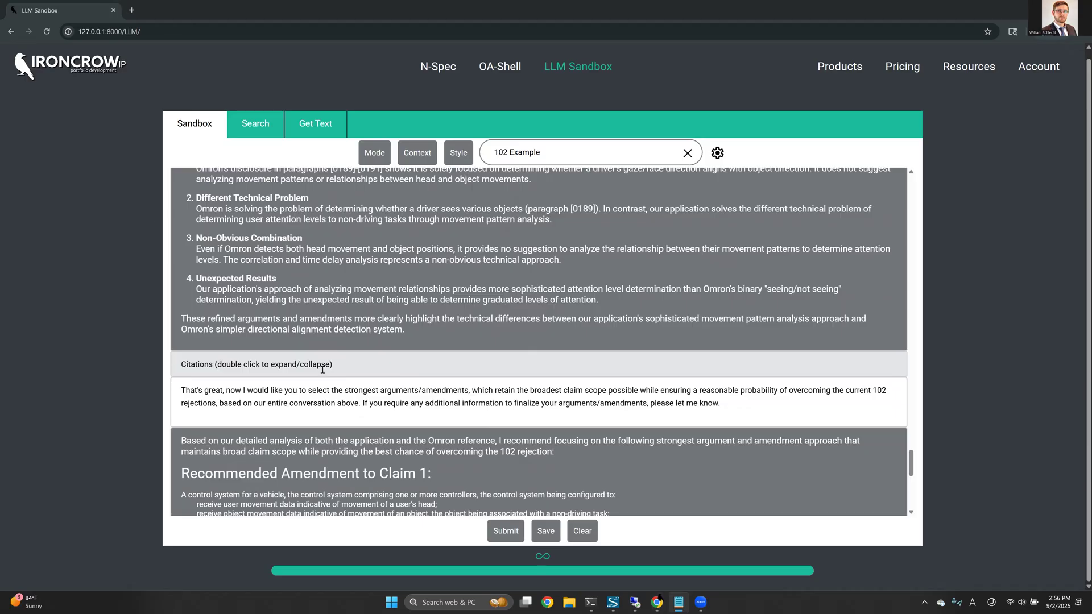
{"action": "scroll", "coordinate": [317, 381], "scroll_direction": "up", "scroll_amount": 4}
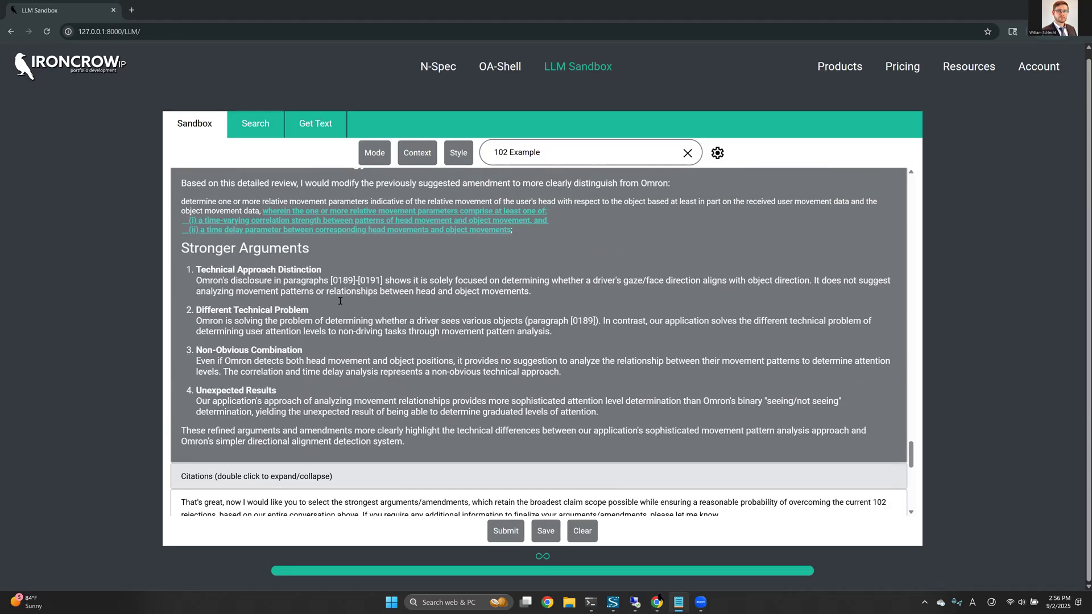
{"action": "scroll", "coordinate": [311, 299], "scroll_direction": "down", "scroll_amount": 4}
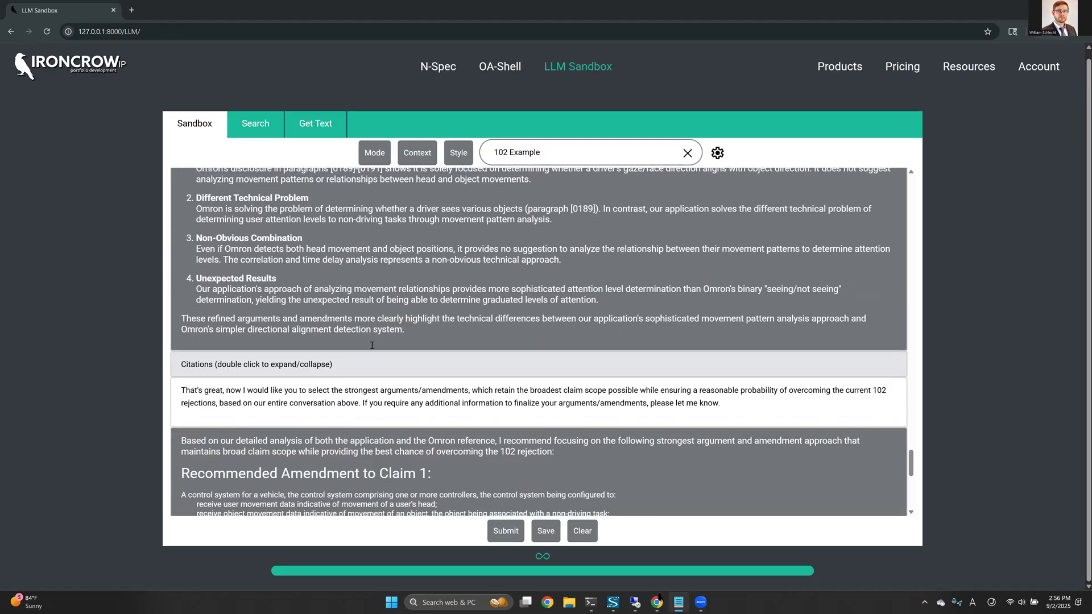
{"action": "scroll", "coordinate": [283, 417], "scroll_direction": "down", "scroll_amount": 4}
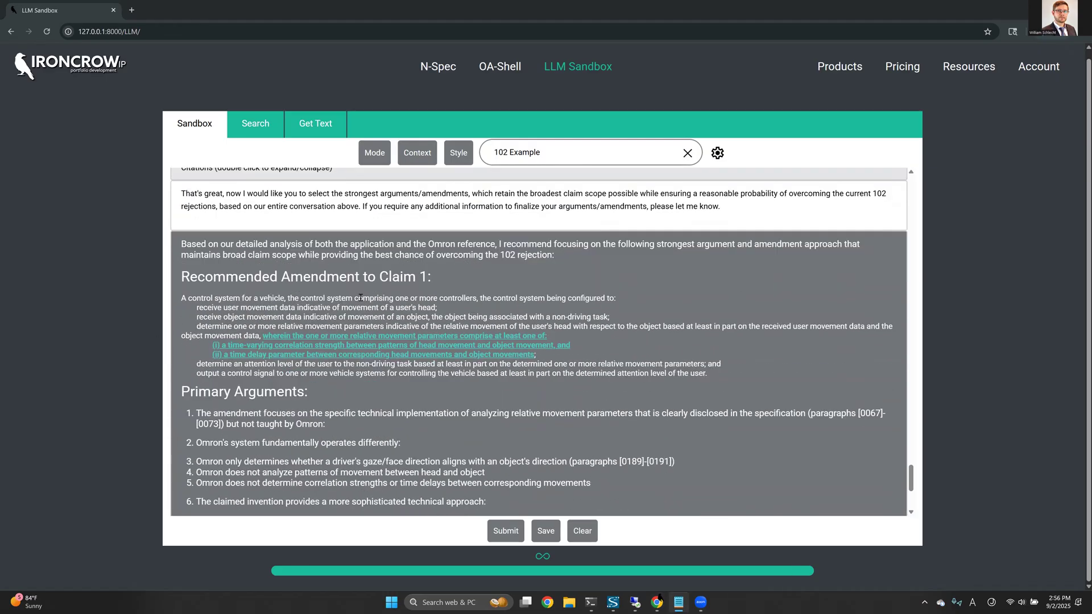
{"action": "scroll", "coordinate": [285, 244], "scroll_direction": "down", "scroll_amount": 2}
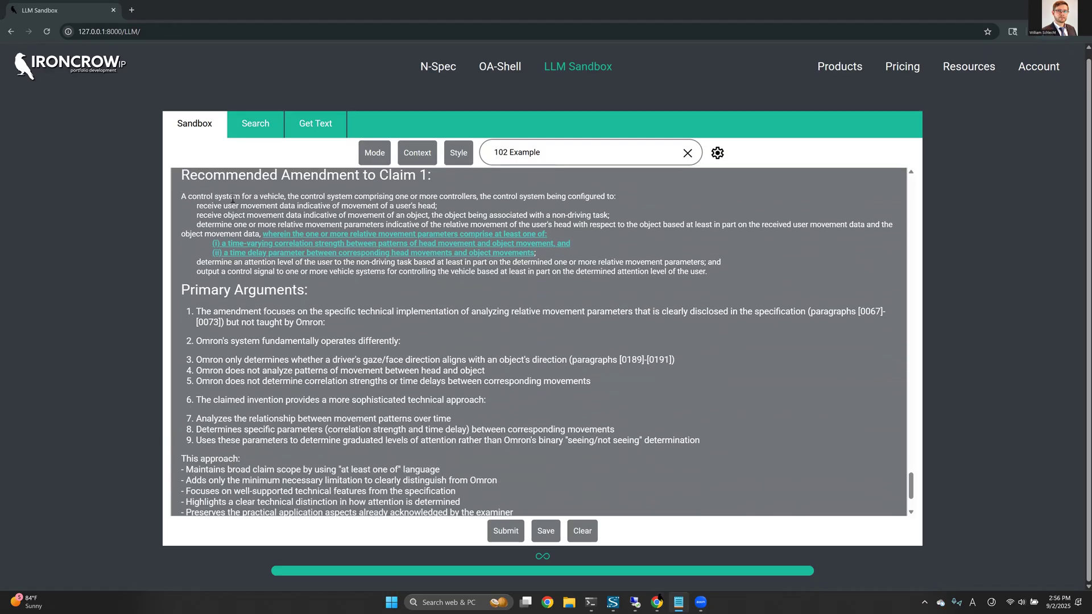
{"action": "scroll", "coordinate": [222, 226], "scroll_direction": "up", "scroll_amount": 1}
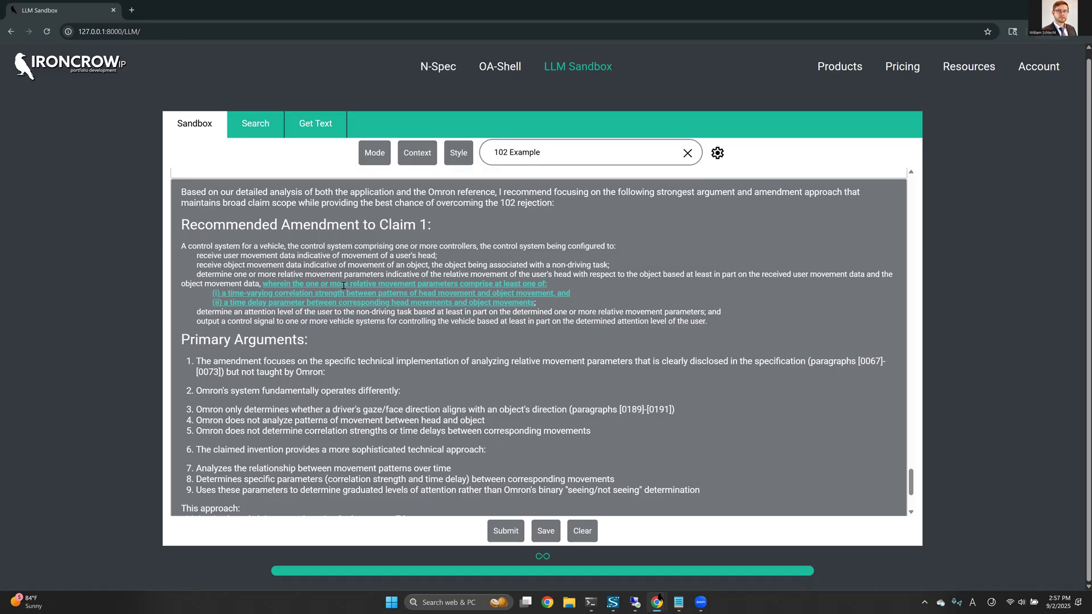
{"action": "scroll", "coordinate": [321, 291], "scroll_direction": "down", "scroll_amount": 1}
{"action": "scroll", "coordinate": [316, 288], "scroll_direction": "up", "scroll_amount": 1}
{"action": "scroll", "coordinate": [314, 286], "scroll_direction": "down", "scroll_amount": 3}
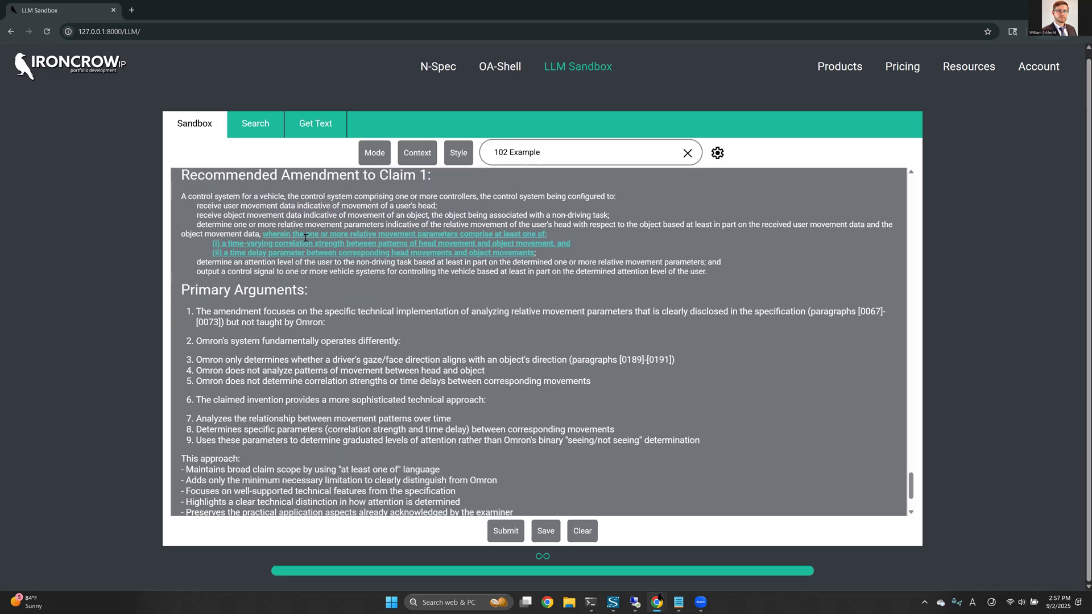
Enter a prompt to respond to the 102 rejection of claim 1 with the suggested amendment, matching the structure and writing style of the example Office Action responses.
{"action": "left_click", "coordinate": [259, 496]}
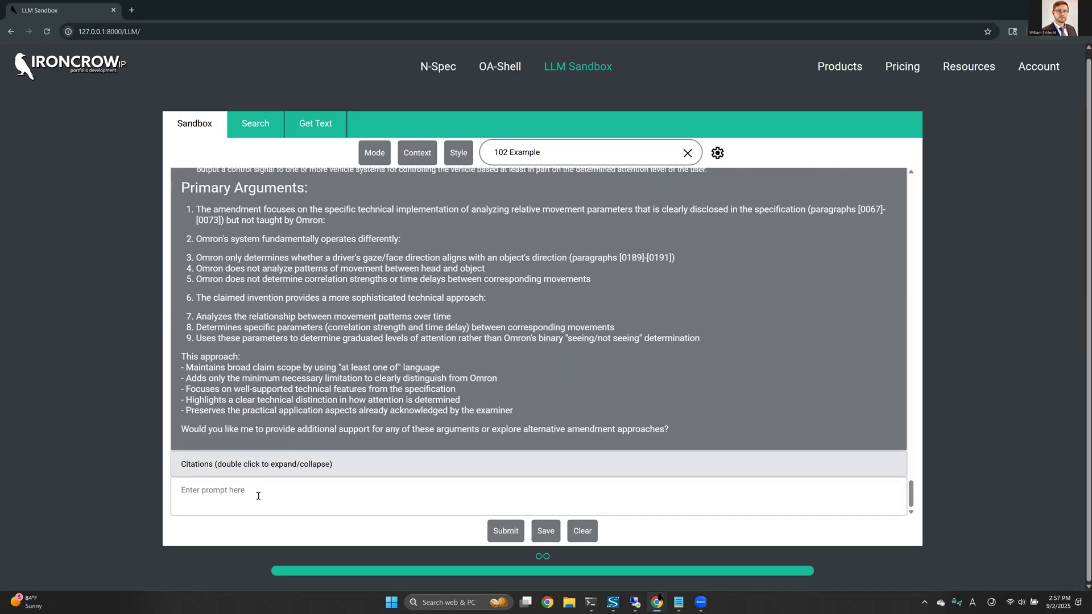
{"action": "type", "text": "That looks great. Now, I would like you to use this approach to respond to the 102 rejection, particularly of claim 1, noting that we have made your suggested amendment. Please format your response to match the structure and writing style of the provided example Office Action responses."}
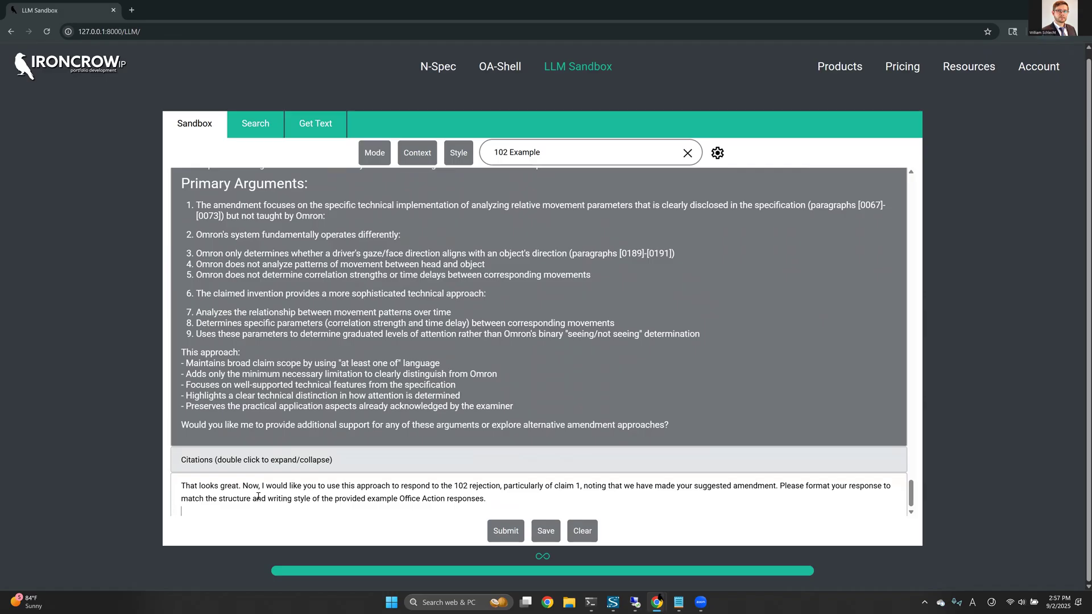
{"action": "key", "text": "BackSpace"}
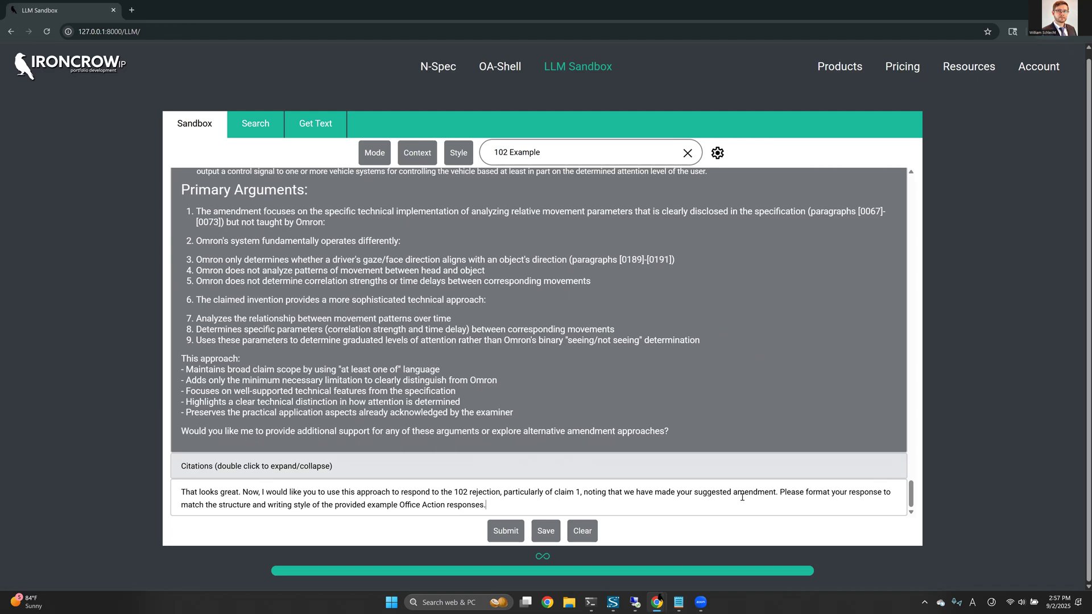
{"action": "scroll", "coordinate": [568, 364], "scroll_direction": "up", "scroll_amount": 2}
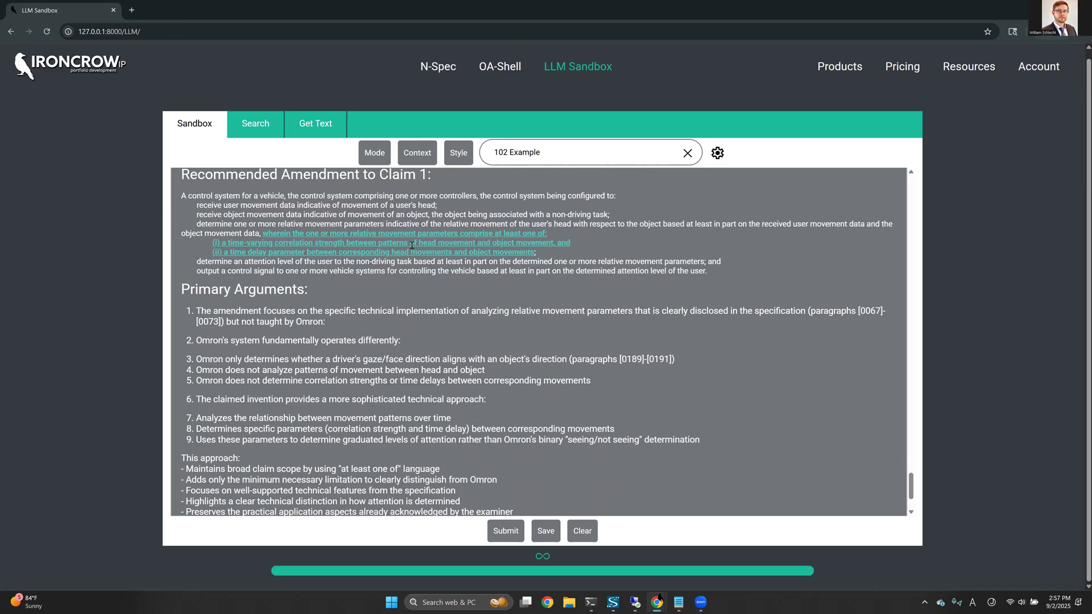
{"action": "scroll", "coordinate": [414, 253], "scroll_direction": "down", "scroll_amount": 2}
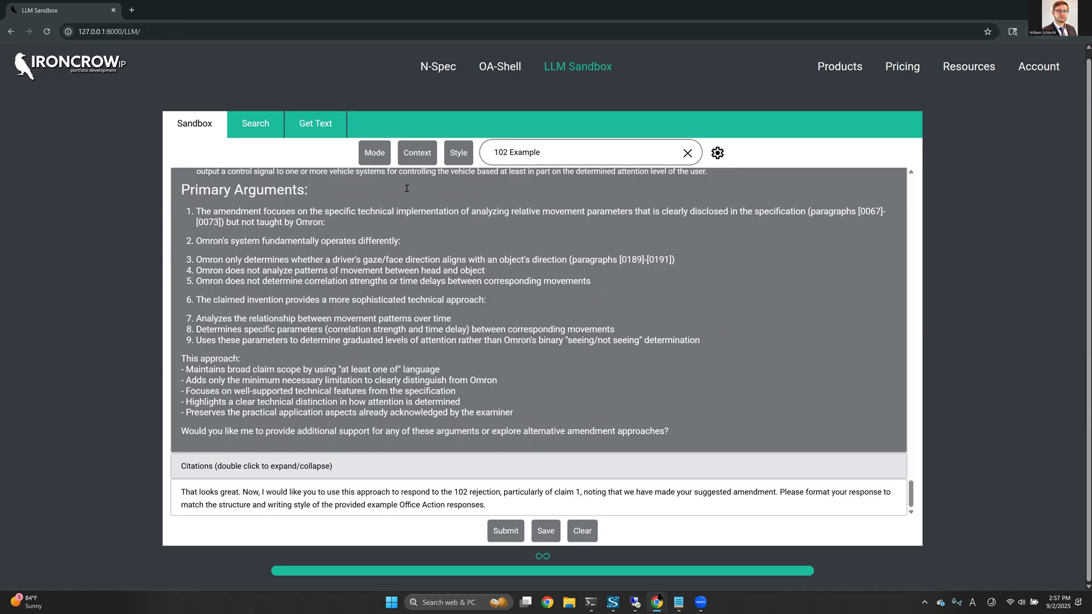
Set the prompt's context to only the four Preferred OA response style example documents, (1) through (4).
{"action": "left_click", "coordinate": [409, 154]}
{"action": "left_click", "coordinate": [418, 279]}
{"action": "left_click", "coordinate": [428, 297]}
{"action": "left_click", "coordinate": [429, 313]}
{"action": "left_click", "coordinate": [429, 329]}
{"action": "left_click", "coordinate": [429, 346]}
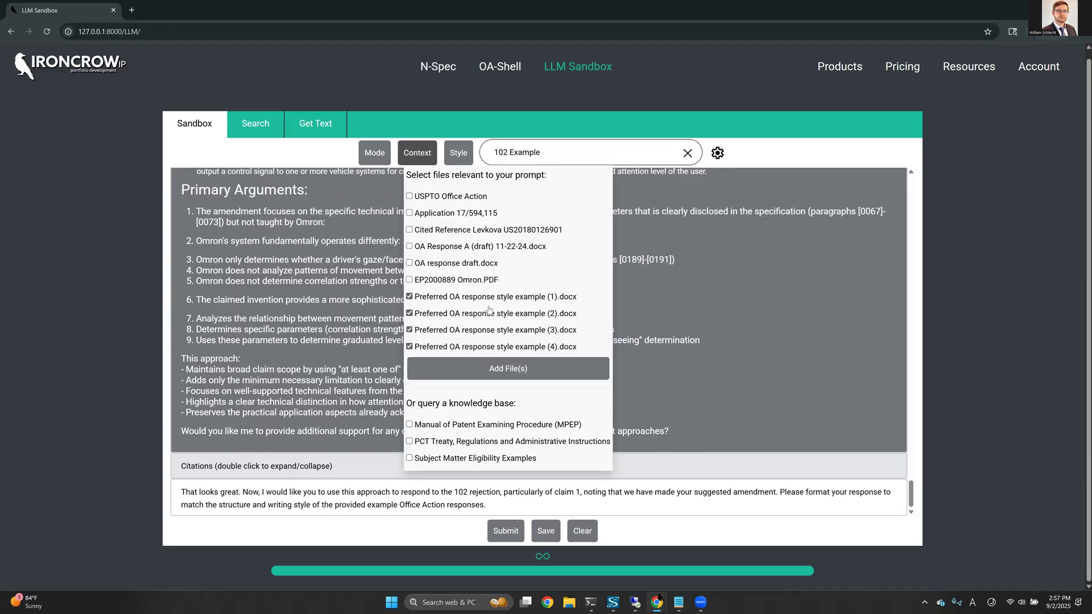
{"action": "scroll", "coordinate": [342, 256], "scroll_direction": "up", "scroll_amount": 5}
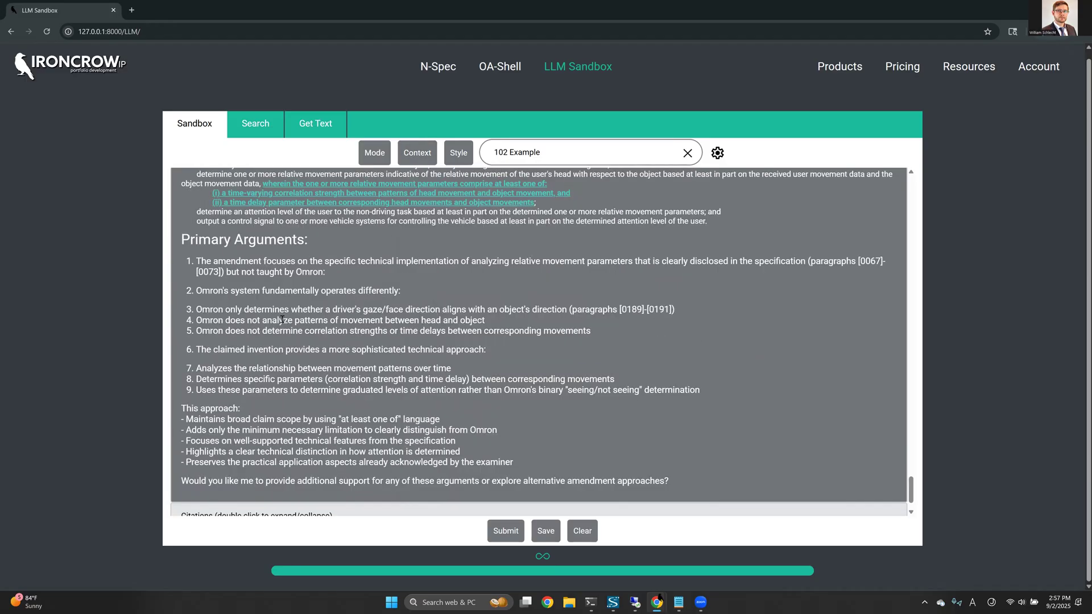
Submit the prompt for a 102 rejection response to claim 1 in the style of the example Office Action responses.
{"action": "scroll", "coordinate": [398, 199], "scroll_direction": "down", "scroll_amount": 4}
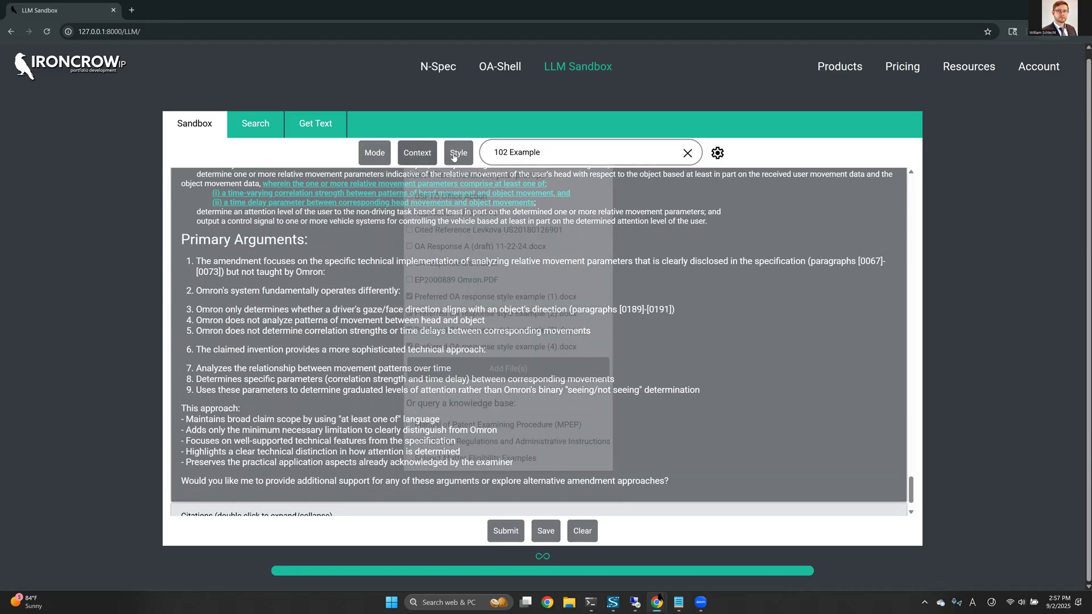
{"action": "mouse_move", "coordinate": [458, 160]}
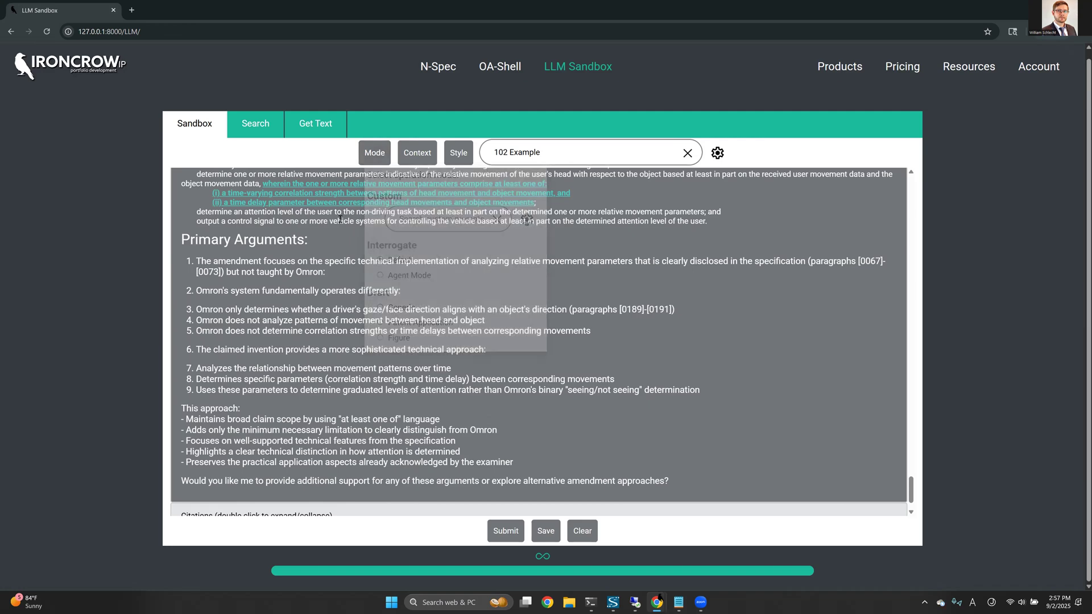
{"action": "scroll", "coordinate": [324, 259], "scroll_direction": "down", "scroll_amount": 1}
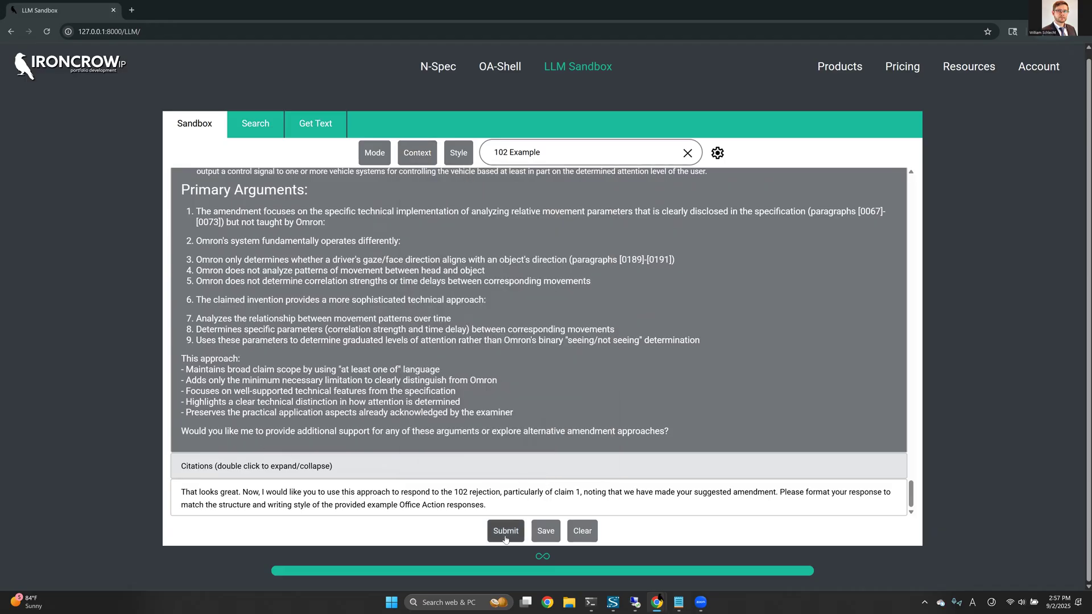
{"action": "left_click", "coordinate": [506, 532]}
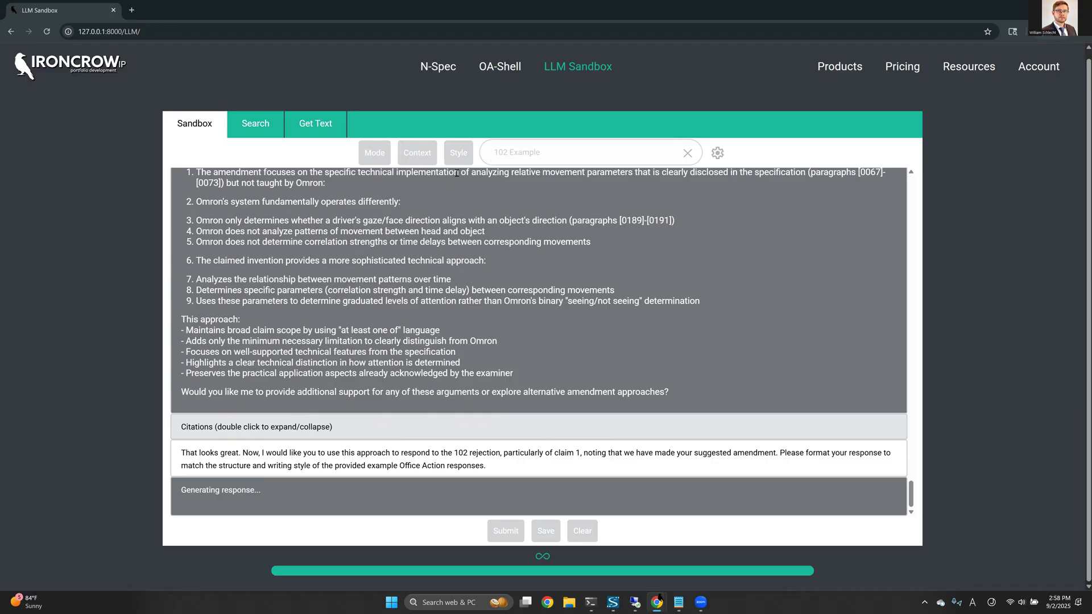
Review the recommended claim 1 amendment and primary arguments, and check which files are selected for context and style.
{"action": "scroll", "coordinate": [404, 263], "scroll_direction": "up", "scroll_amount": 3}
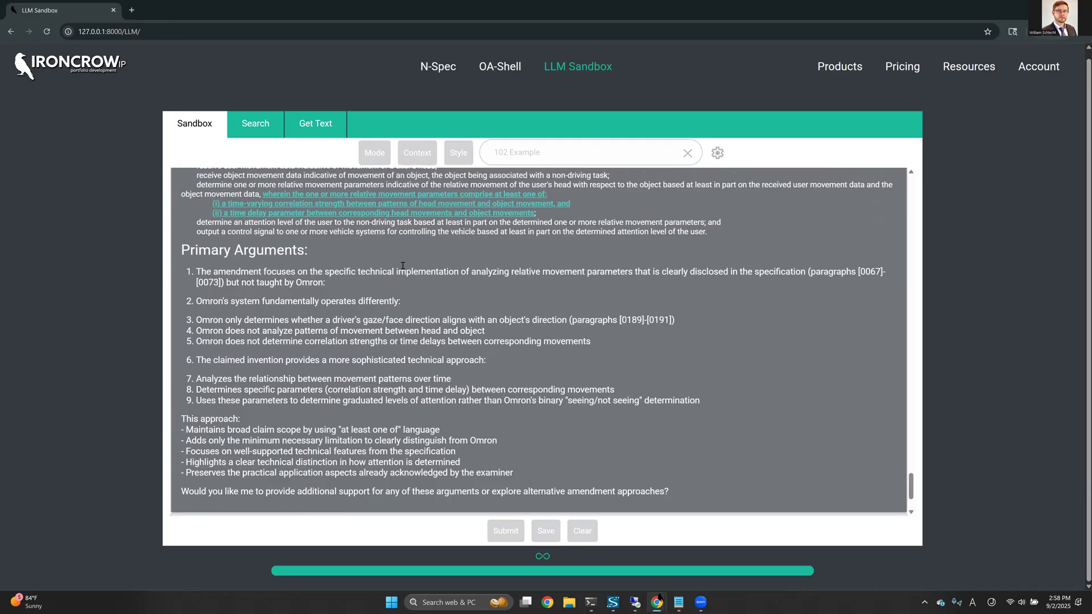
{"action": "scroll", "coordinate": [239, 202], "scroll_direction": "up", "scroll_amount": 1}
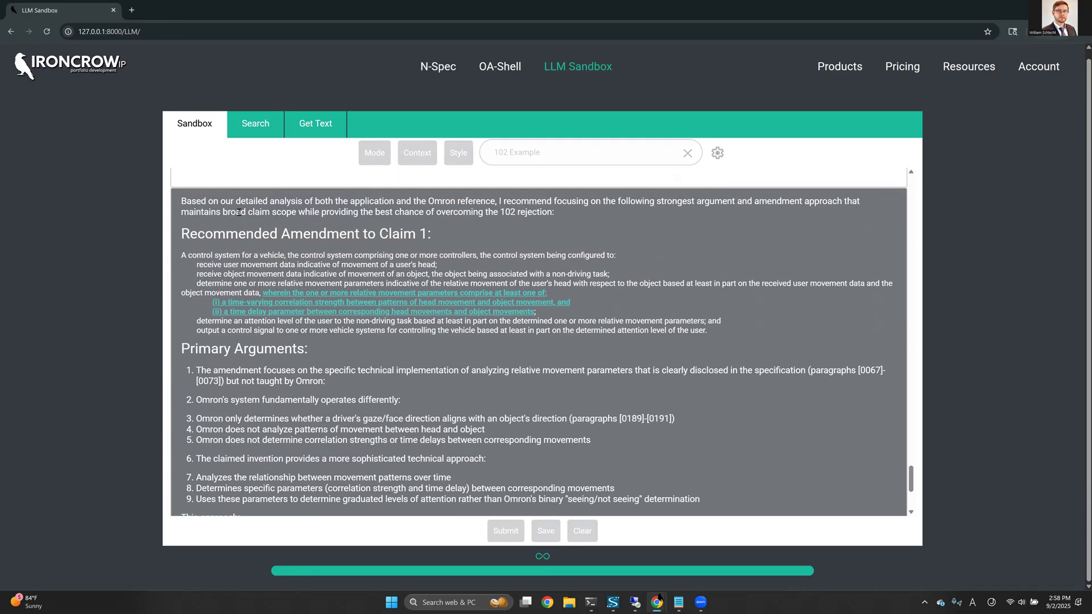
{"action": "scroll", "coordinate": [221, 189], "scroll_direction": "down", "scroll_amount": 1}
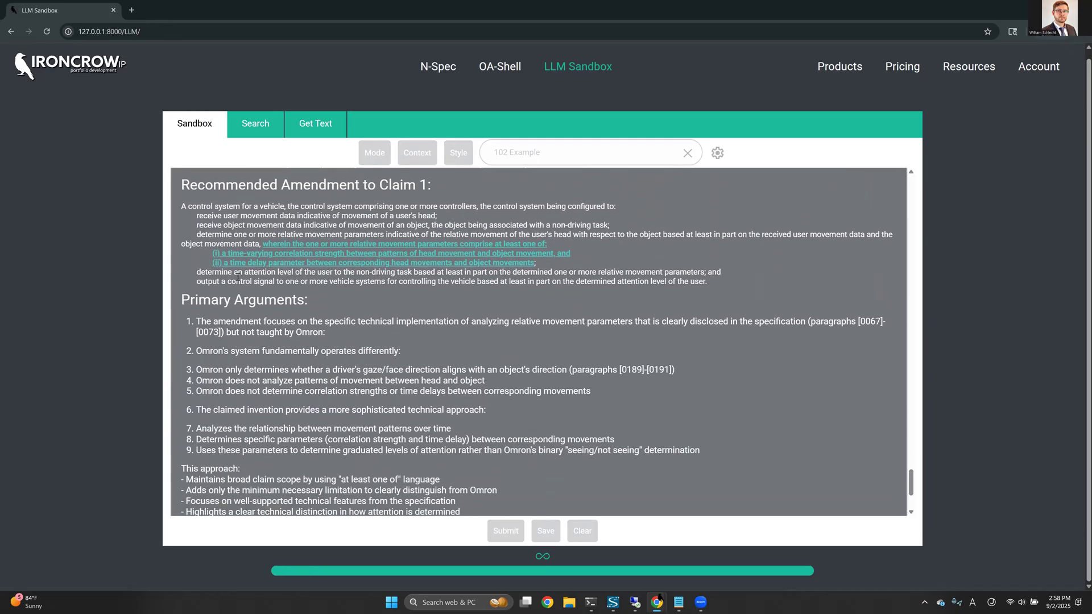
{"action": "scroll", "coordinate": [239, 277], "scroll_direction": "down", "scroll_amount": 1}
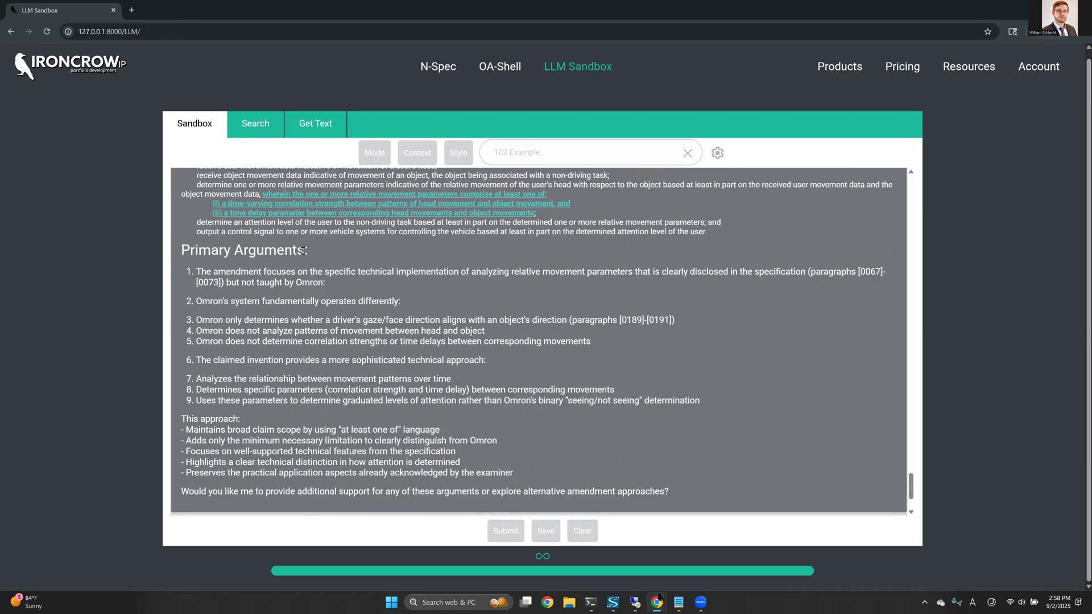
{"action": "scroll", "coordinate": [309, 250], "scroll_direction": "down", "scroll_amount": 1}
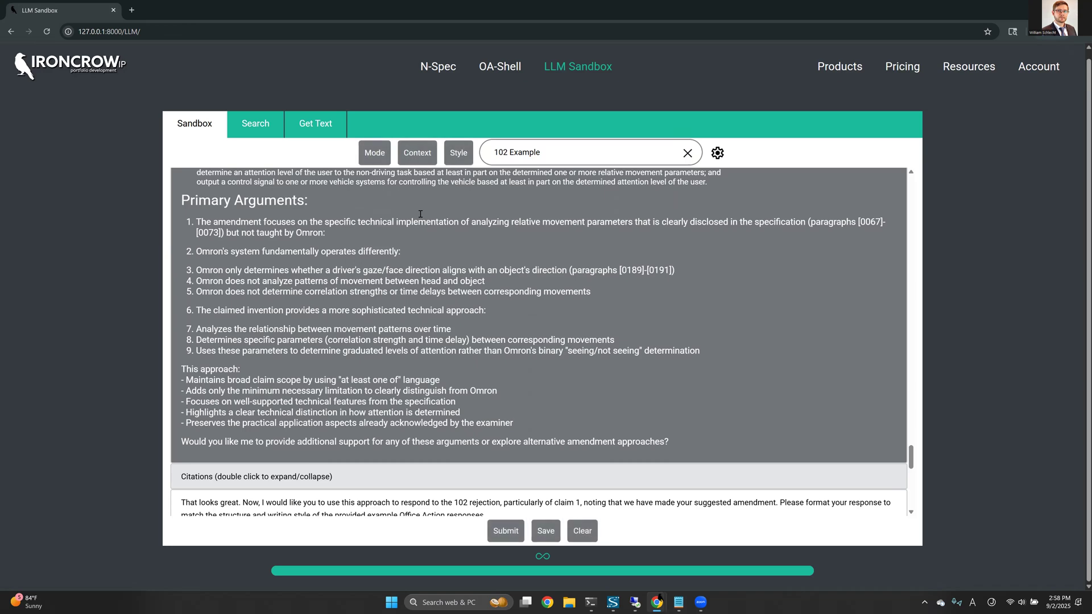
{"action": "left_click", "coordinate": [413, 161]}
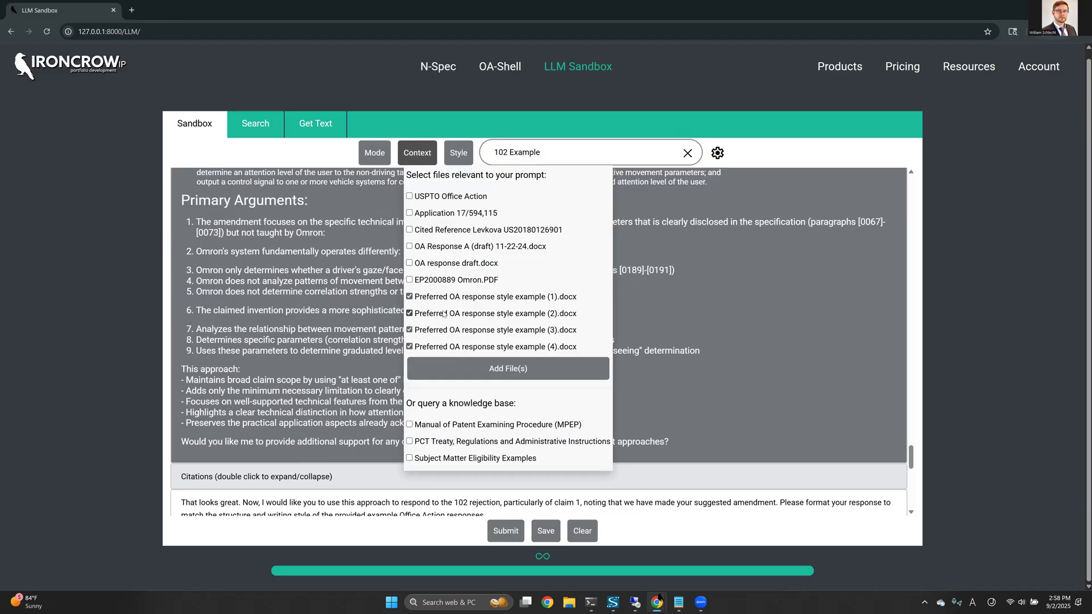
{"action": "left_click", "coordinate": [450, 161]}
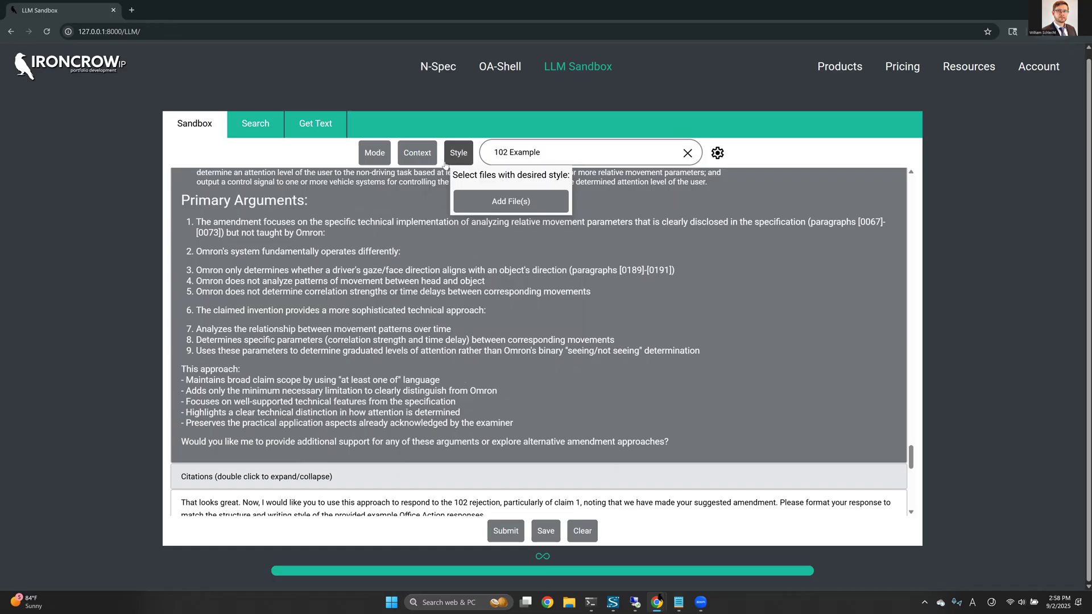
Examine the opening of the generated draft response, including the 35 U.S.C. § 102 heading, rejection statement and MPEP § 2131 paragraph.
{"action": "scroll", "coordinate": [366, 256], "scroll_direction": "down", "scroll_amount": 4}
{"action": "mouse_move", "coordinate": [464, 164]}
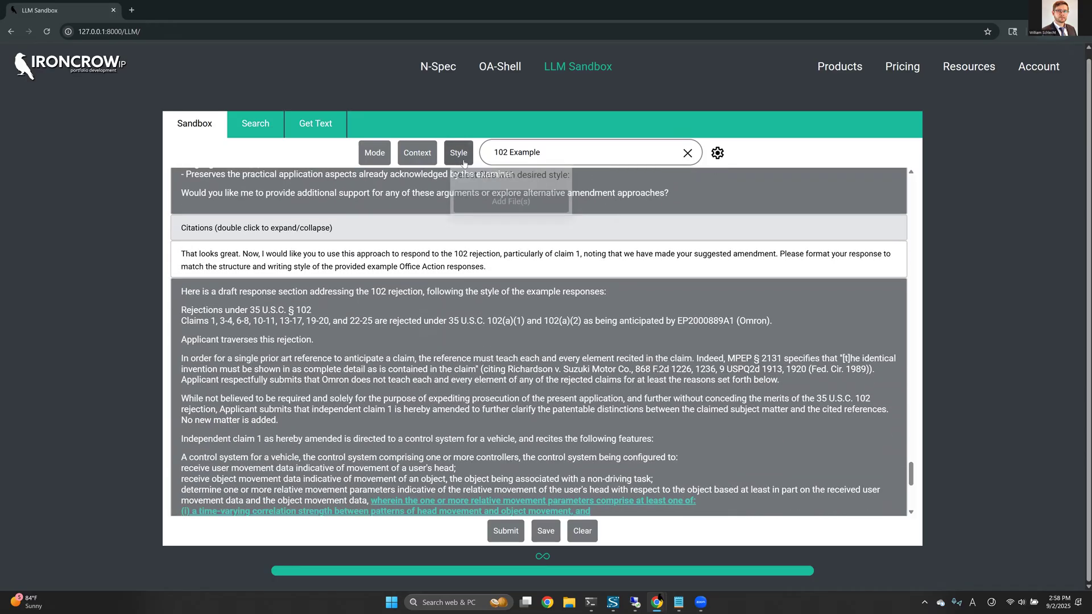
{"action": "scroll", "coordinate": [359, 307], "scroll_direction": "down", "scroll_amount": 2}
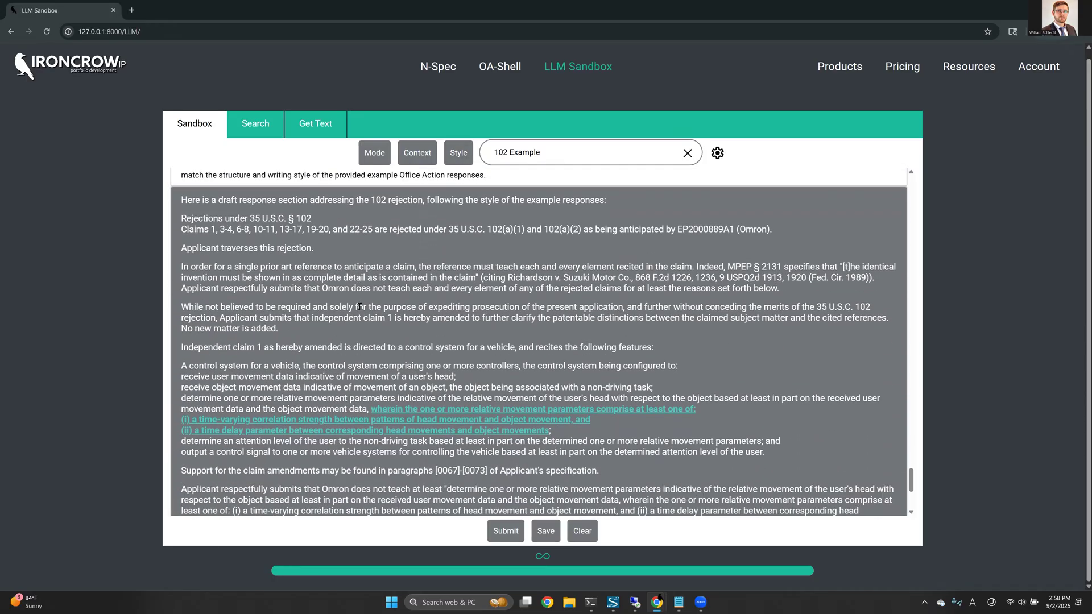
{"action": "scroll", "coordinate": [360, 306], "scroll_direction": "down", "scroll_amount": 1}
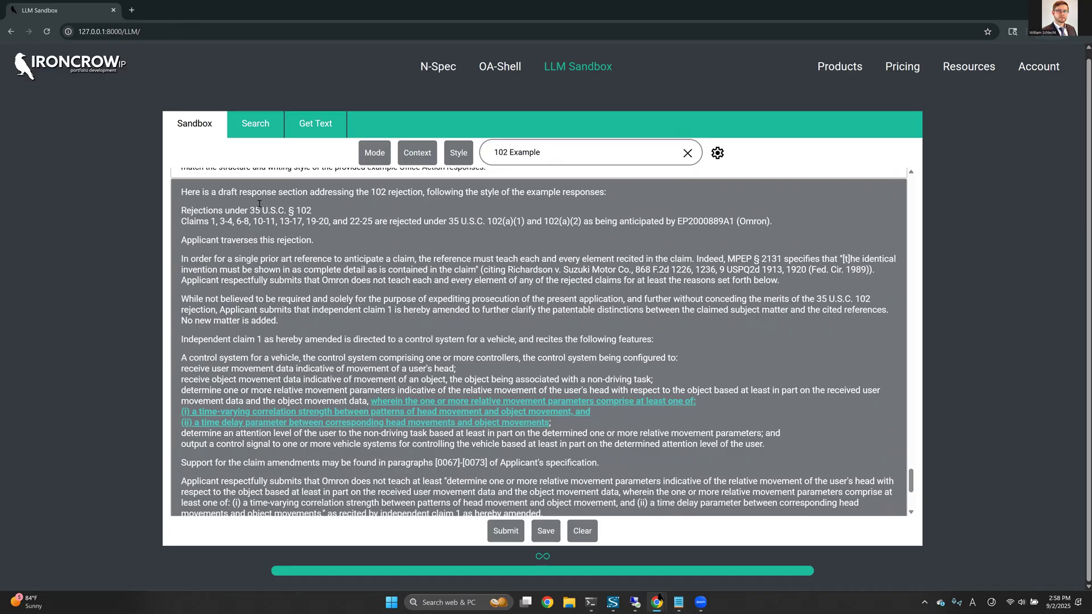
{"action": "left_click_drag", "start_coordinate": [181, 211], "coordinate": [319, 210]}
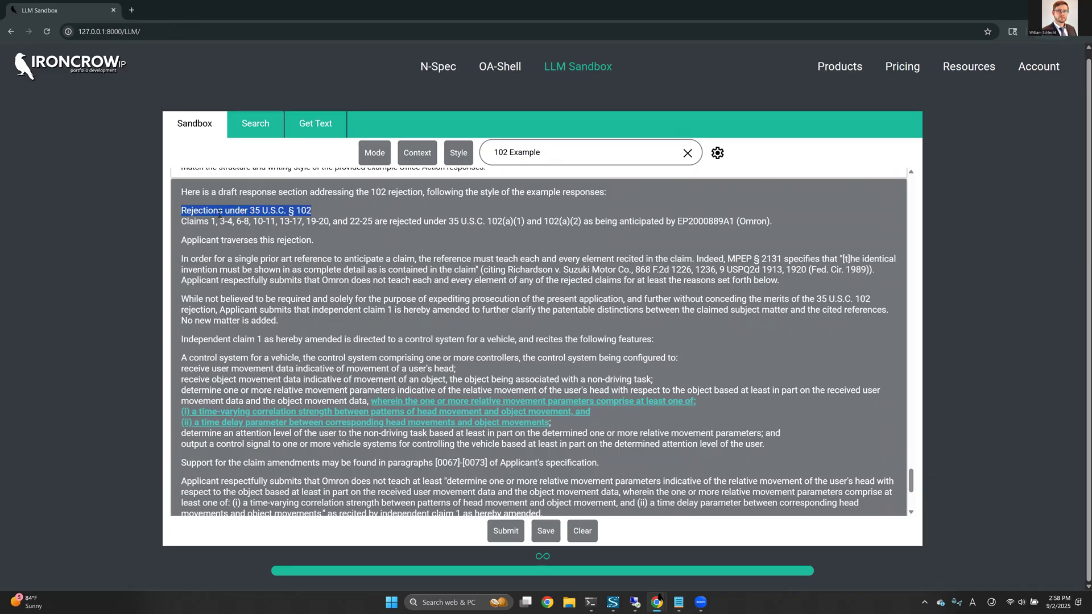
{"action": "left_click_drag", "start_coordinate": [182, 223], "coordinate": [514, 213]}
{"action": "left_click_drag", "start_coordinate": [689, 215], "coordinate": [778, 221]}
{"action": "scroll", "coordinate": [706, 217], "scroll_direction": "down", "scroll_amount": 1}
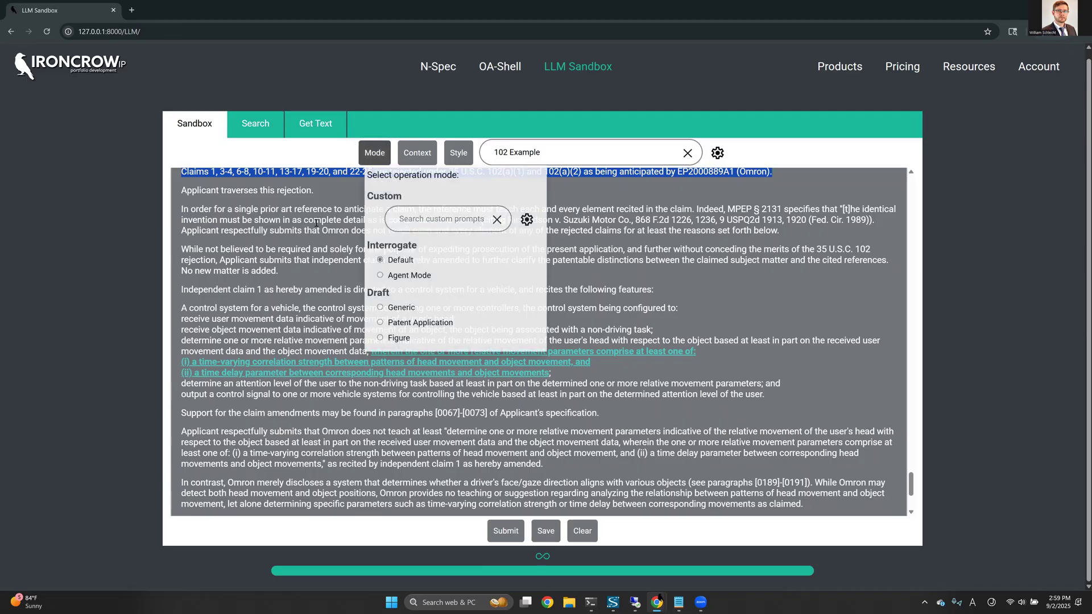
{"action": "scroll", "coordinate": [372, 218], "scroll_direction": "down", "scroll_amount": 1}
{"action": "scroll", "coordinate": [541, 214], "scroll_direction": "up", "scroll_amount": 1}
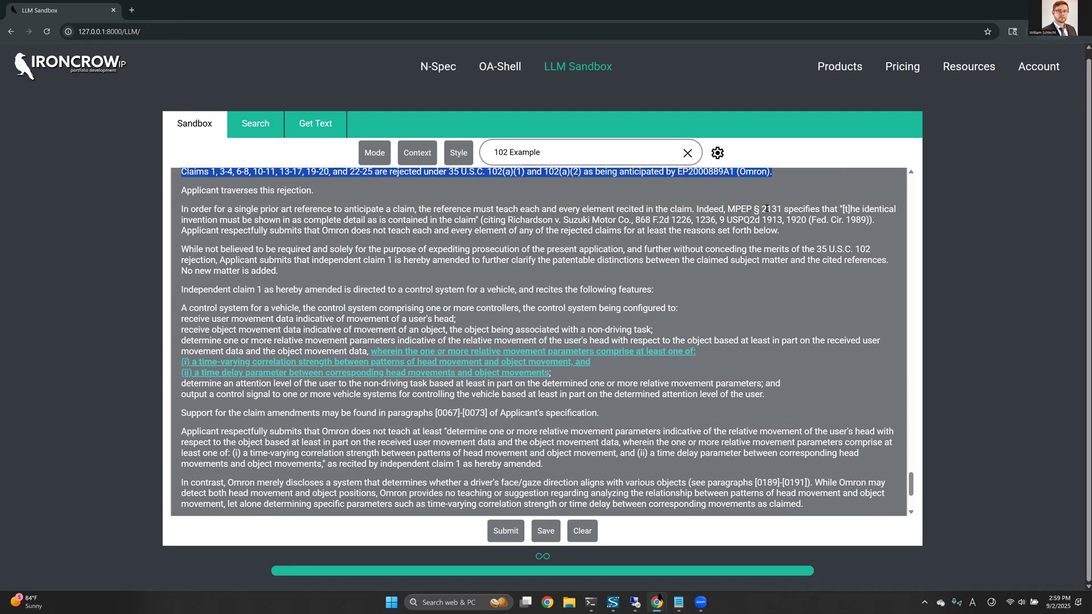
{"action": "scroll", "coordinate": [569, 228], "scroll_direction": "down", "scroll_amount": 1}
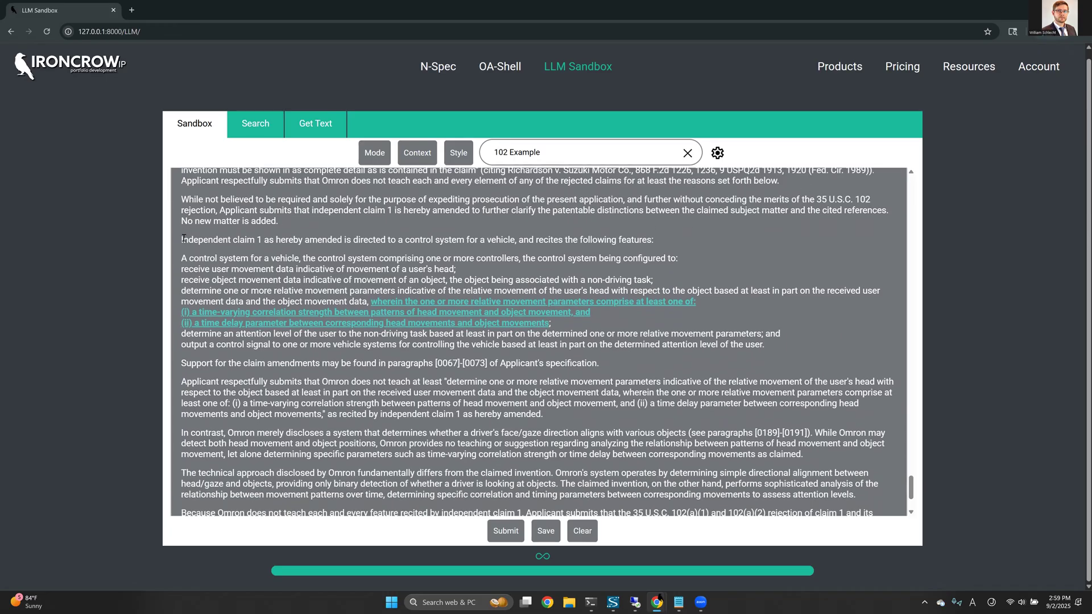
Examine the draft's introduction and recitation of independent claim 1 as amended.
{"action": "left_click_drag", "start_coordinate": [183, 238], "coordinate": [394, 229]}
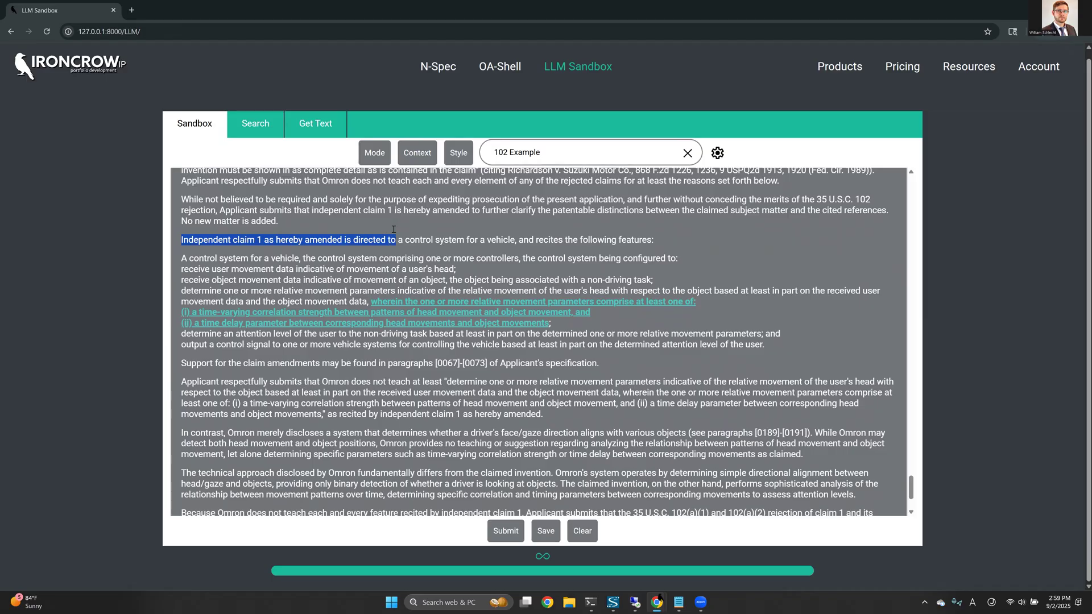
{"action": "left_click", "coordinate": [220, 257]}
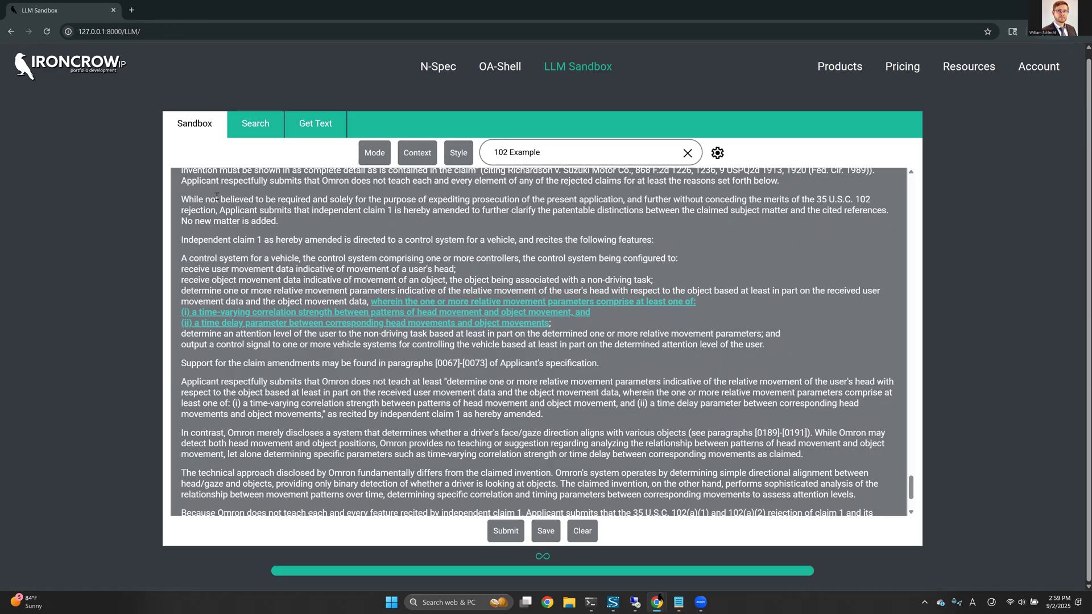
{"action": "left_click_drag", "start_coordinate": [179, 259], "coordinate": [638, 329]}
{"action": "left_click", "coordinate": [481, 314]}
{"action": "scroll", "coordinate": [399, 293], "scroll_direction": "down", "scroll_amount": 1}
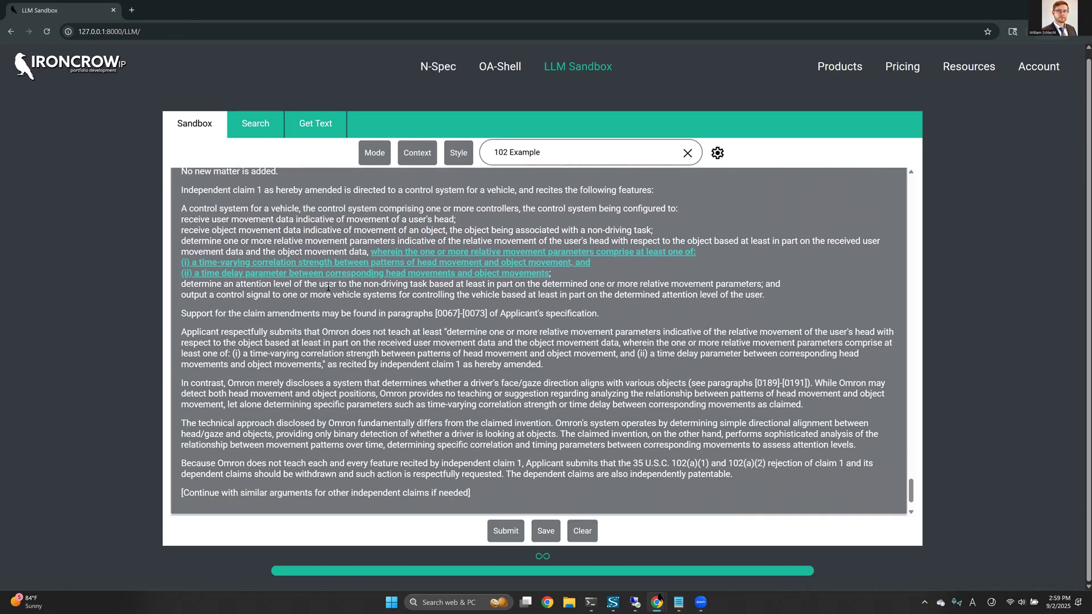
{"action": "scroll", "coordinate": [318, 276], "scroll_direction": "down", "scroll_amount": 1}
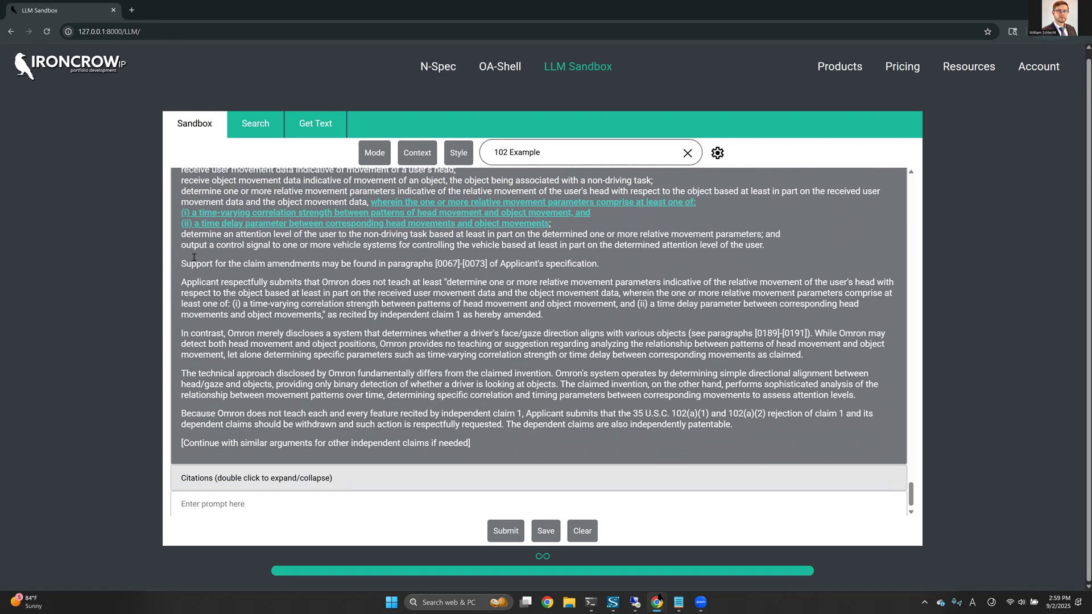
Examine the draft's specification support statement, the arguments distinguishing Omron, and the concluding request to withdraw the rejection.
{"action": "left_click_drag", "start_coordinate": [186, 264], "coordinate": [499, 261]}
{"action": "left_click", "coordinate": [498, 261]}
{"action": "left_click_drag", "start_coordinate": [182, 283], "coordinate": [547, 316]}
{"action": "left_click", "coordinate": [547, 316]}
{"action": "left_click_drag", "start_coordinate": [181, 333], "coordinate": [206, 333]}
{"action": "left_click_drag", "start_coordinate": [756, 333], "coordinate": [793, 330]}
{"action": "left_click_drag", "start_coordinate": [182, 414], "coordinate": [778, 415]}
{"action": "left_click", "coordinate": [777, 415]}
{"action": "scroll", "coordinate": [751, 341], "scroll_direction": "down", "scroll_amount": 1}
{"action": "left_click_drag", "start_coordinate": [777, 410], "coordinate": [165, 409]}
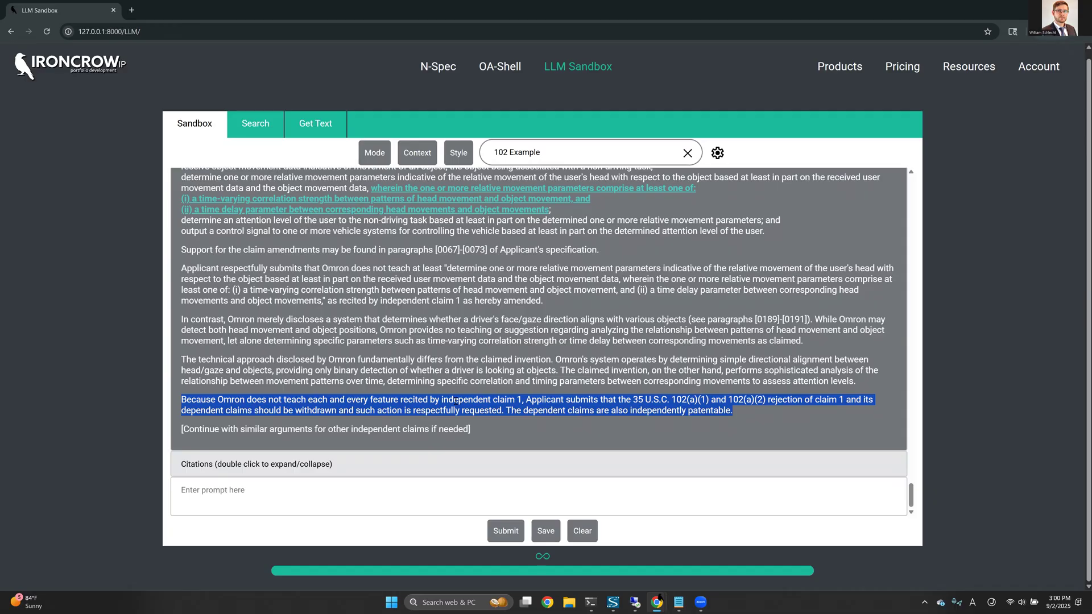
Return to the start of the generated draft response and launch Word with a blank document.
{"action": "scroll", "coordinate": [444, 387], "scroll_direction": "up", "scroll_amount": 3}
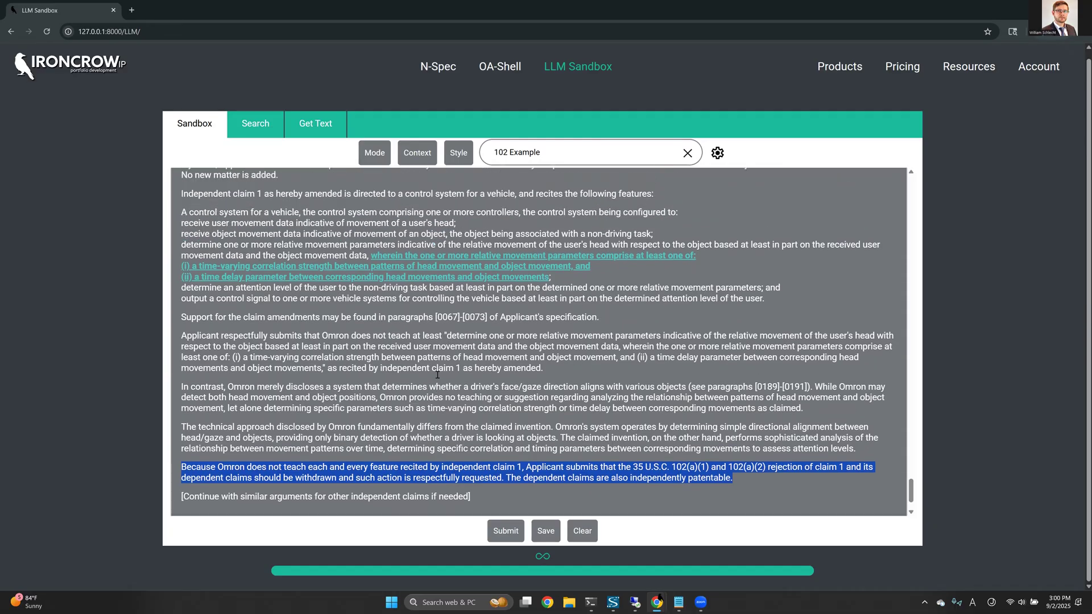
{"action": "scroll", "coordinate": [435, 374], "scroll_direction": "up", "scroll_amount": 2}
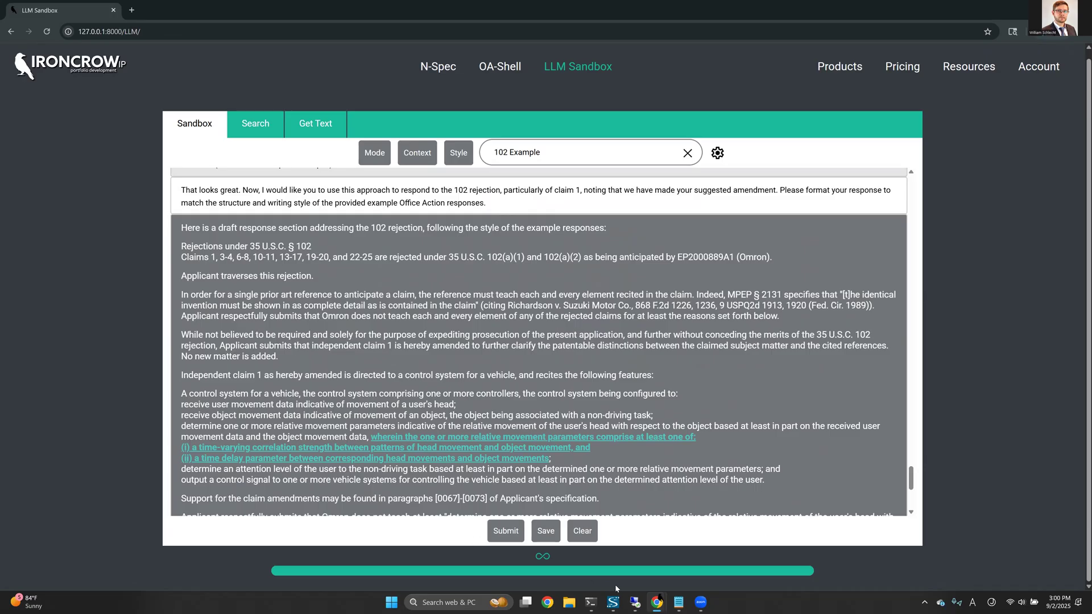
{"action": "left_click", "coordinate": [439, 603]}
{"action": "type", "text": "word"}
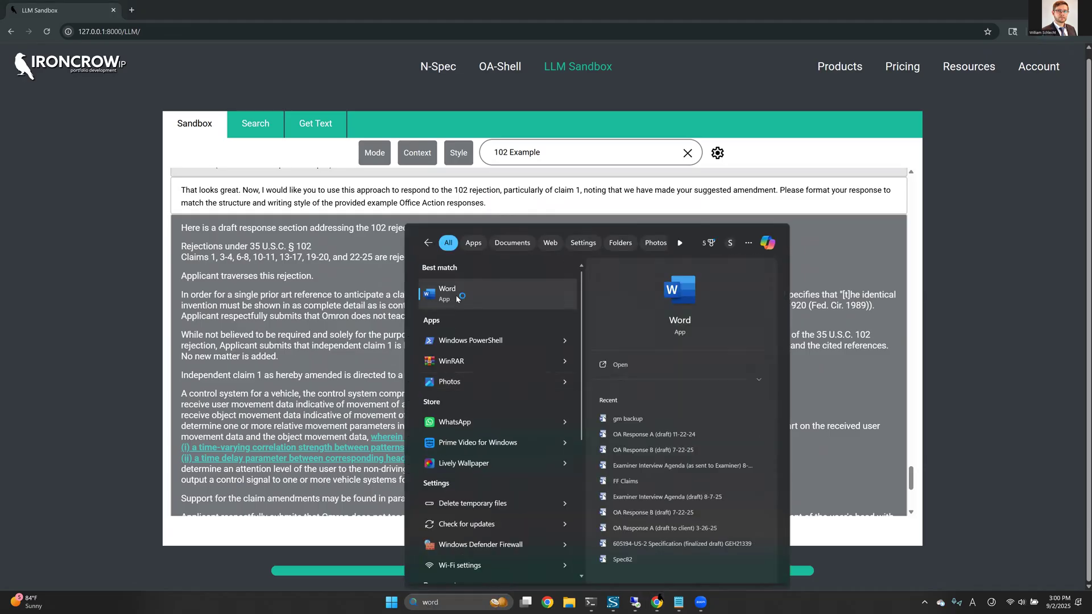
{"action": "key", "text": "Return"}
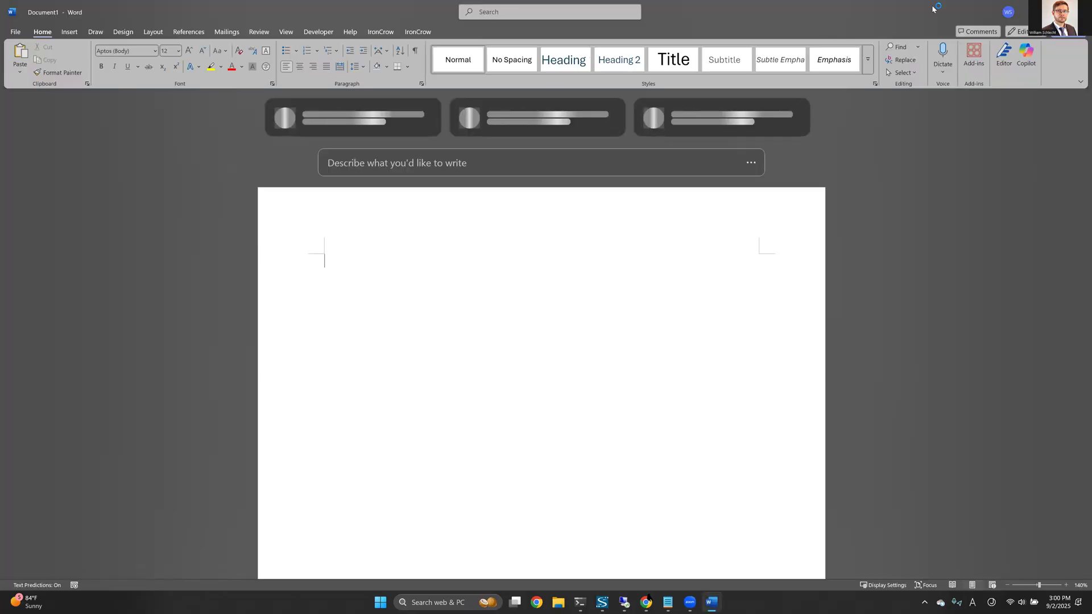
Copy the full draft 102 response from the LLM Sandbox into the blank Word document and review the pasted text.
{"action": "left_click", "coordinate": [646, 603]}
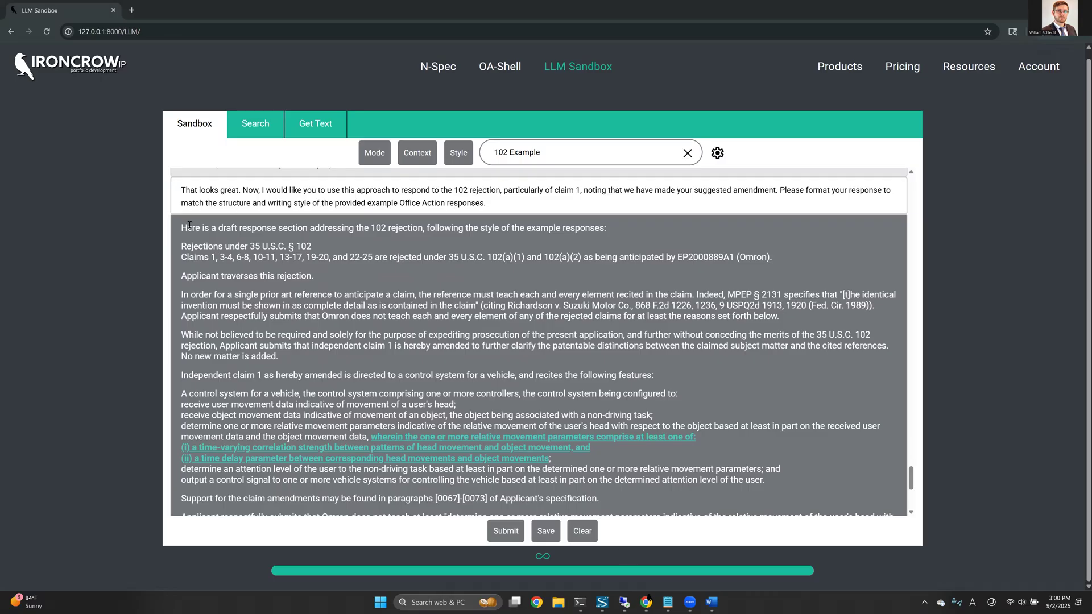
{"action": "double_click", "coordinate": [190, 226]}
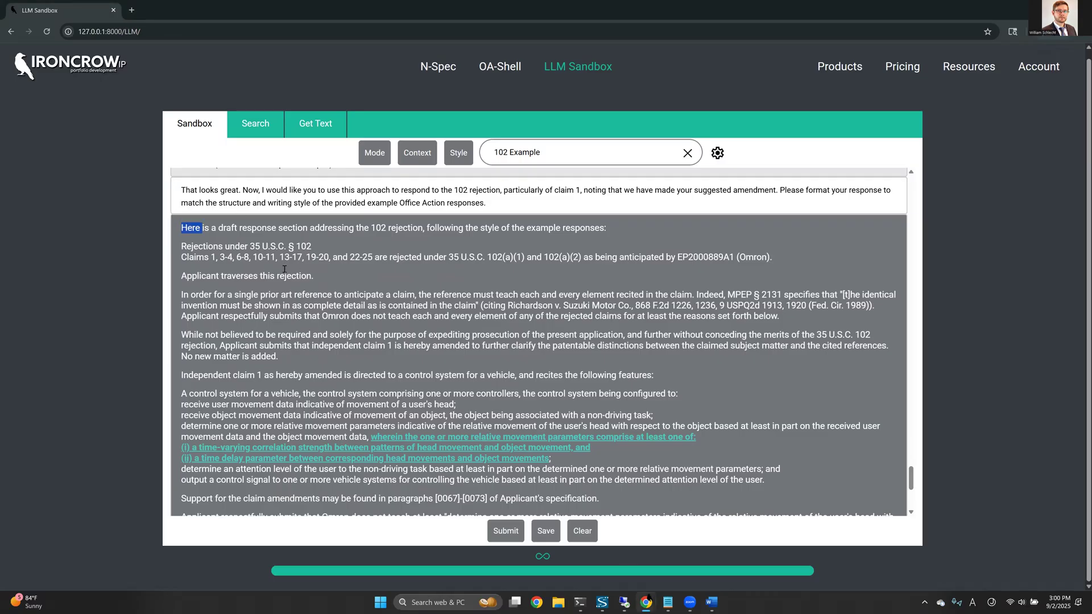
{"action": "scroll", "coordinate": [557, 439], "scroll_direction": "down", "scroll_amount": 1}
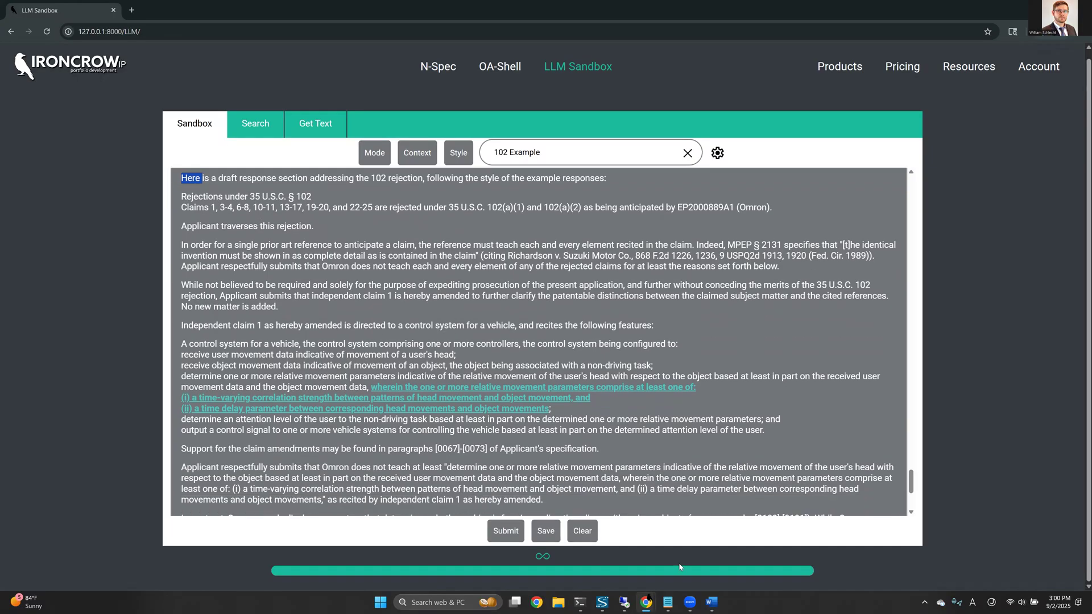
{"action": "left_click", "coordinate": [712, 602]}
{"action": "right_click", "coordinate": [355, 260]}
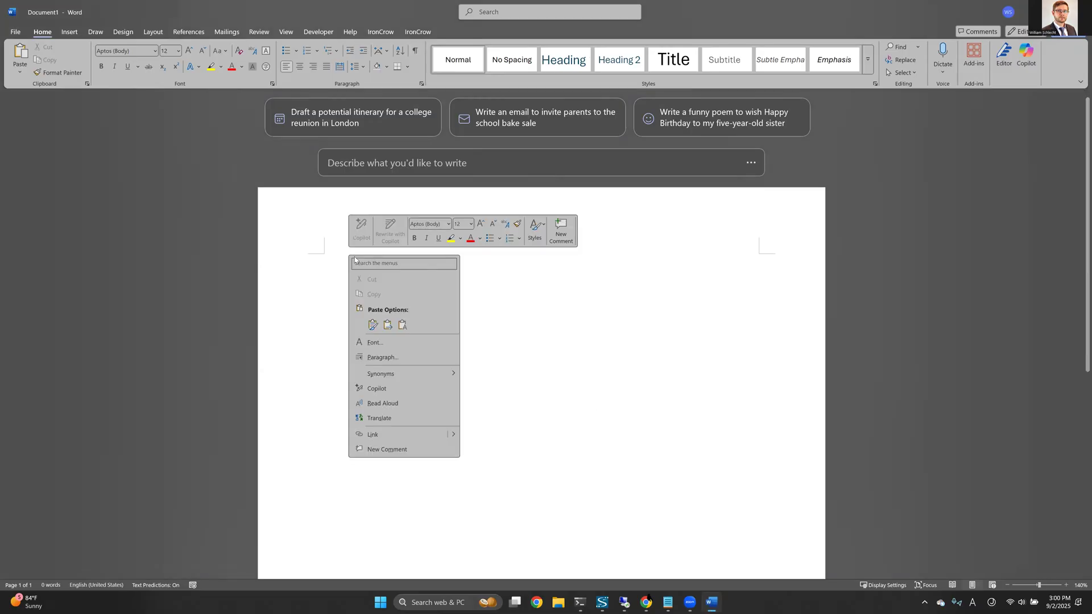
{"action": "left_click", "coordinate": [373, 325]}
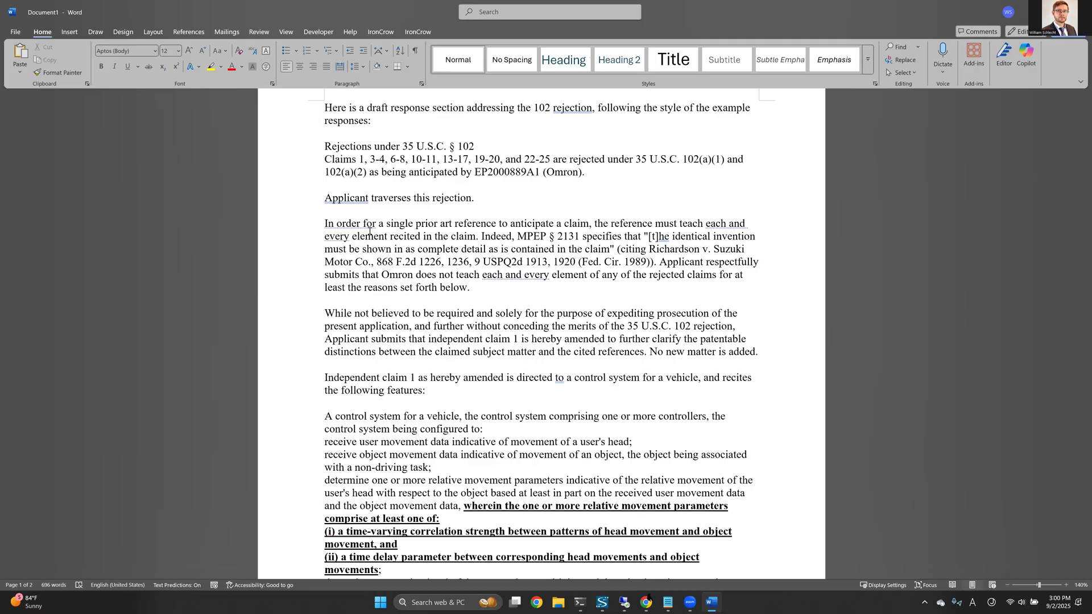
{"action": "scroll", "coordinate": [477, 368], "scroll_direction": "down", "scroll_amount": 3}
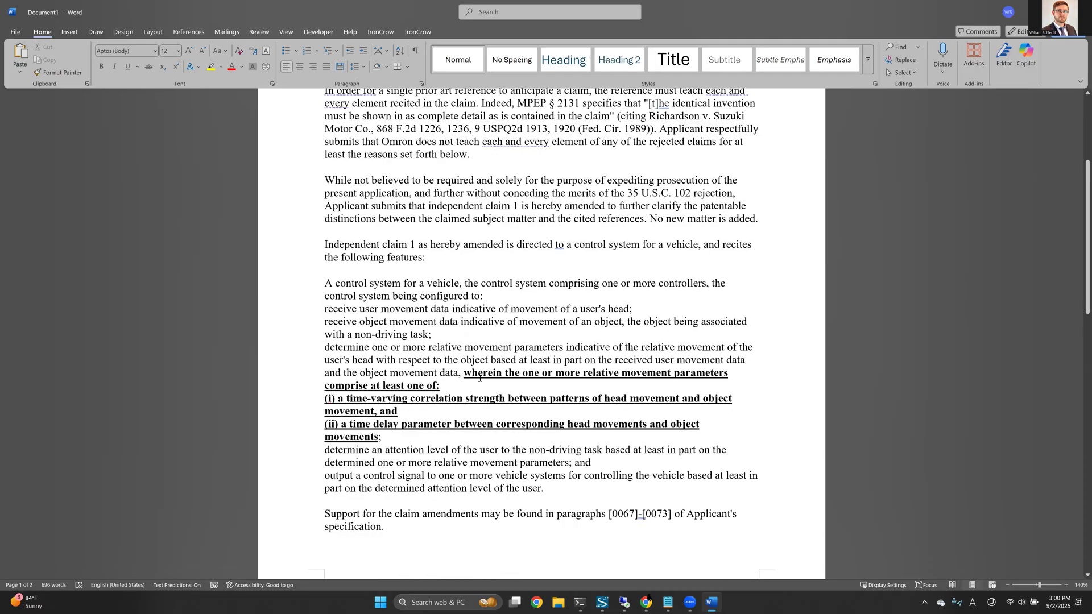
{"action": "scroll", "coordinate": [518, 370], "scroll_direction": "down", "scroll_amount": 2}
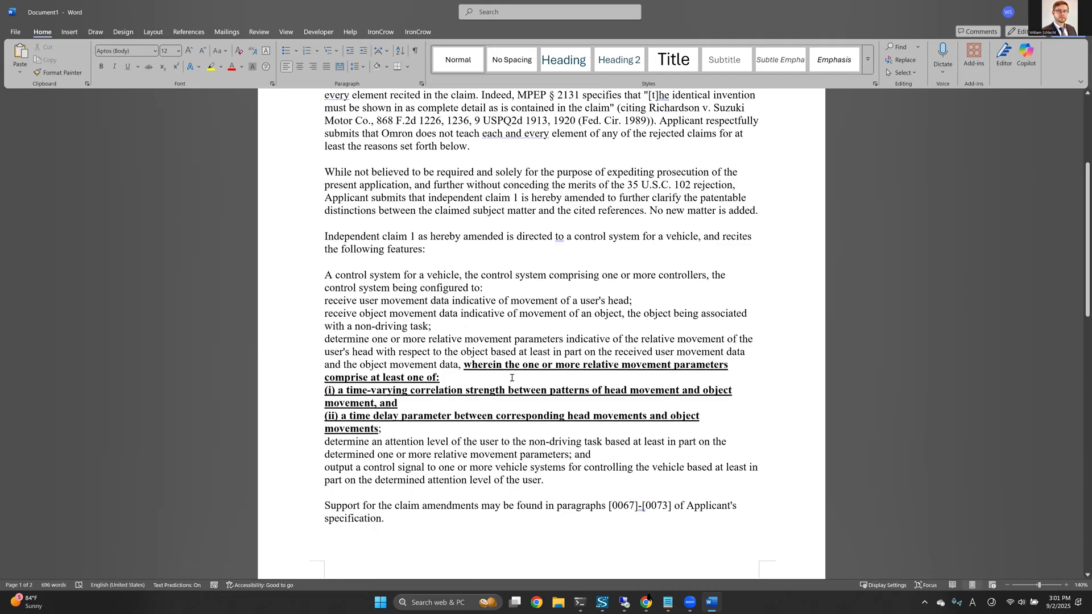
{"action": "scroll", "coordinate": [511, 378], "scroll_direction": "down", "scroll_amount": 10}
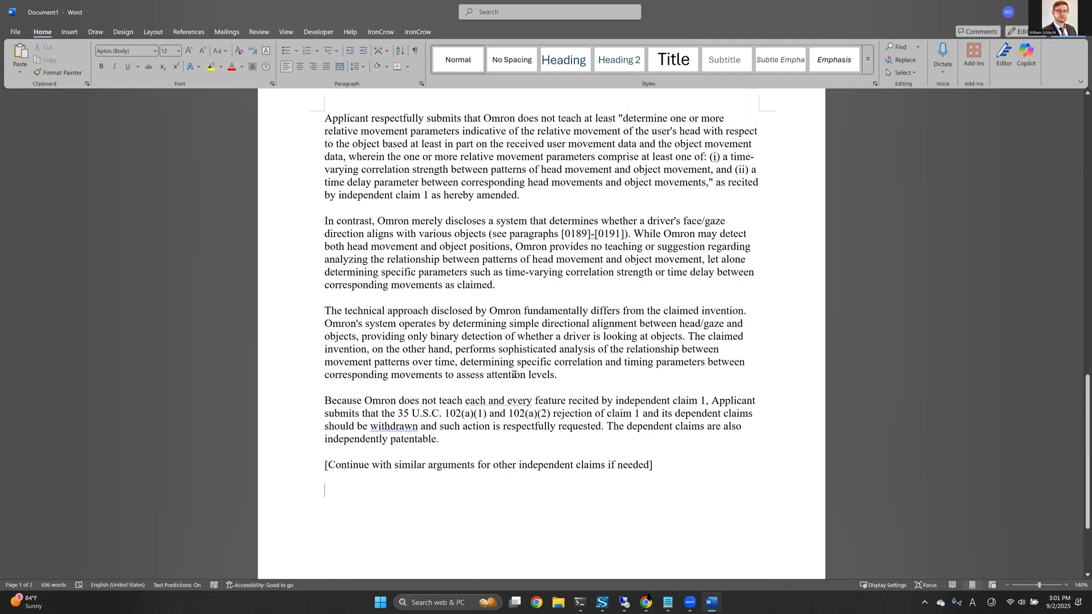
Examine the pasted 102 response in Word from its opening through the amended claim 1 recitation and specification support statement.
{"action": "key", "text": "ctrl+Home"}
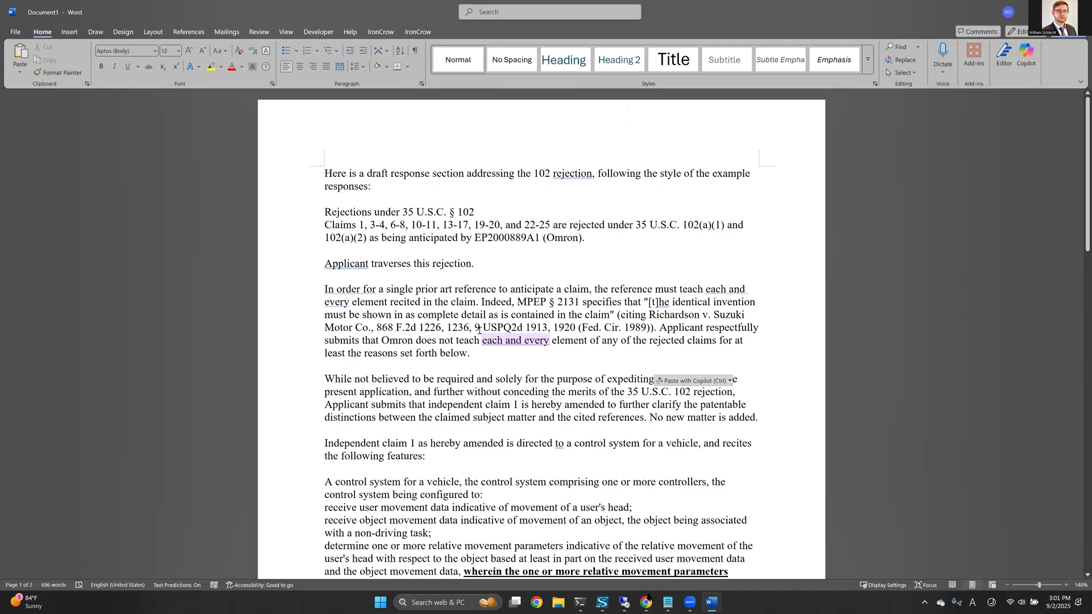
{"action": "left_click", "coordinate": [481, 265]}
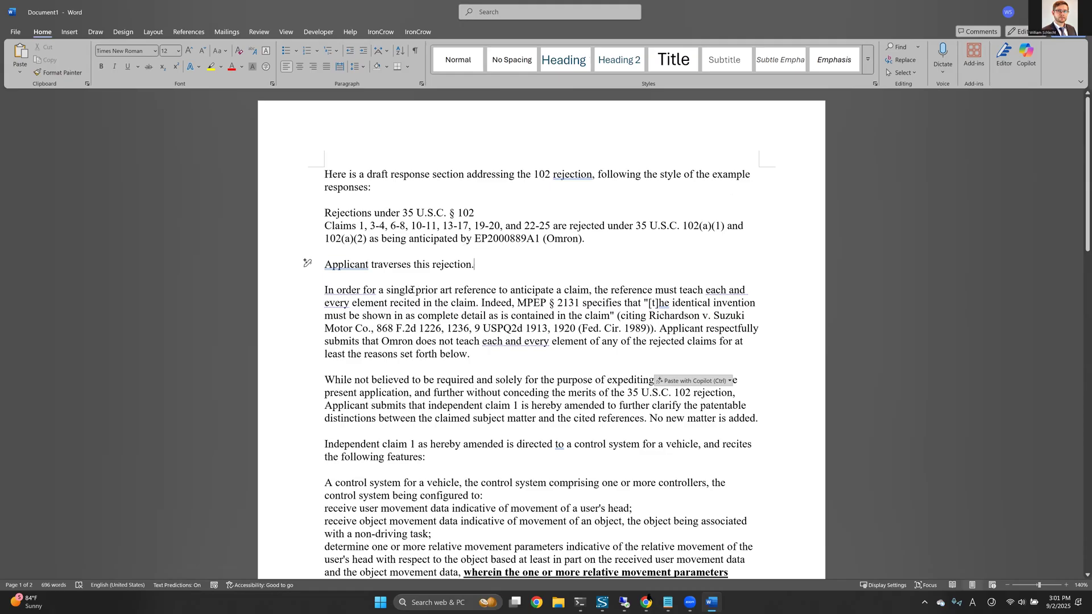
{"action": "scroll", "coordinate": [399, 312], "scroll_direction": "down", "scroll_amount": 1}
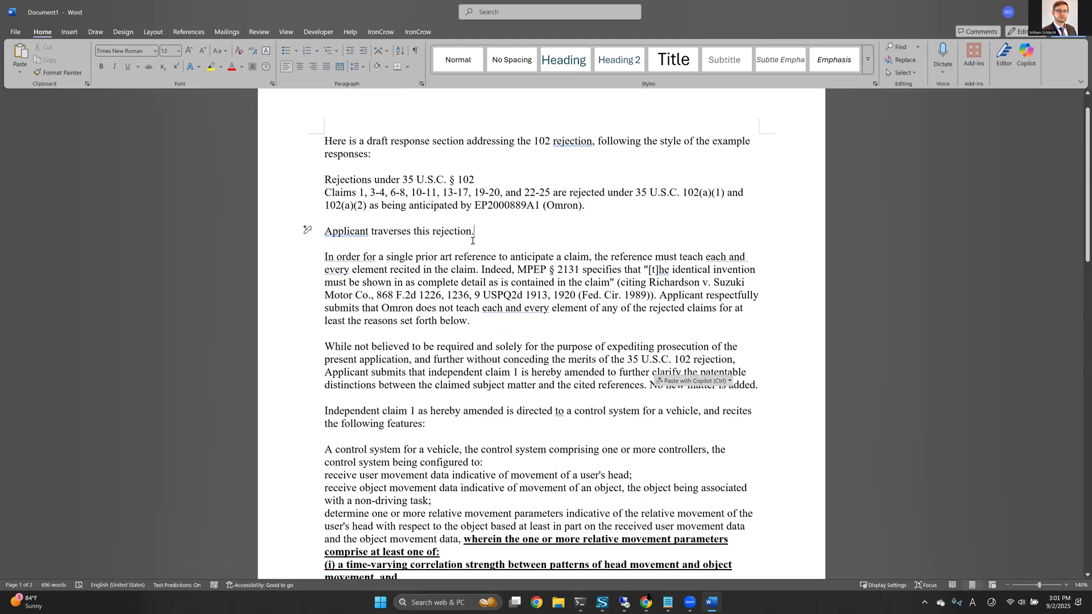
{"action": "scroll", "coordinate": [472, 241], "scroll_direction": "down", "scroll_amount": 6}
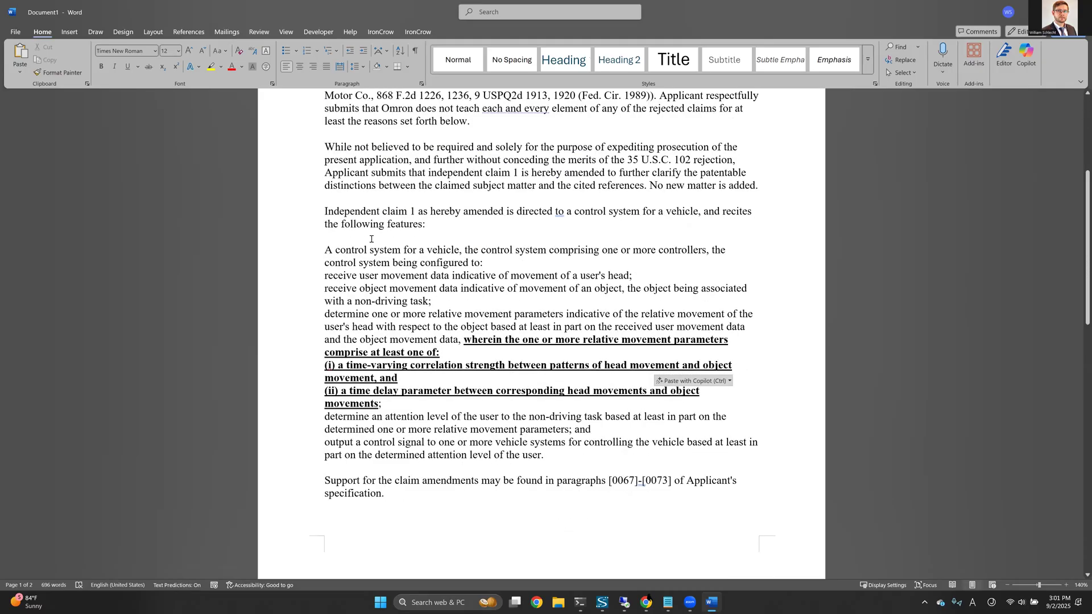
{"action": "scroll", "coordinate": [371, 239], "scroll_direction": "up", "scroll_amount": 4}
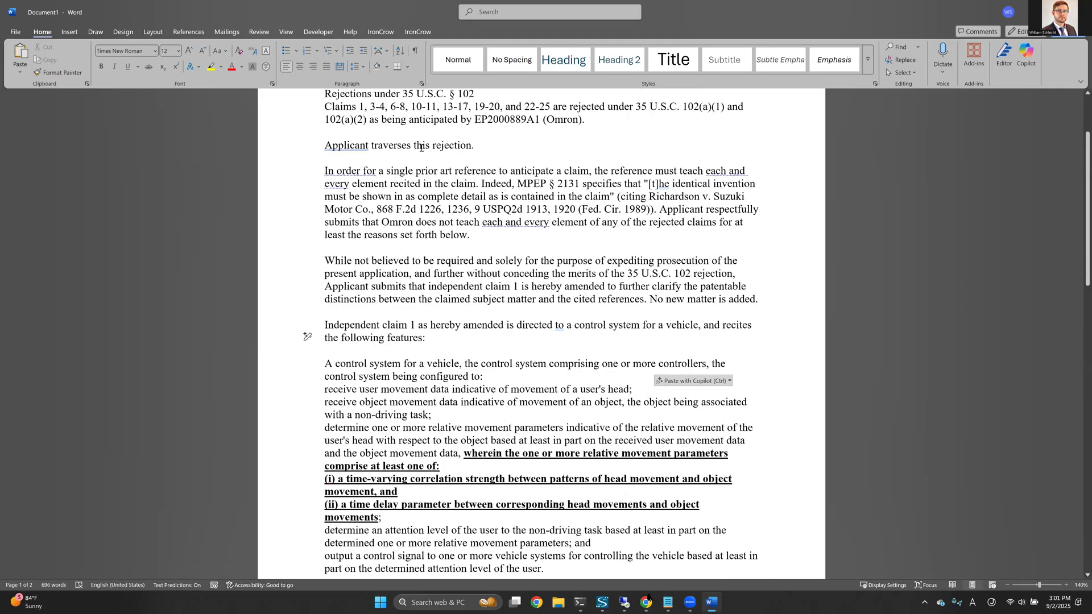
{"action": "scroll", "coordinate": [421, 147], "scroll_direction": "up", "scroll_amount": 3}
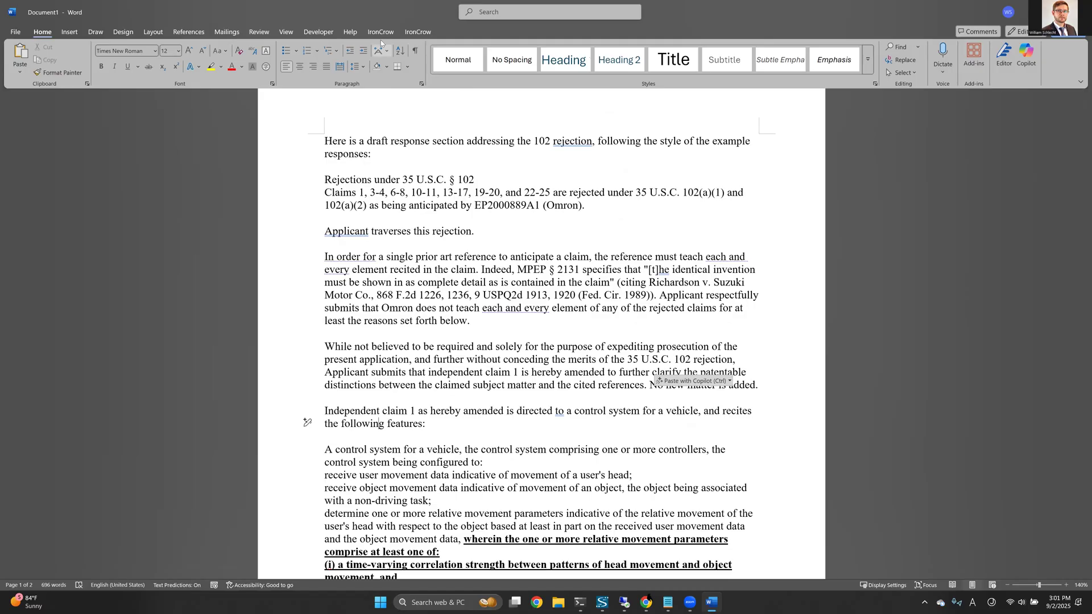
{"action": "left_click", "coordinate": [460, 159]}
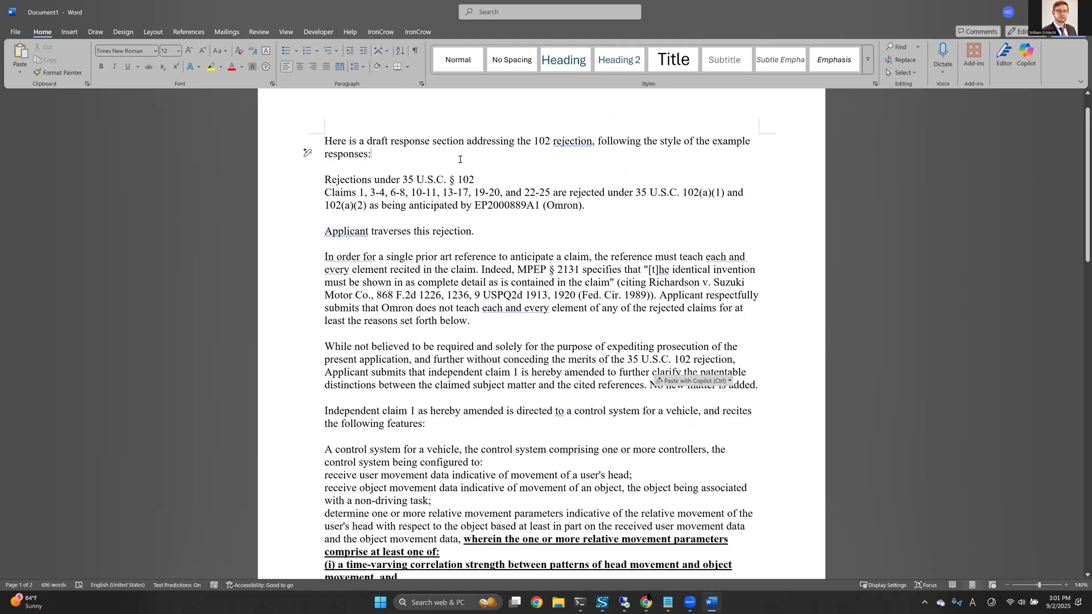
{"action": "scroll", "coordinate": [449, 148], "scroll_direction": "up", "scroll_amount": 1}
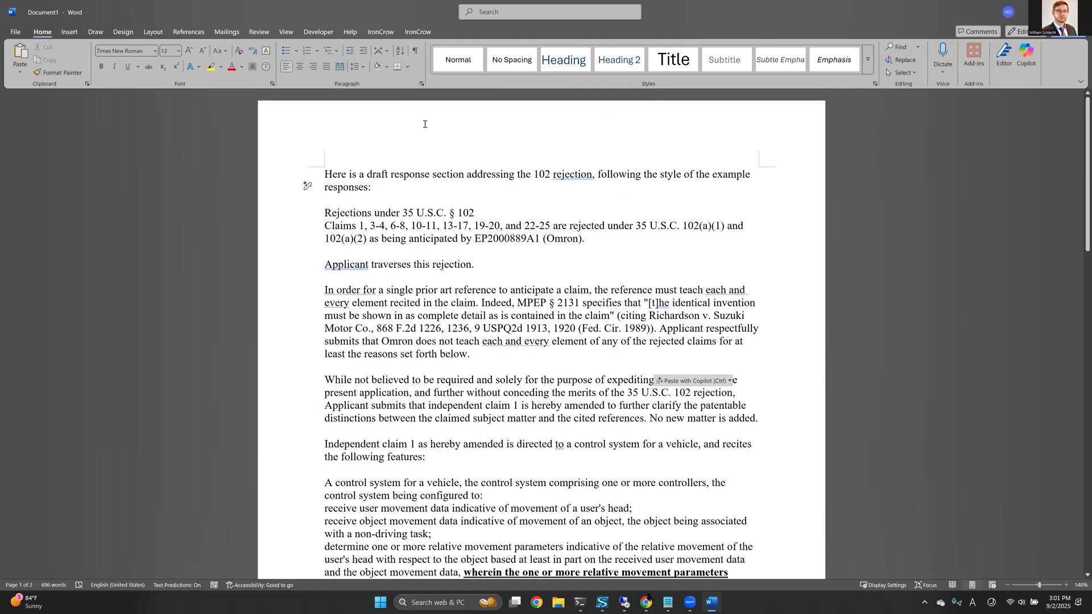
{"action": "left_click", "coordinate": [511, 239]}
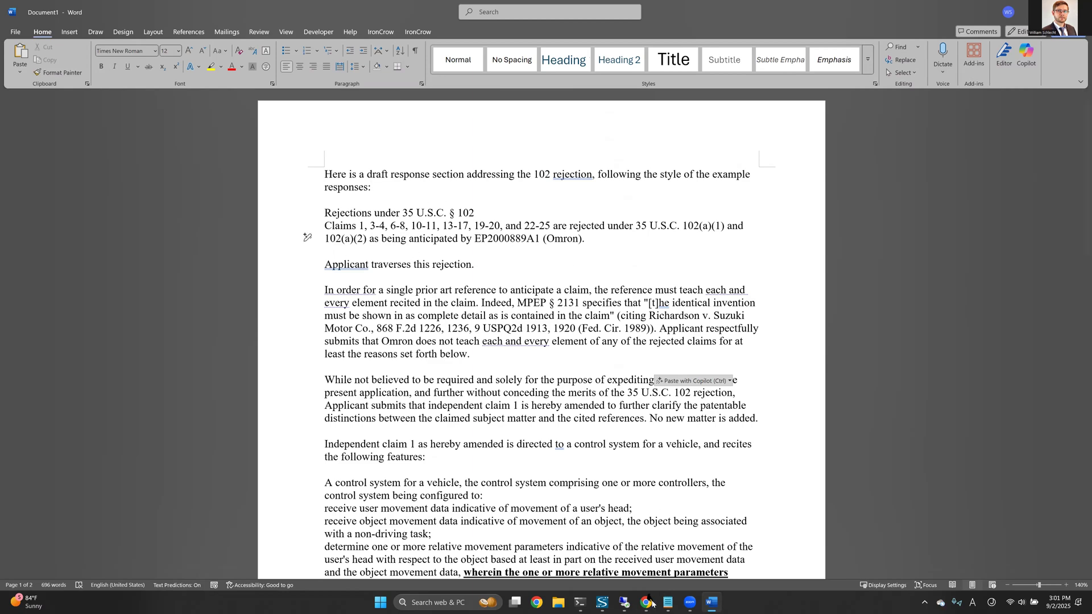
Switch back to the LLM Sandbox and review the primary arguments, the drafting prompt and the generated 102 response.
{"action": "mouse_move", "coordinate": [646, 603]}
{"action": "left_click", "coordinate": [593, 546]}
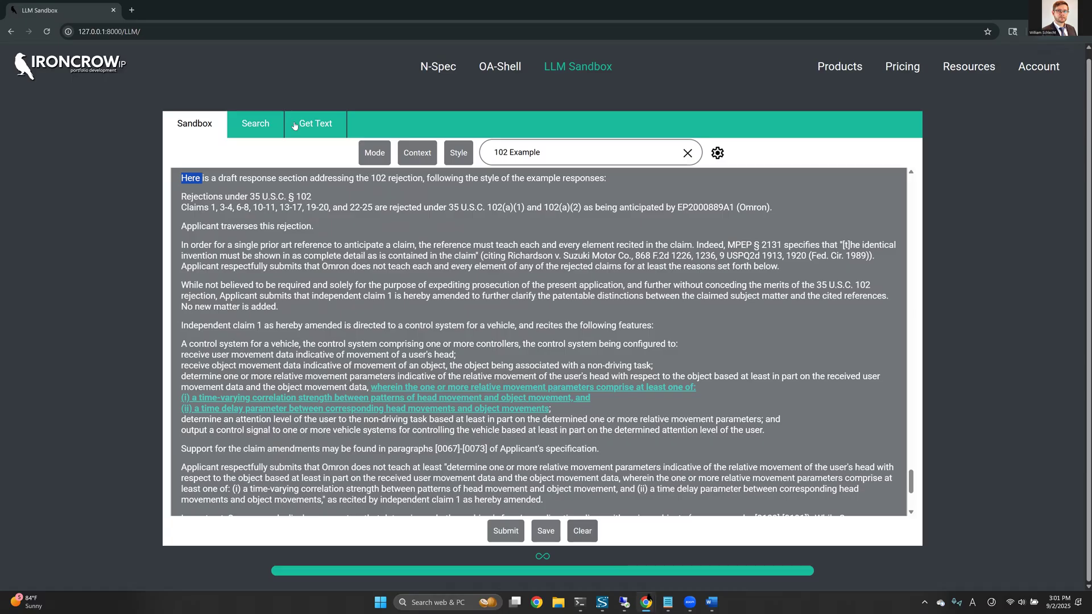
{"action": "left_click", "coordinate": [243, 288]}
{"action": "scroll", "coordinate": [367, 282], "scroll_direction": "up", "scroll_amount": 1}
{"action": "scroll", "coordinate": [365, 286], "scroll_direction": "down", "scroll_amount": 2}
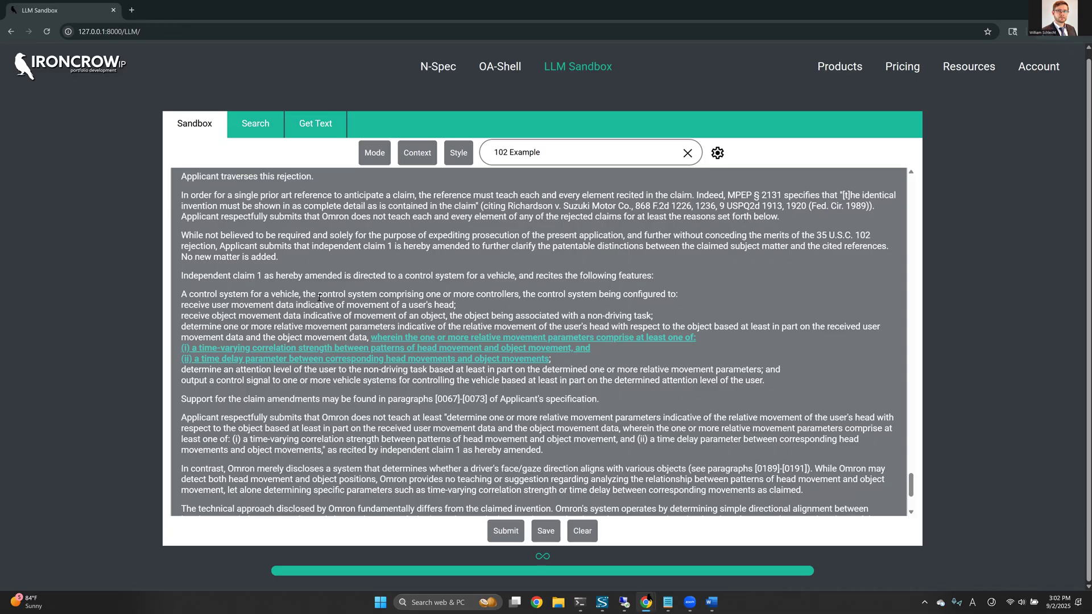
{"action": "scroll", "coordinate": [284, 266], "scroll_direction": "up", "scroll_amount": 4}
{"action": "scroll", "coordinate": [337, 309], "scroll_direction": "up", "scroll_amount": 6}
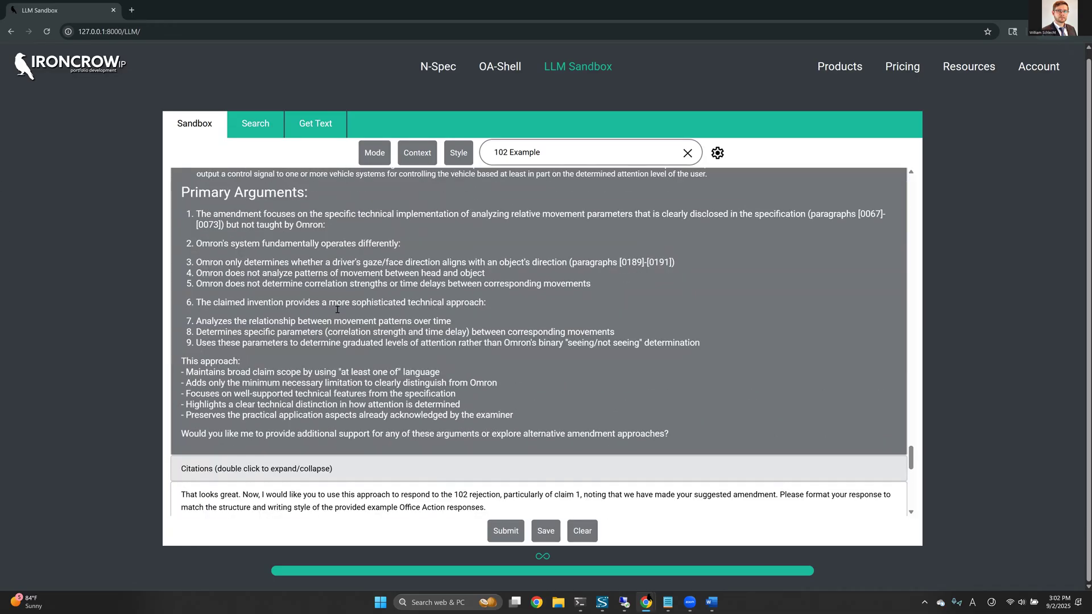
{"action": "scroll", "coordinate": [338, 309], "scroll_direction": "down", "scroll_amount": 10}
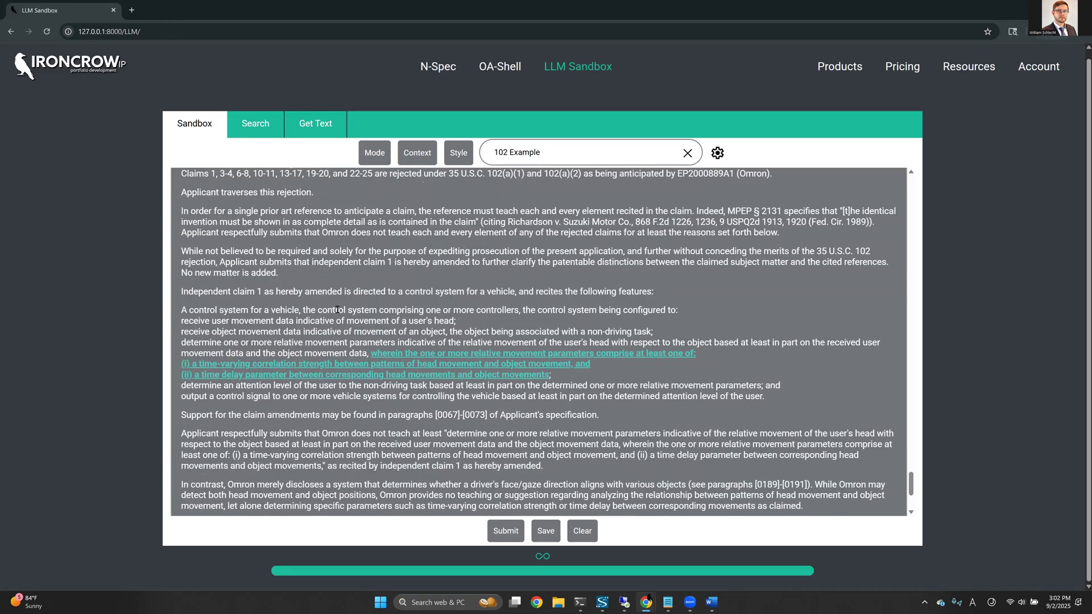
{"action": "scroll", "coordinate": [337, 309], "scroll_direction": "up", "scroll_amount": 2}
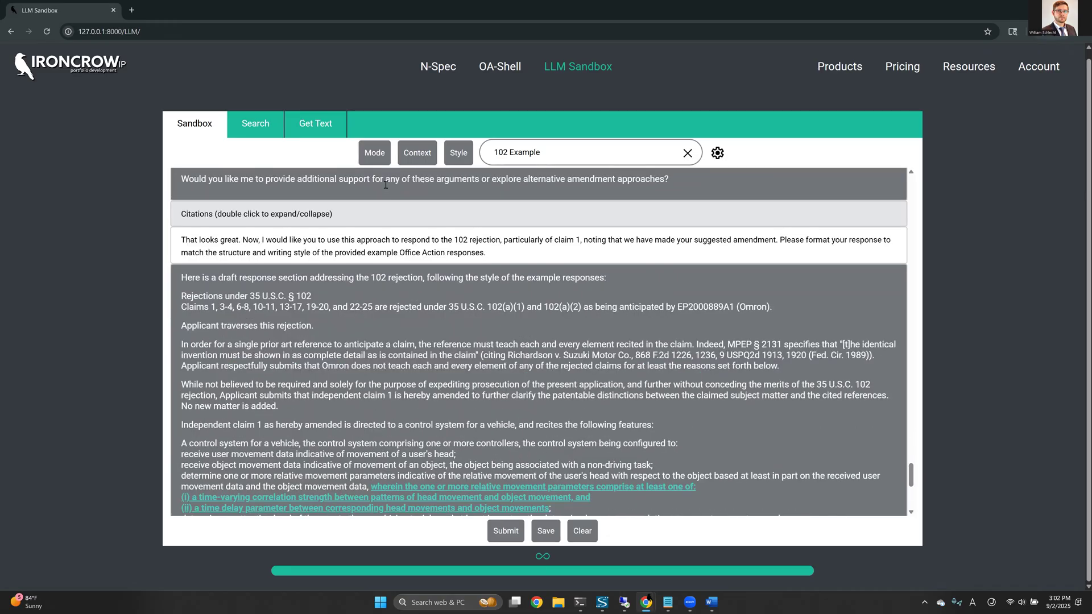
{"action": "left_click", "coordinate": [416, 155]}
{"action": "scroll", "coordinate": [357, 323], "scroll_direction": "down", "scroll_amount": 2}
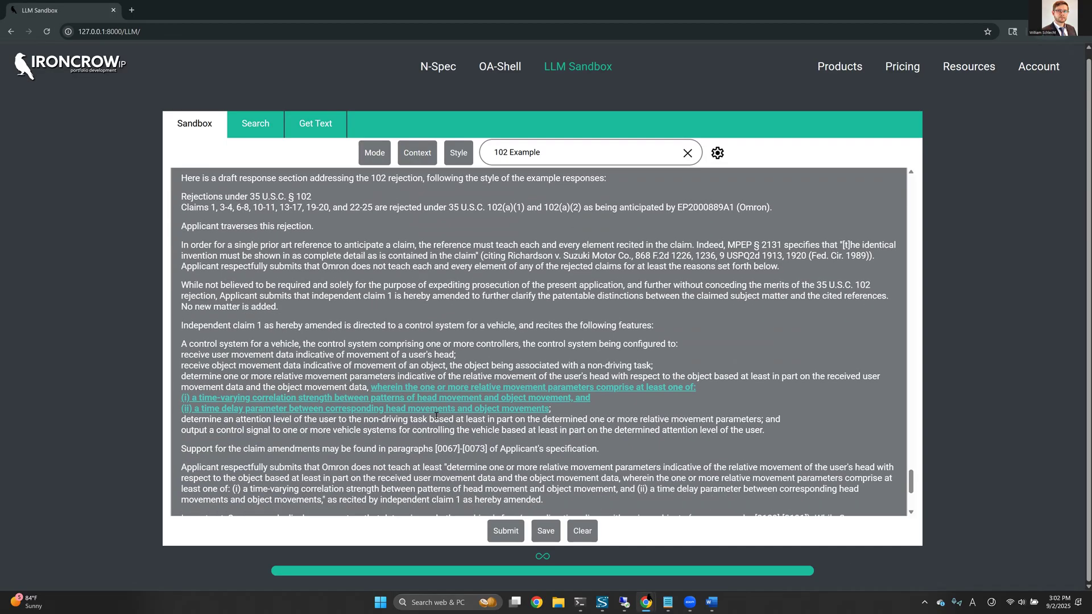
View the Word copy of the draft once more and return to the LLM Sandbox conversation.
{"action": "left_click", "coordinate": [709, 602]}
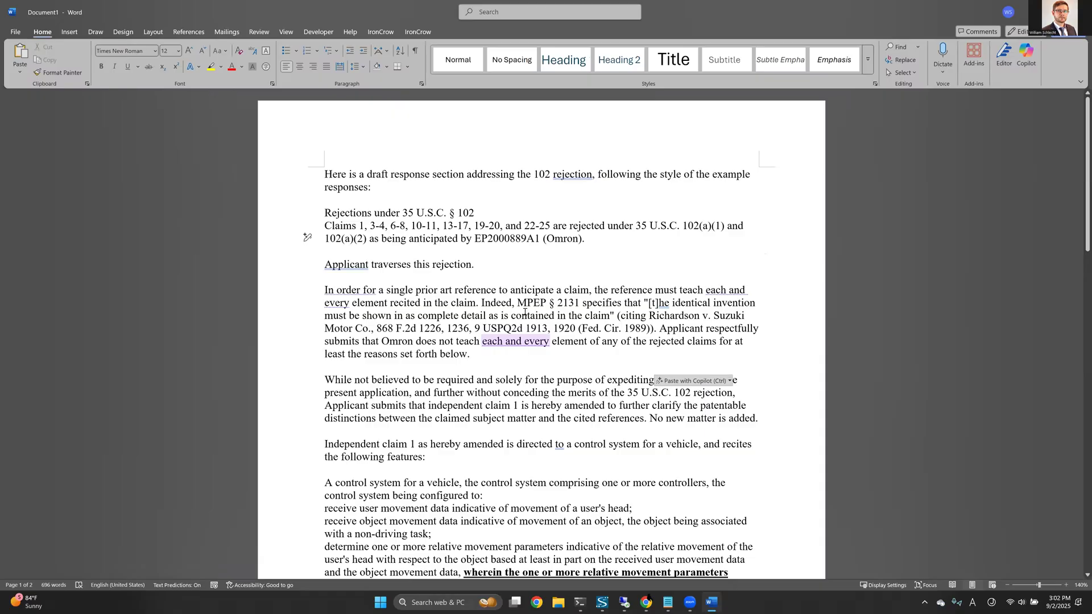
{"action": "left_click", "coordinate": [711, 601]}
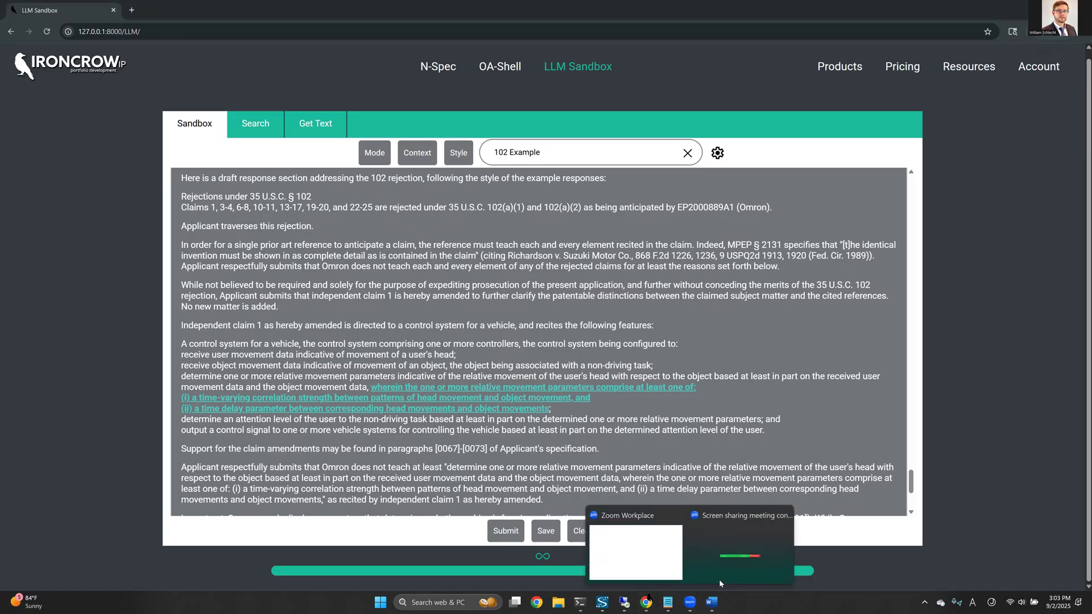
{"action": "left_click", "coordinate": [725, 541]}
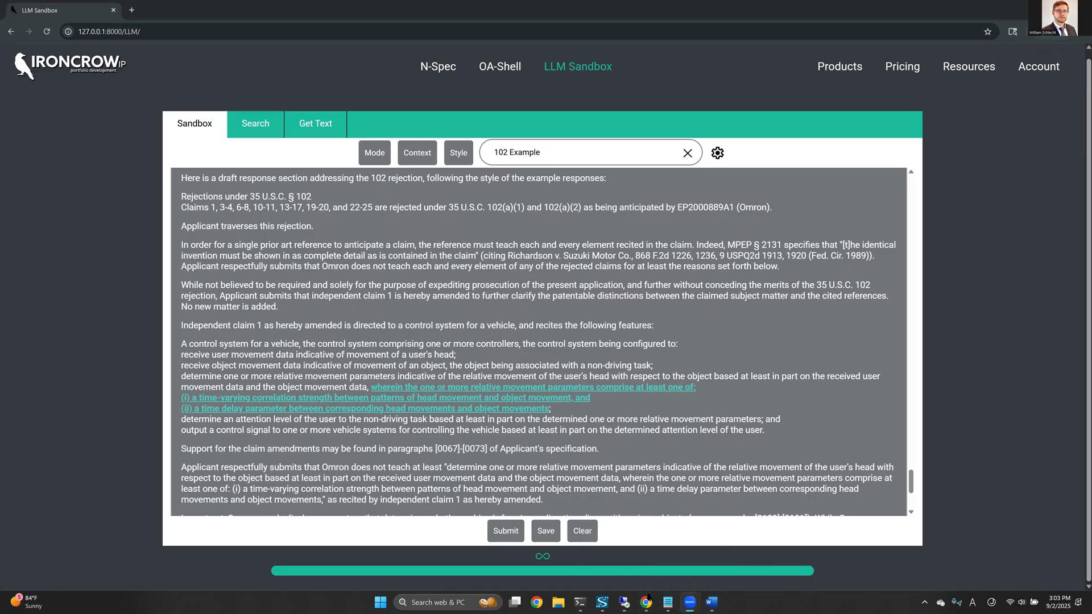